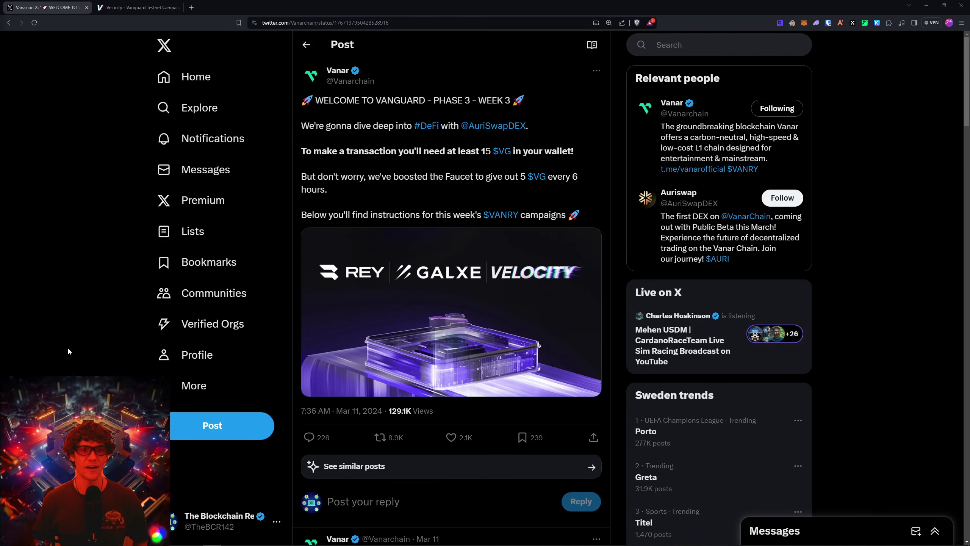
Step: Review the Velocity campaign's phases and tasks, then go back to the Vanar announcement on X
click(118, 4)
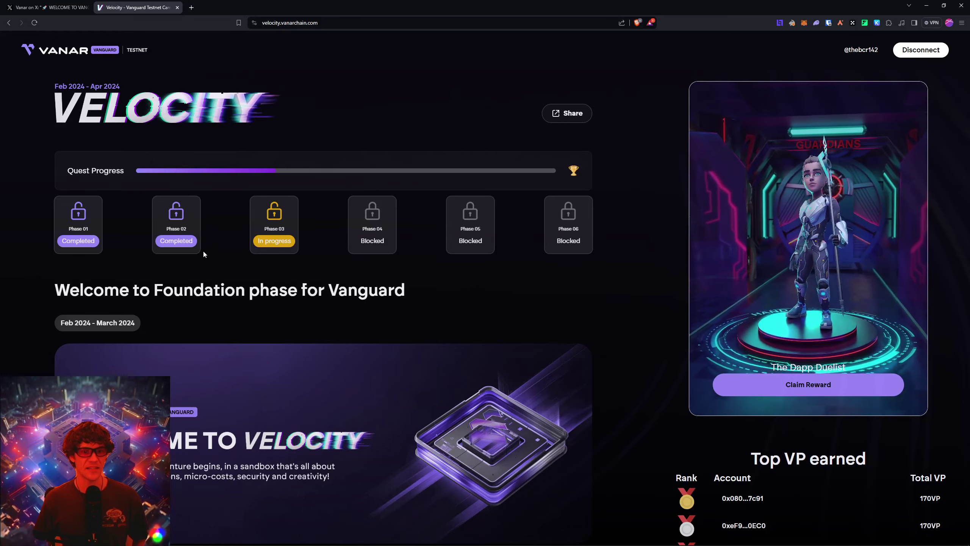
scroll(421, 278, down, 5)
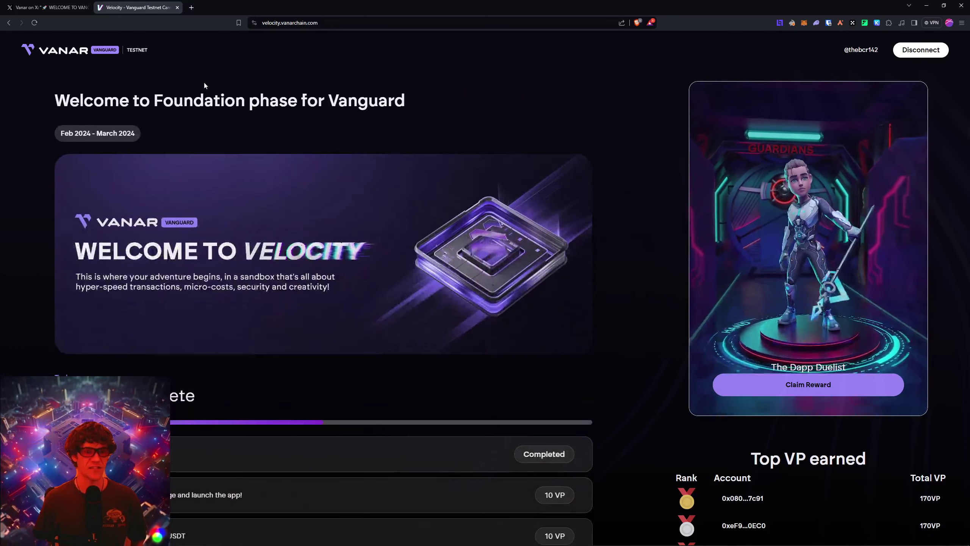
key(ctrl+shift+Tab)
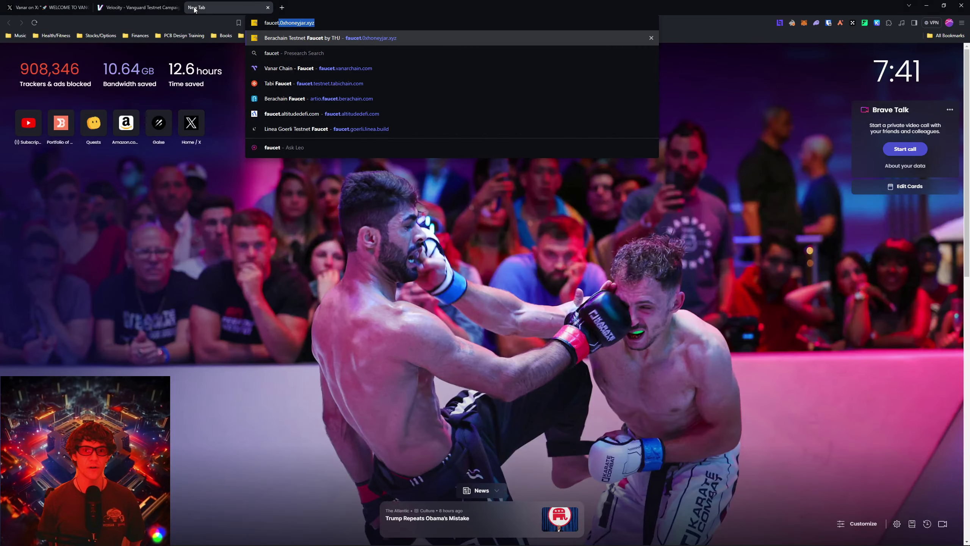
Step: Open the Vanar Chain Faucet site, get the account address from MetaMask, and select the wallet address field
key(Down)
key(Down)
key(Return)
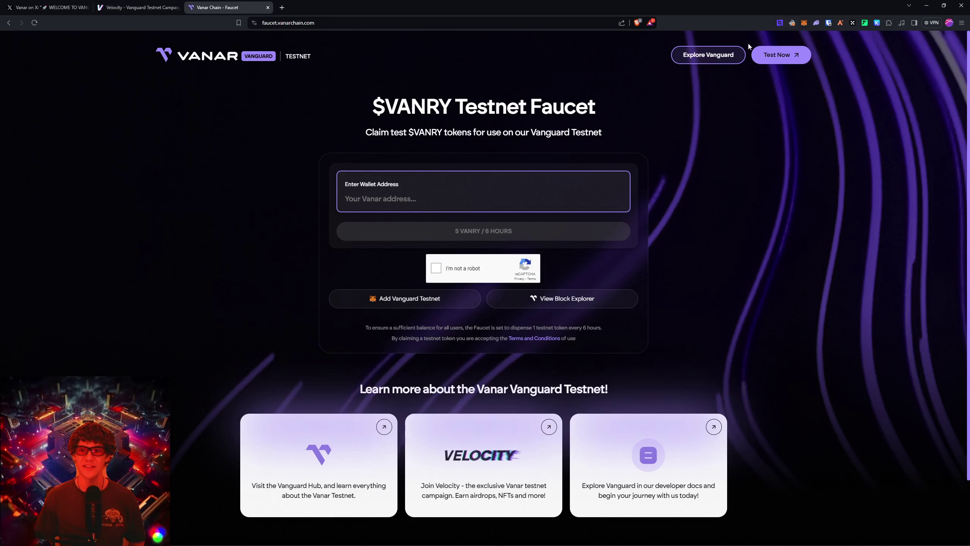
click(804, 22)
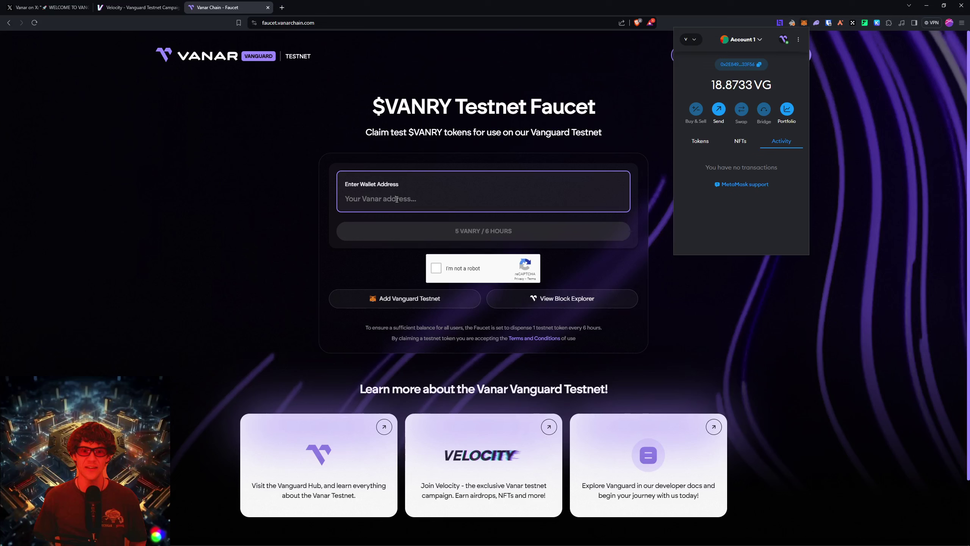
click(423, 206)
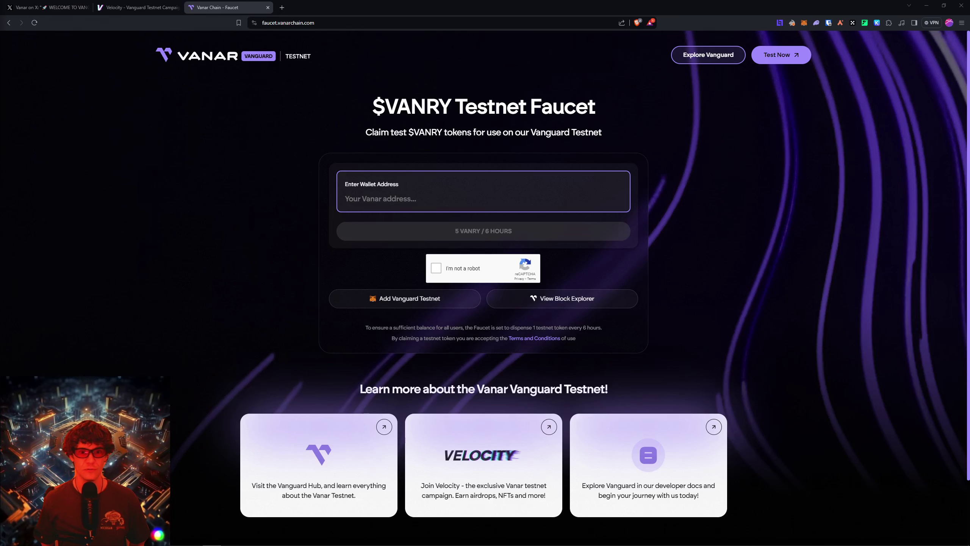
Step: Check the wallet's 18.8733 VG balance in MetaMask, then return to the Vanar post on X
click(57, 7)
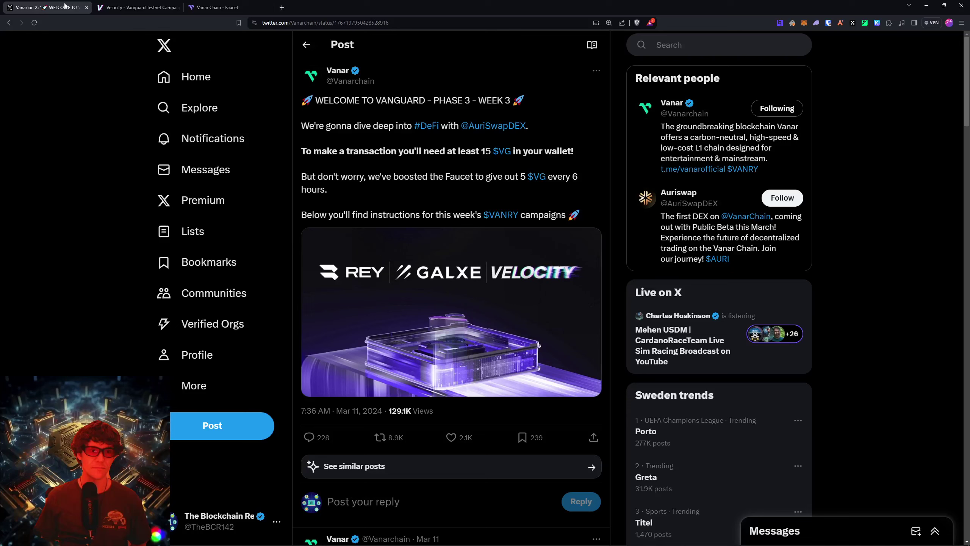
click(207, 8)
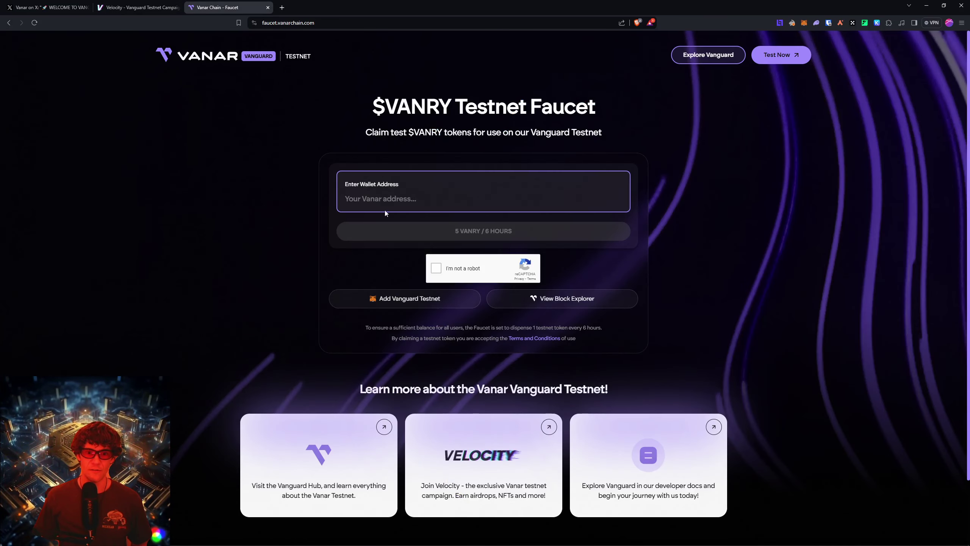
click(805, 23)
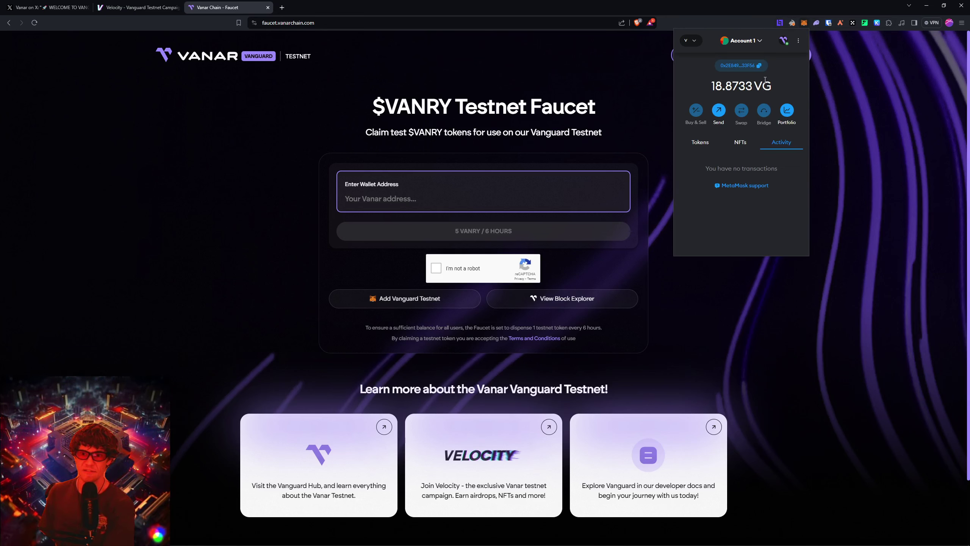
click(607, 73)
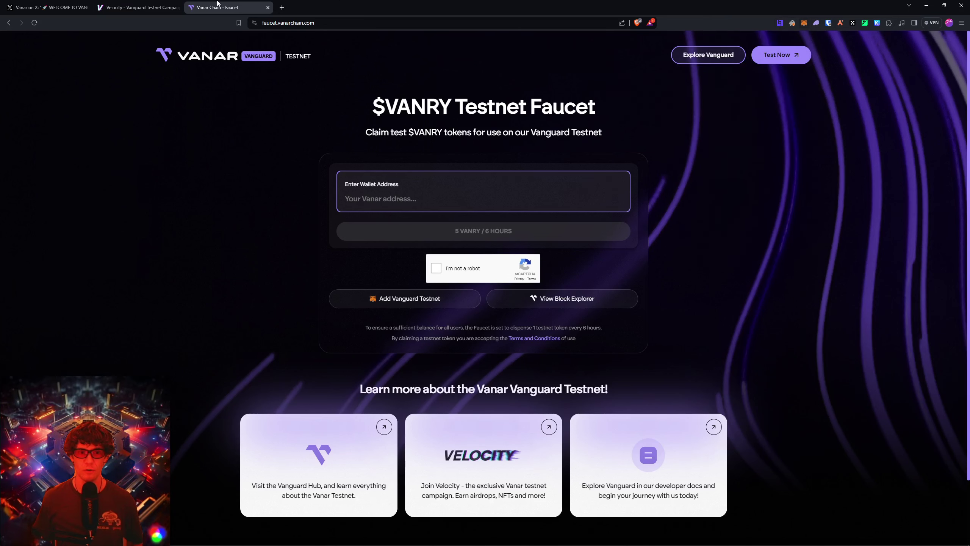
click(122, 4)
click(217, 7)
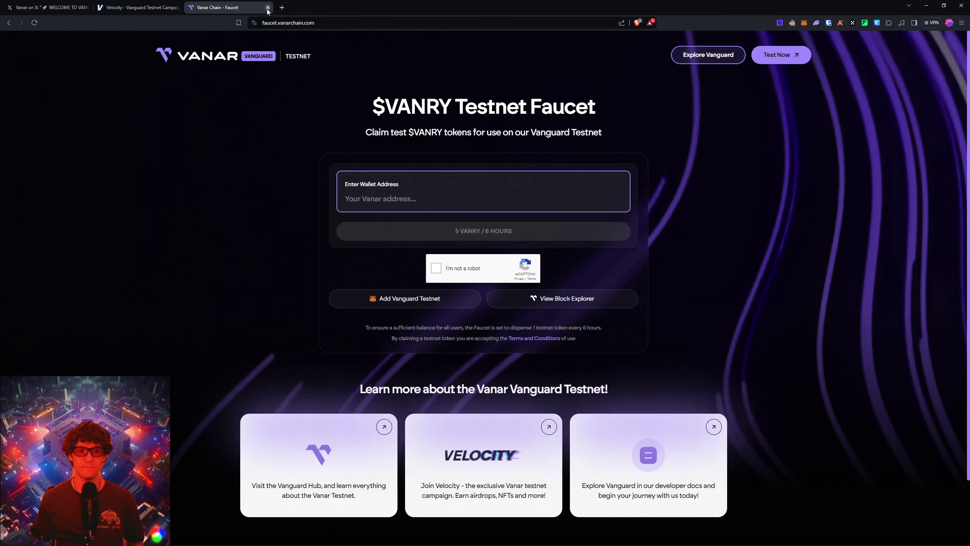
click(65, 7)
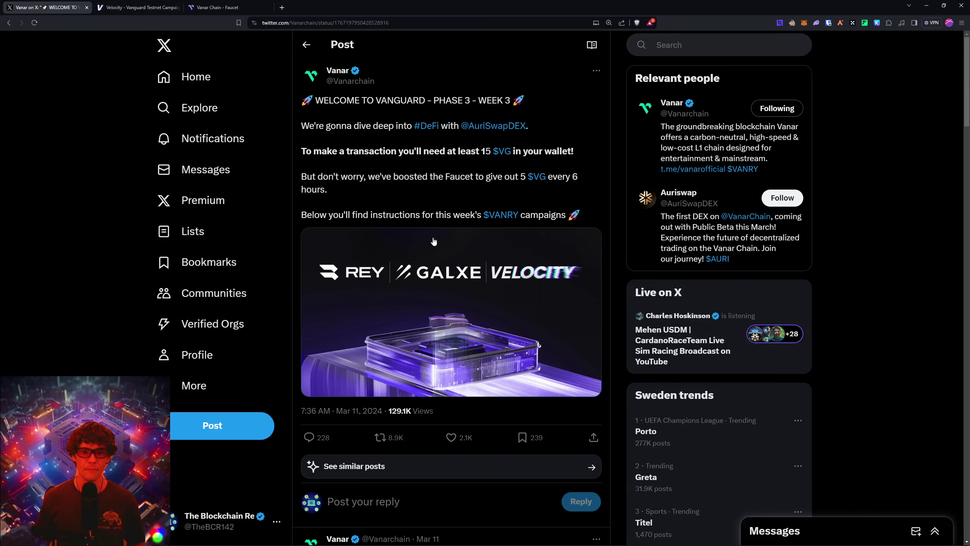
Step: Scroll to Vanar's Velocity reply on X and expand its full instructions
scroll(448, 190, down, 6)
scroll(469, 298, down, 3)
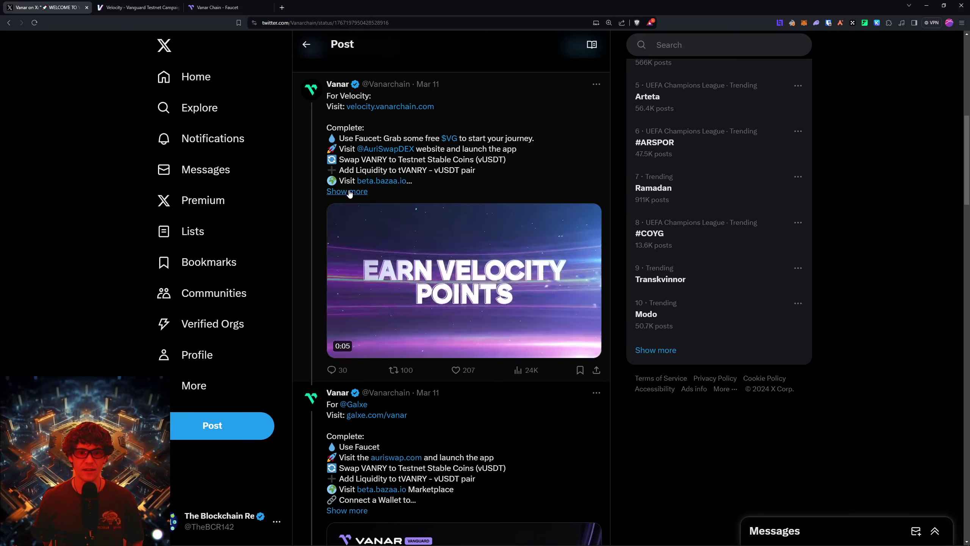
click(413, 186)
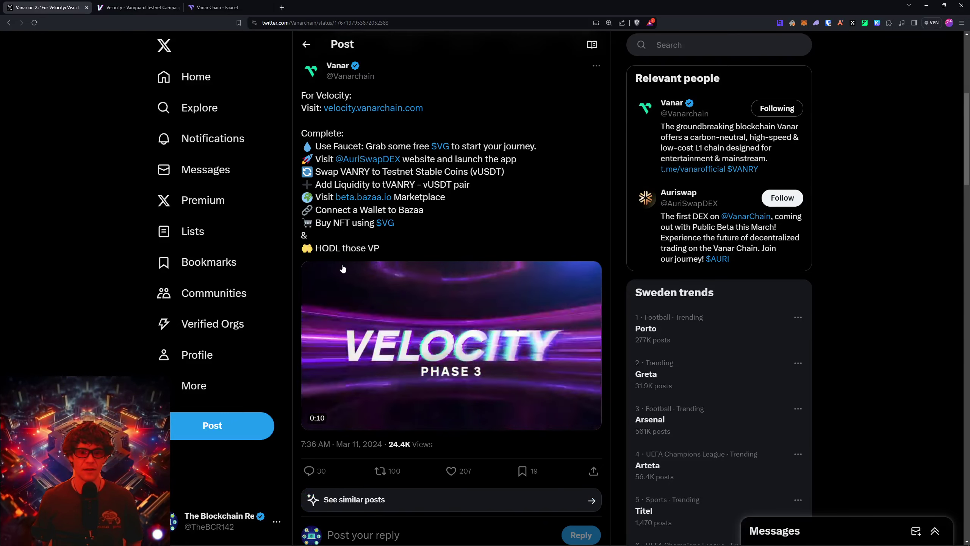
Step: Cross-check the X instructions against the Velocity campaign's task list
click(164, 7)
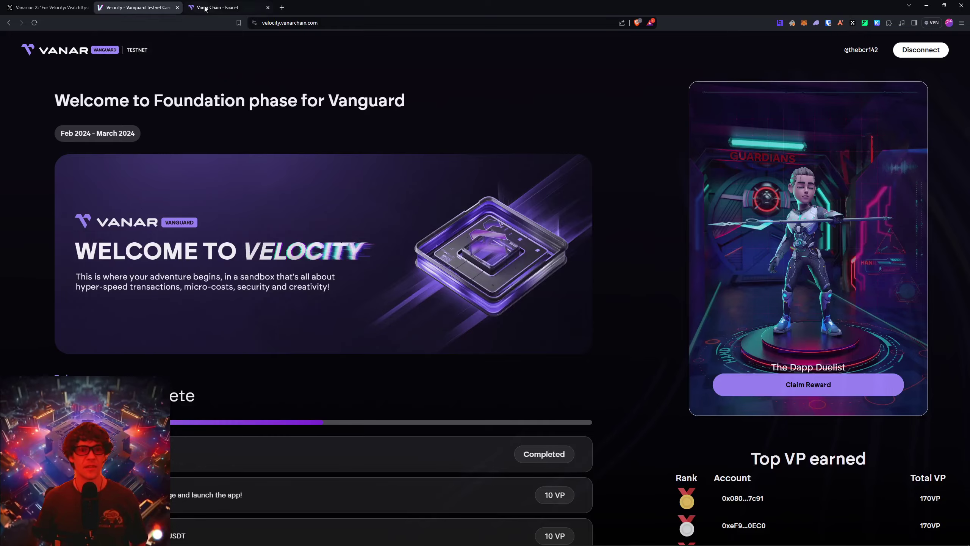
scroll(195, 273, down, 5)
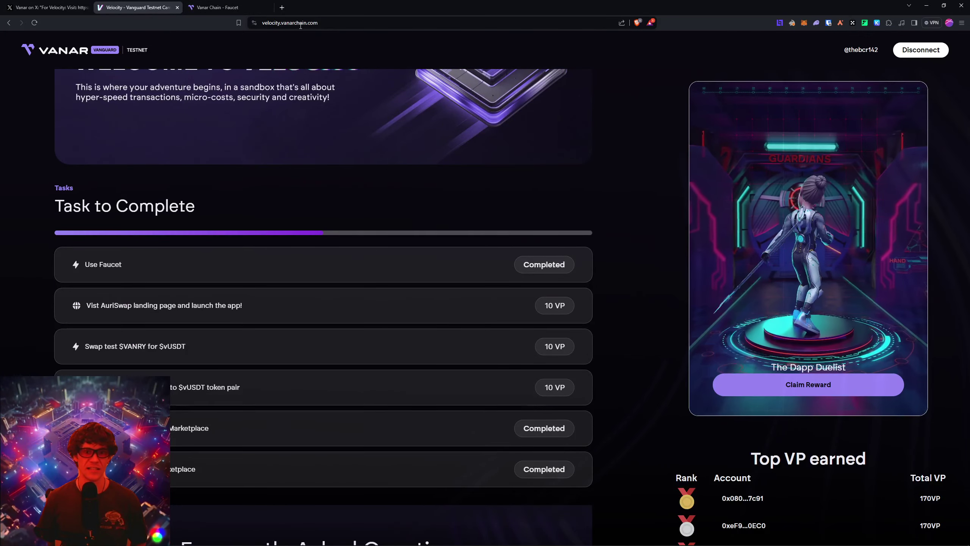
click(63, 8)
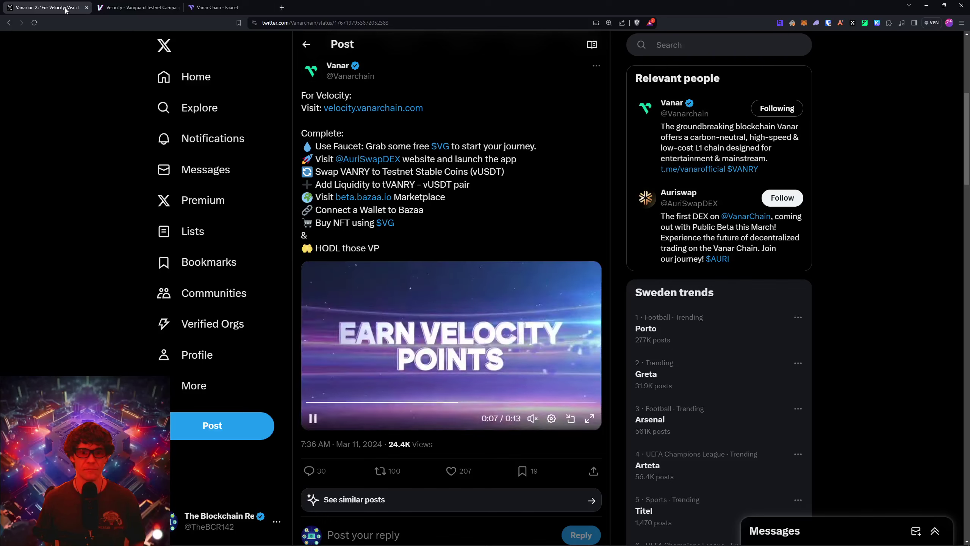
click(154, 9)
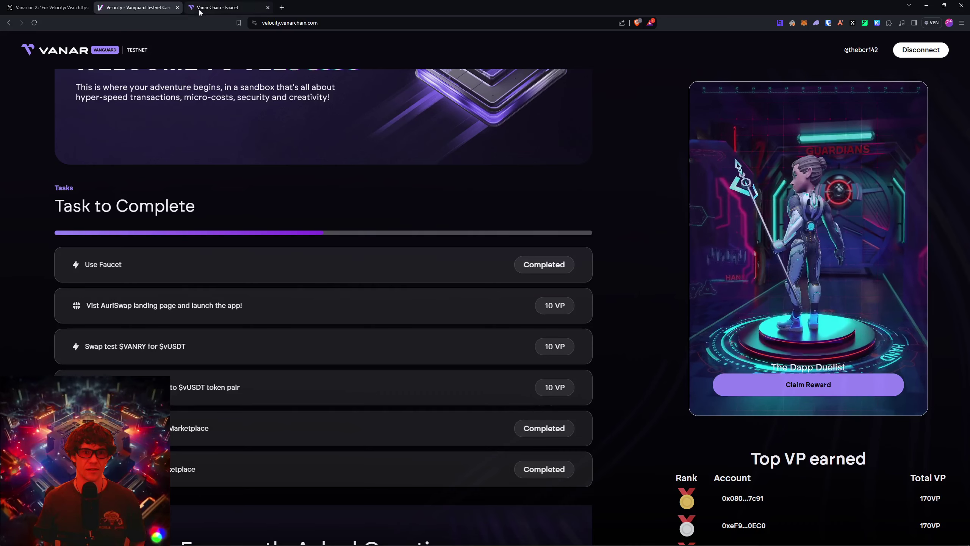
click(54, 9)
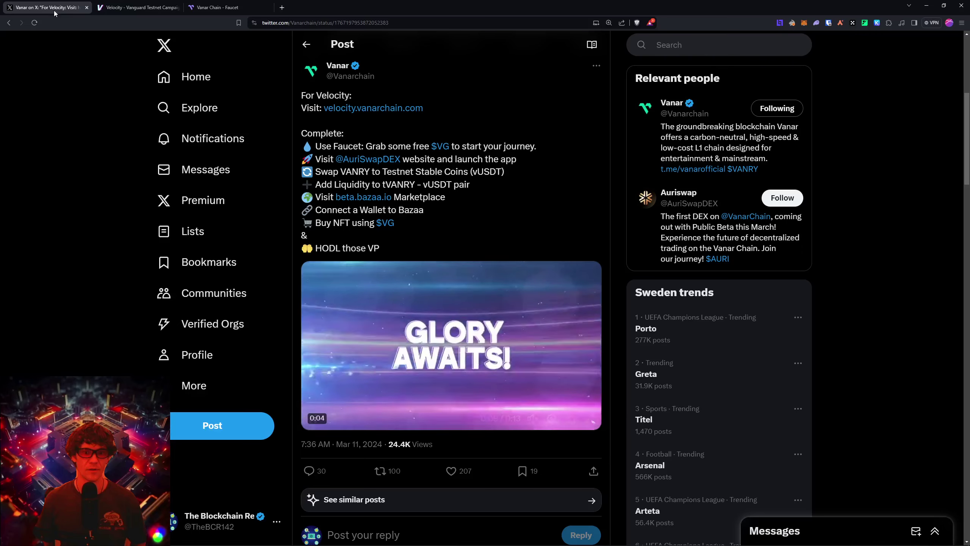
click(282, 7)
Step: Go to galxe.com/Vanar/ and scroll to the Vanar Chain Testnet: Vanguard campaign
text(vanar)
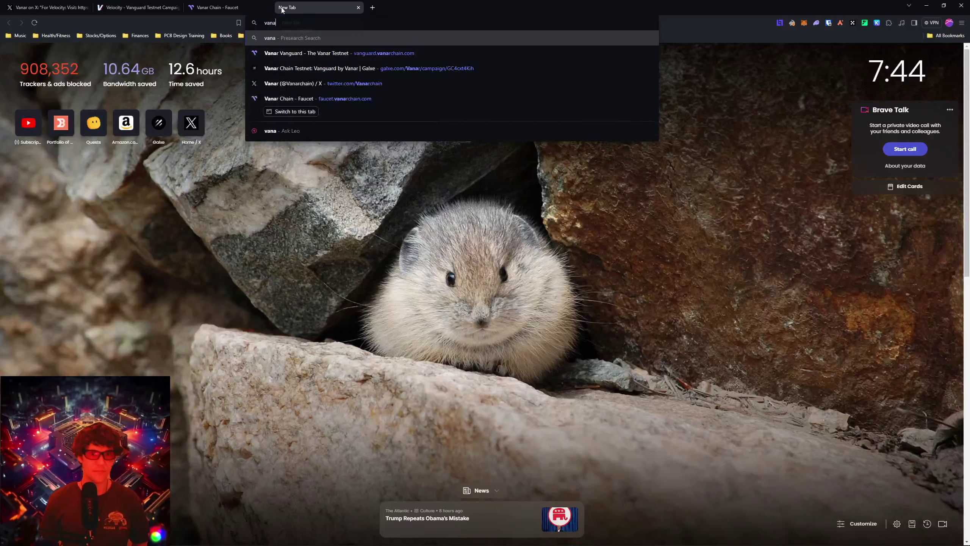
key(Down)
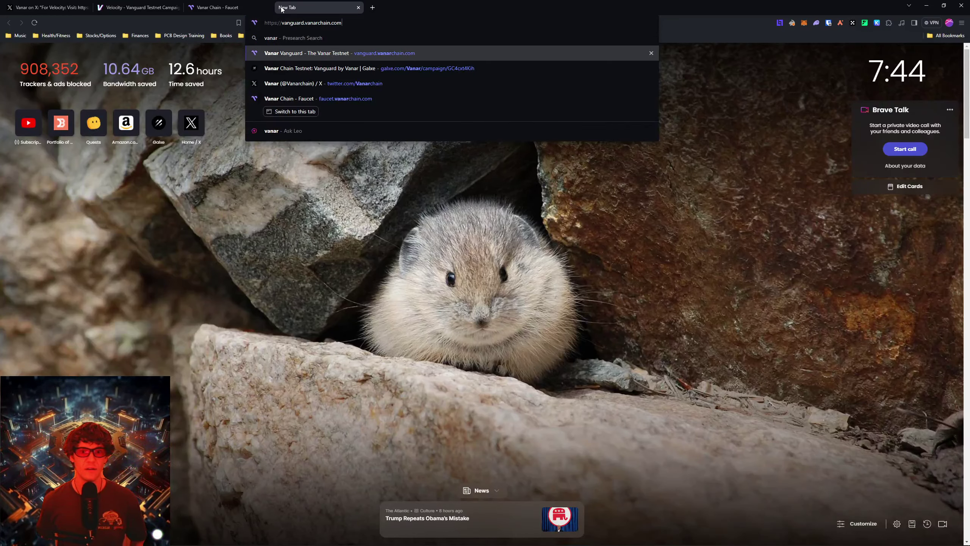
key(Down)
key(BackSpace)
key(BackSpace)
key(BackSpace)
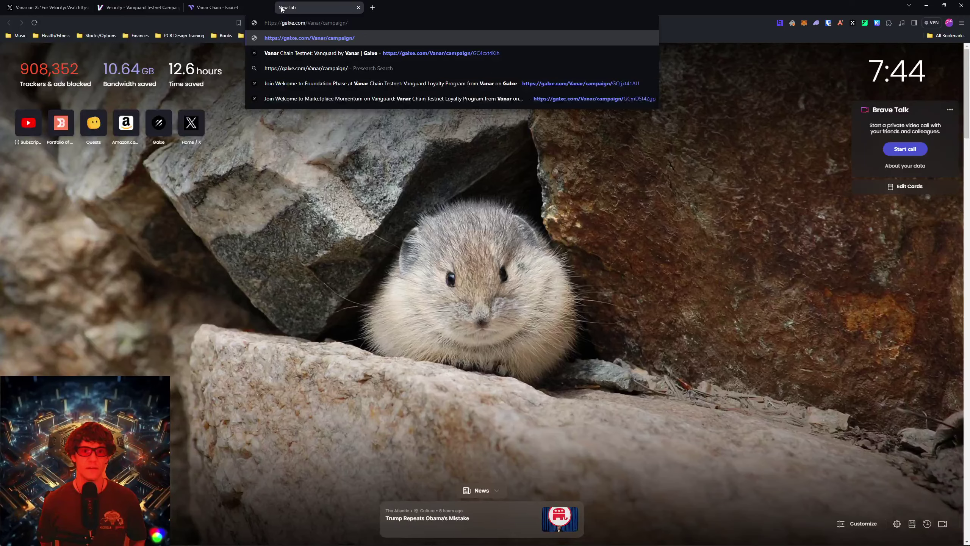
key(Return)
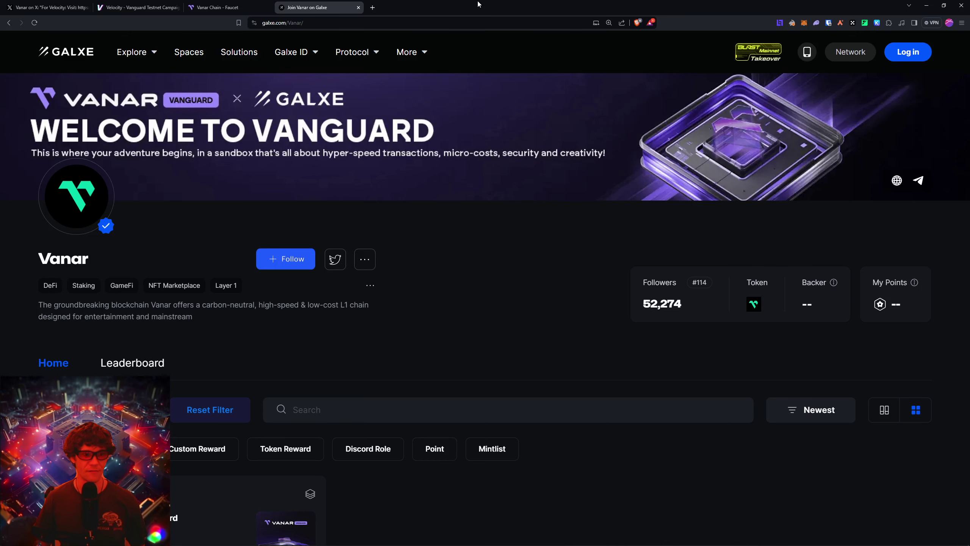
scroll(463, 252, down, 5)
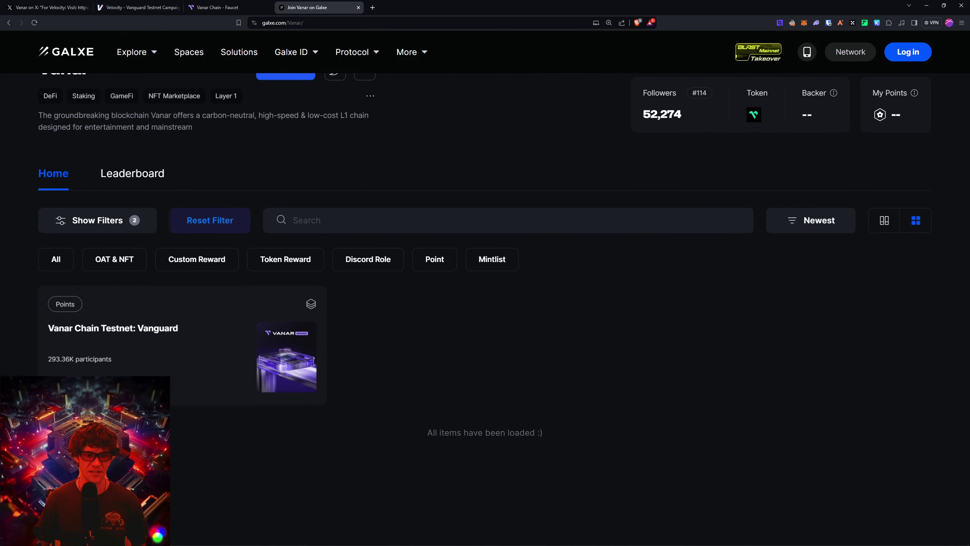
Step: Open the Vanguard campaign and connect MetaMask Account 1 to Galxe
click(216, 363)
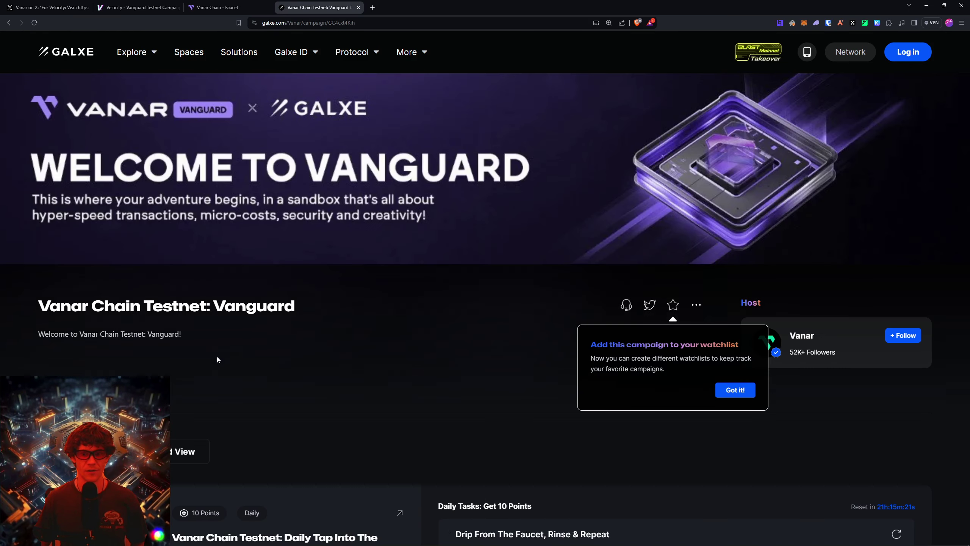
click(744, 391)
scroll(750, 384, down, 7)
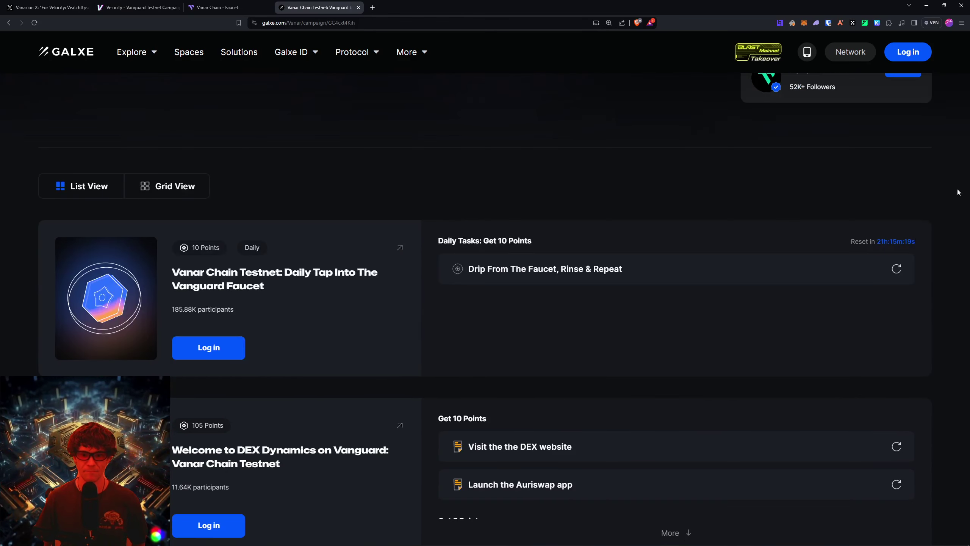
click(909, 53)
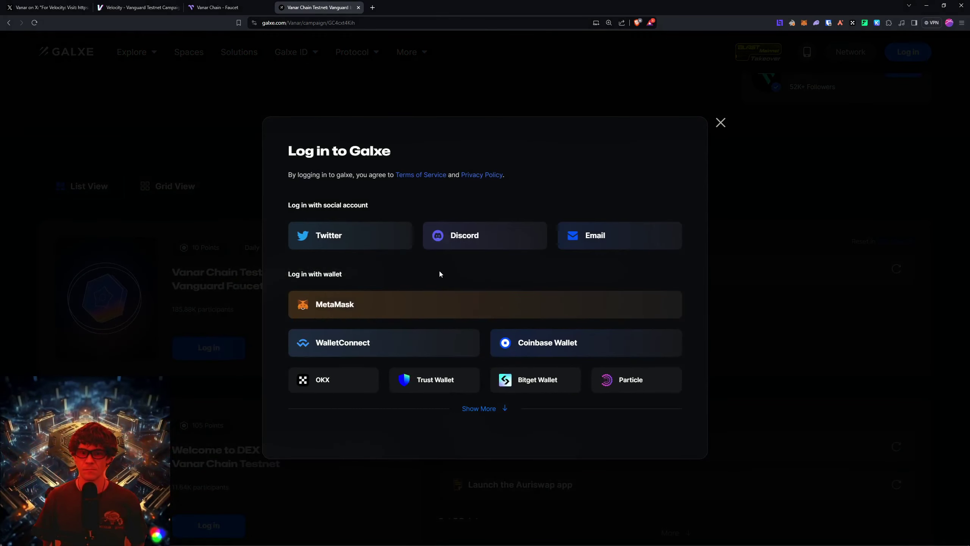
click(414, 309)
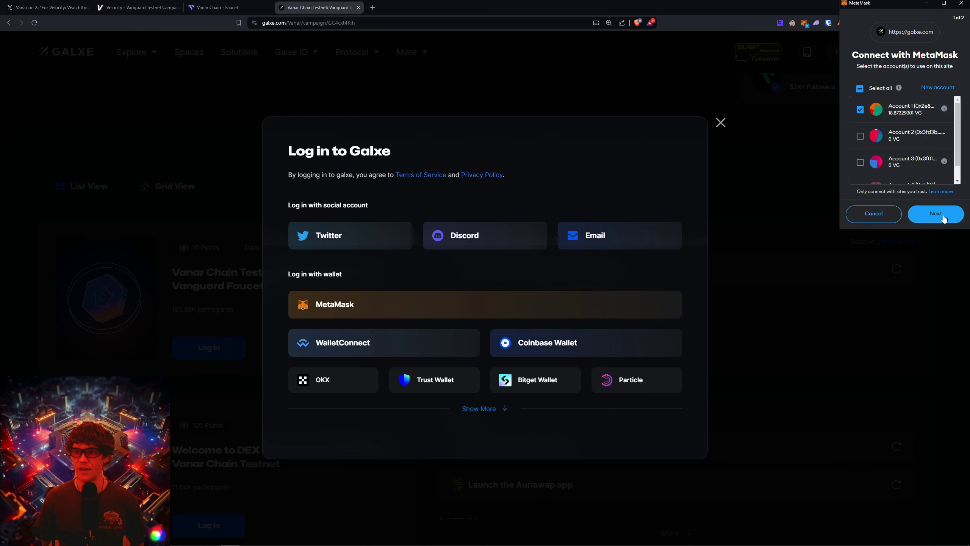
click(943, 216)
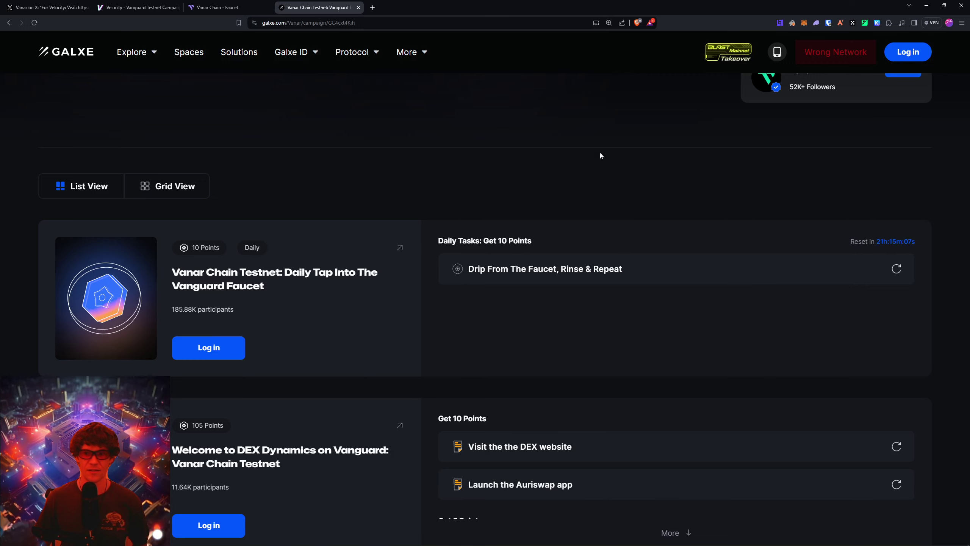
Step: Retry the Galxe login from the campaign page, checking the MetaMask account in between
click(916, 60)
click(407, 314)
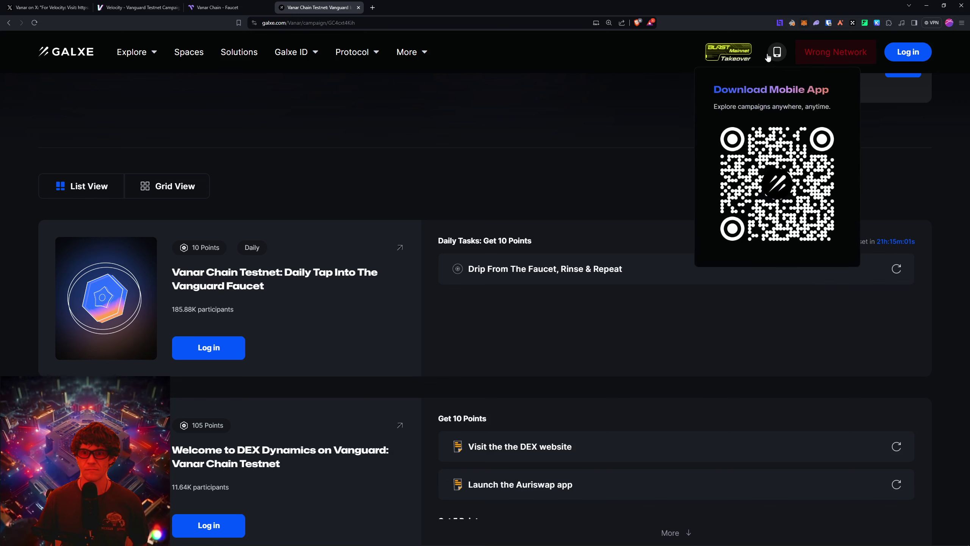
click(804, 23)
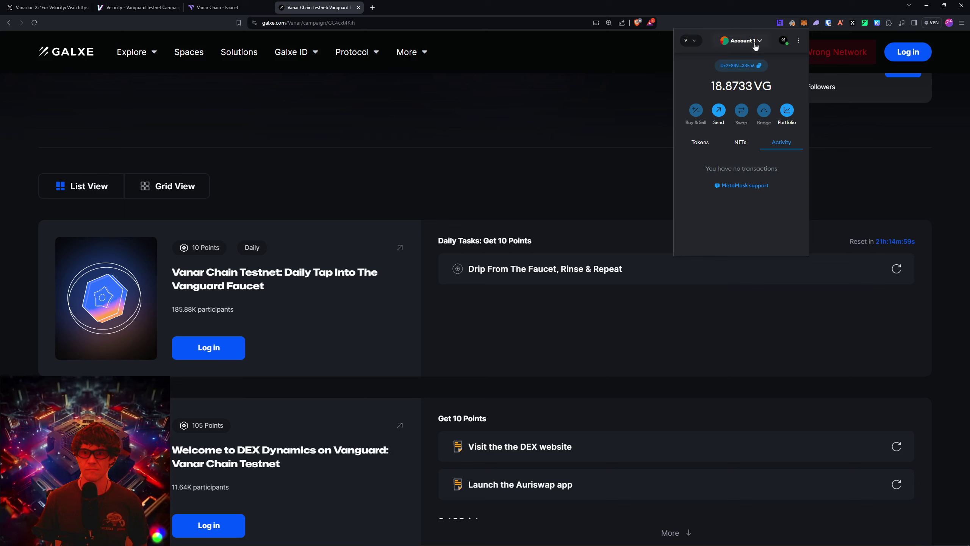
click(897, 149)
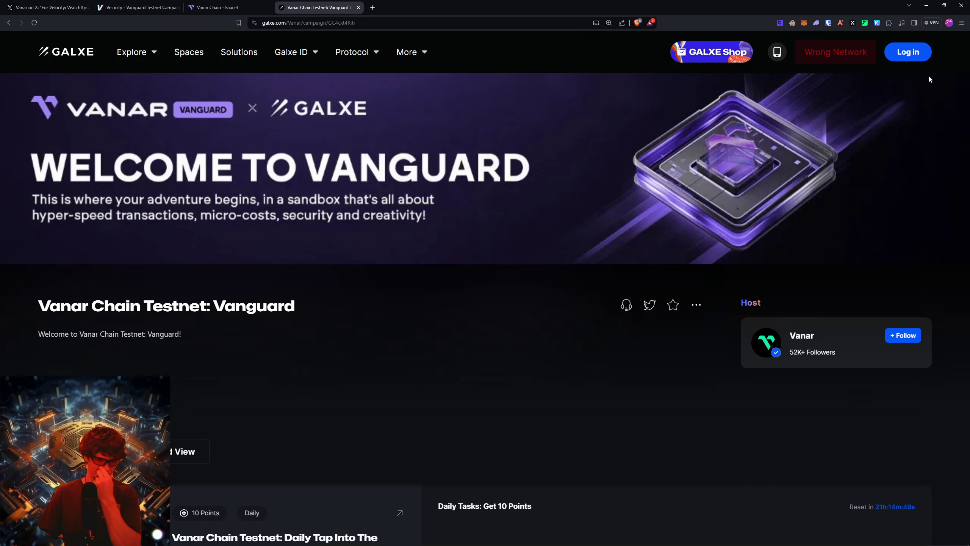
click(921, 52)
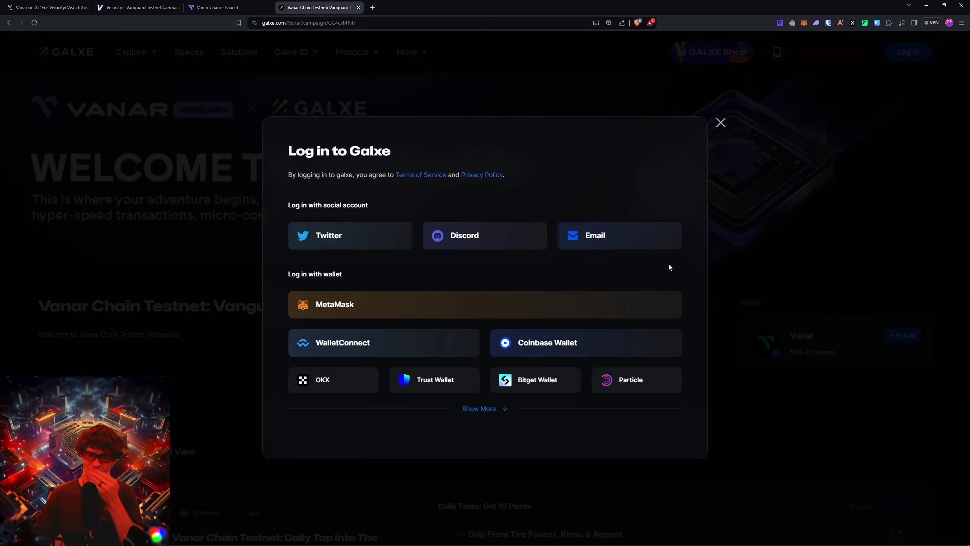
click(632, 304)
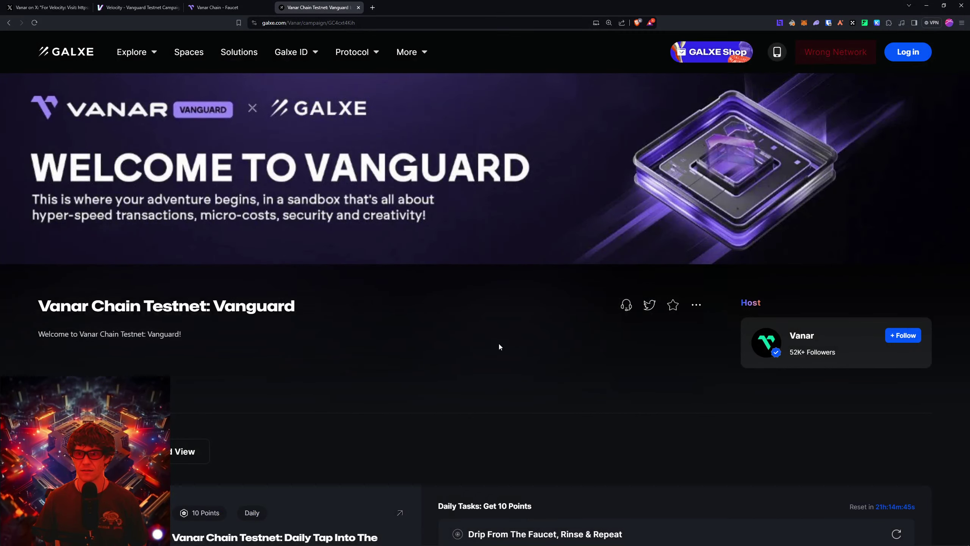
scroll(499, 344, down, 5)
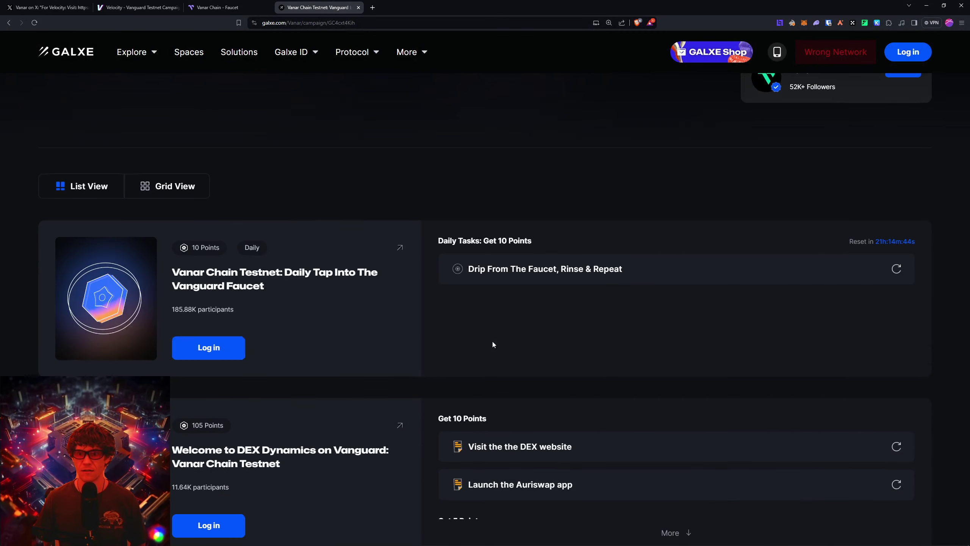
click(200, 346)
click(469, 316)
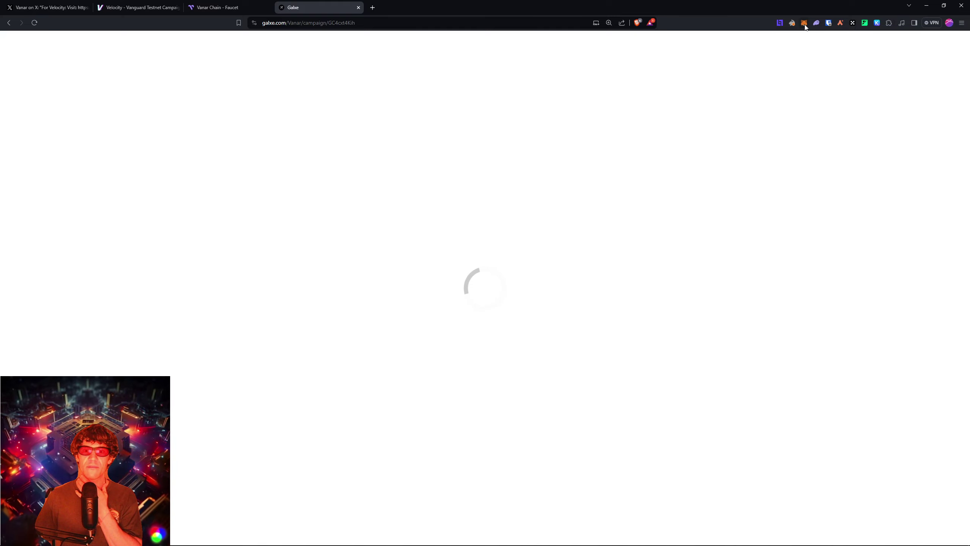
Step: Switch the MetaMask wallet's network to Linea Mainnet
click(804, 23)
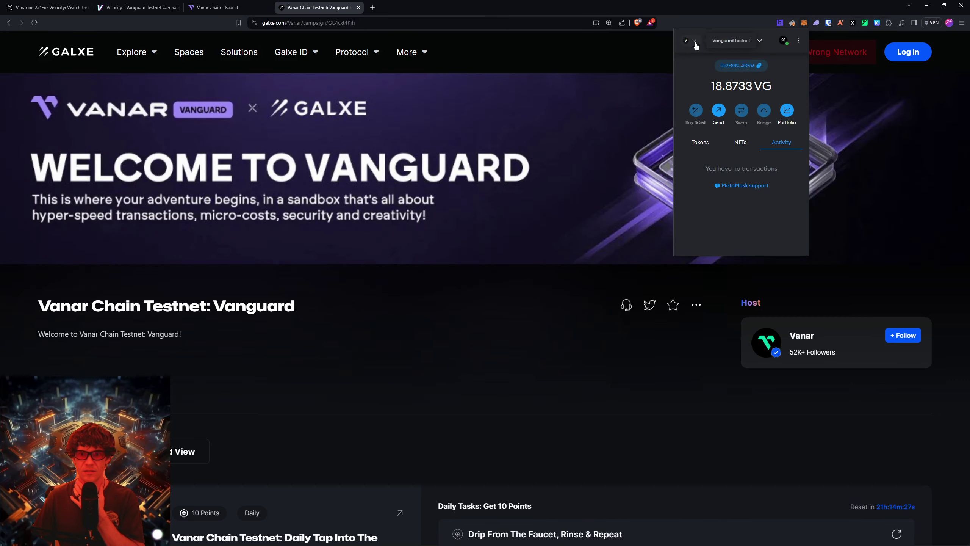
click(695, 42)
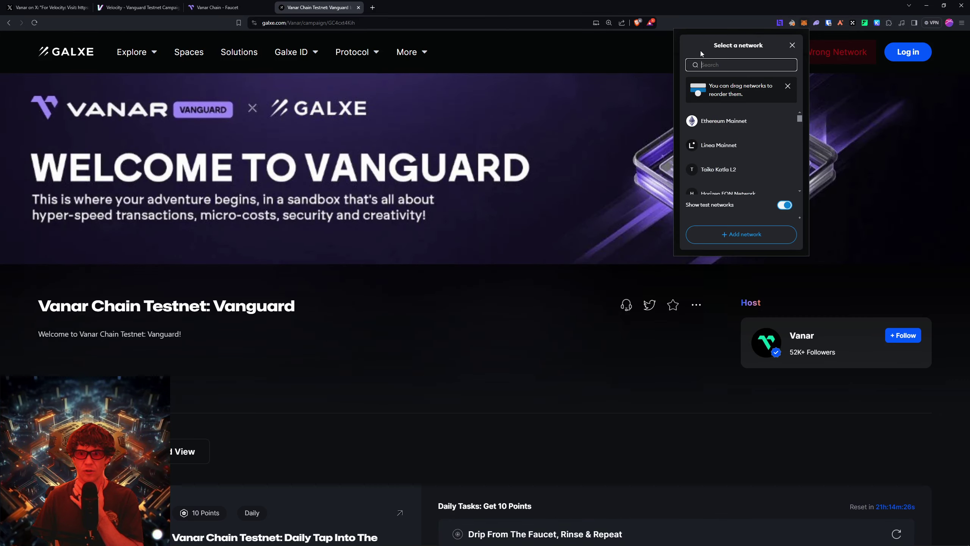
click(712, 147)
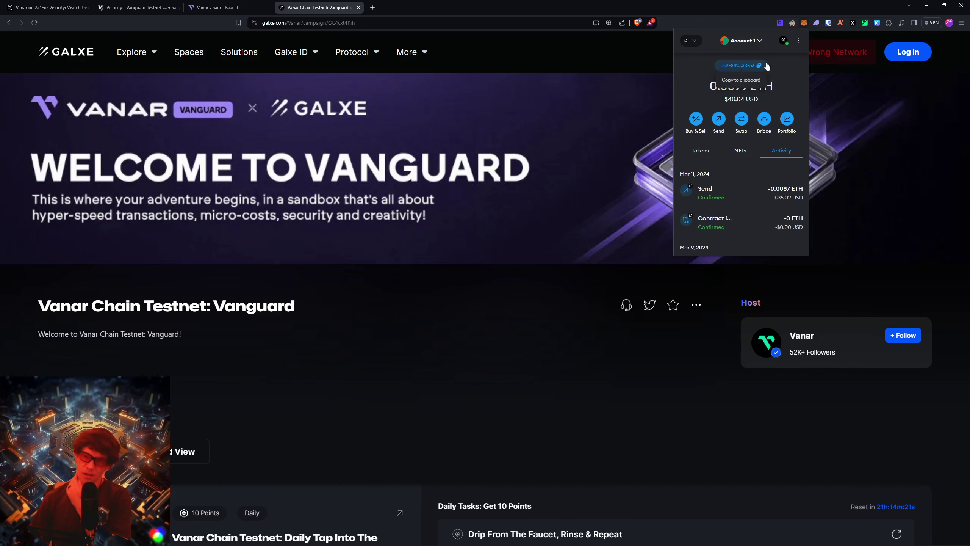
Step: Sign in to Galxe with MetaMask and approve adding and switching to Vanguard Testnet
click(887, 57)
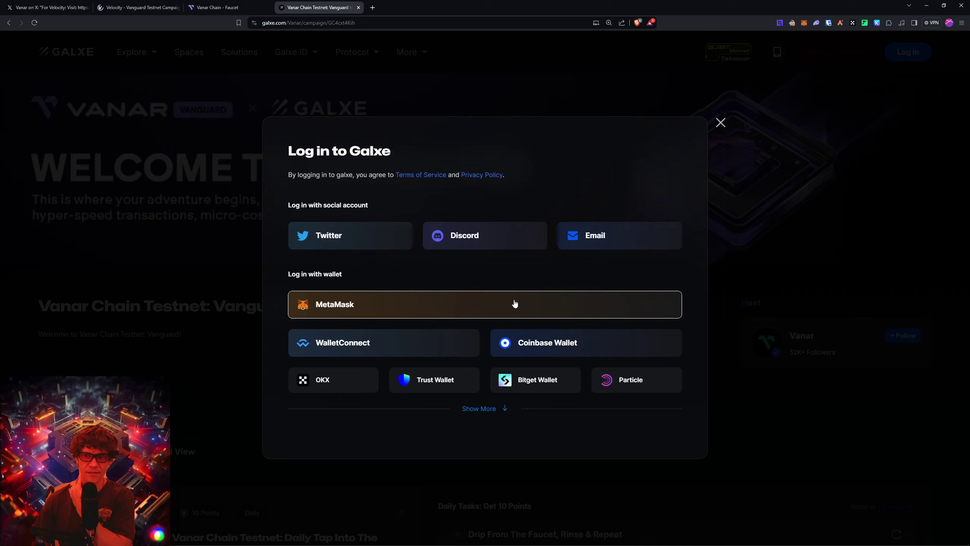
click(515, 304)
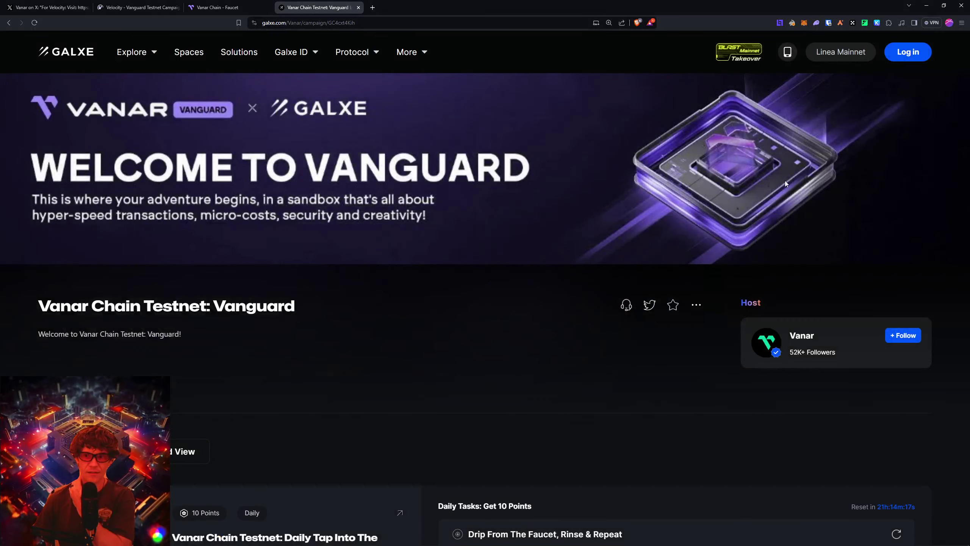
click(918, 57)
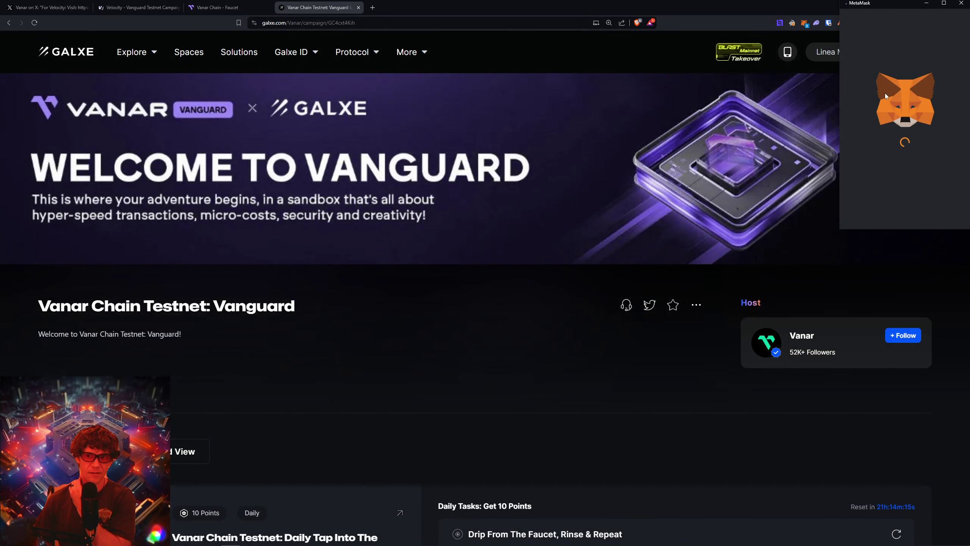
scroll(926, 205, down, 5)
click(922, 213)
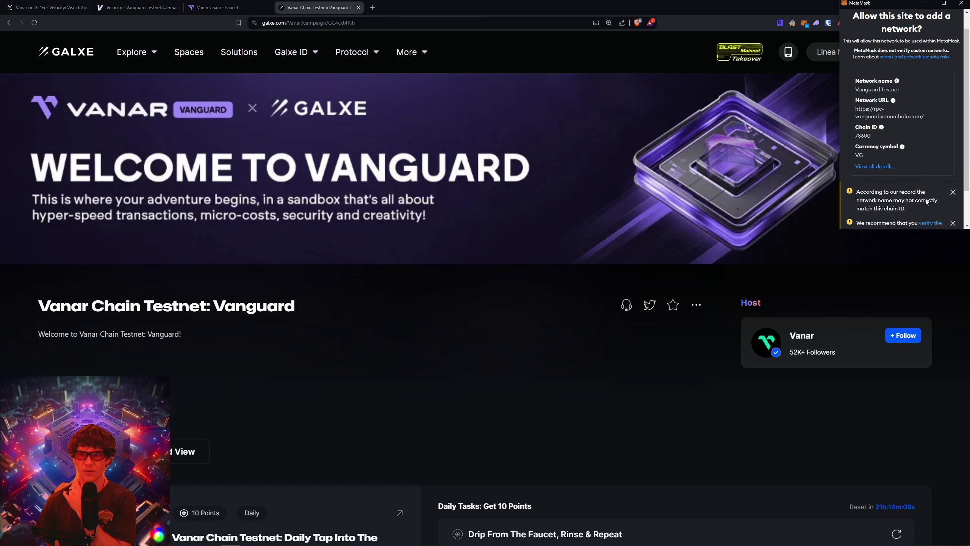
scroll(920, 213, down, 5)
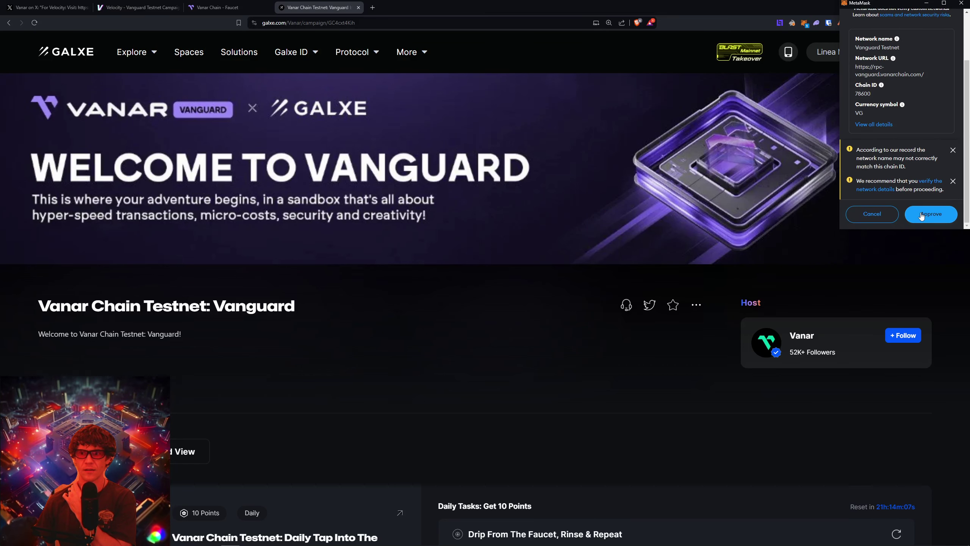
click(922, 215)
click(924, 215)
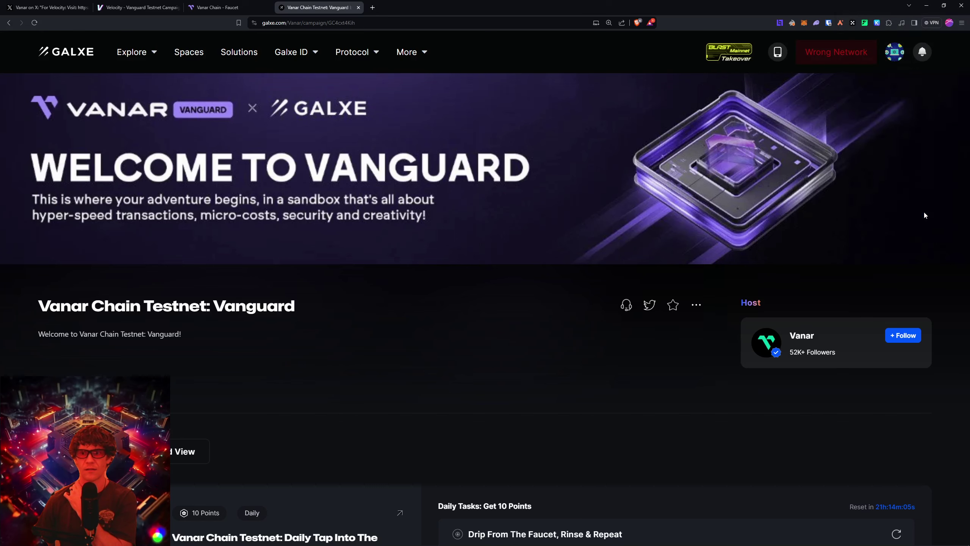
Step: Open the faucet link for the daily Drip From The Faucet task
scroll(893, 172, down, 6)
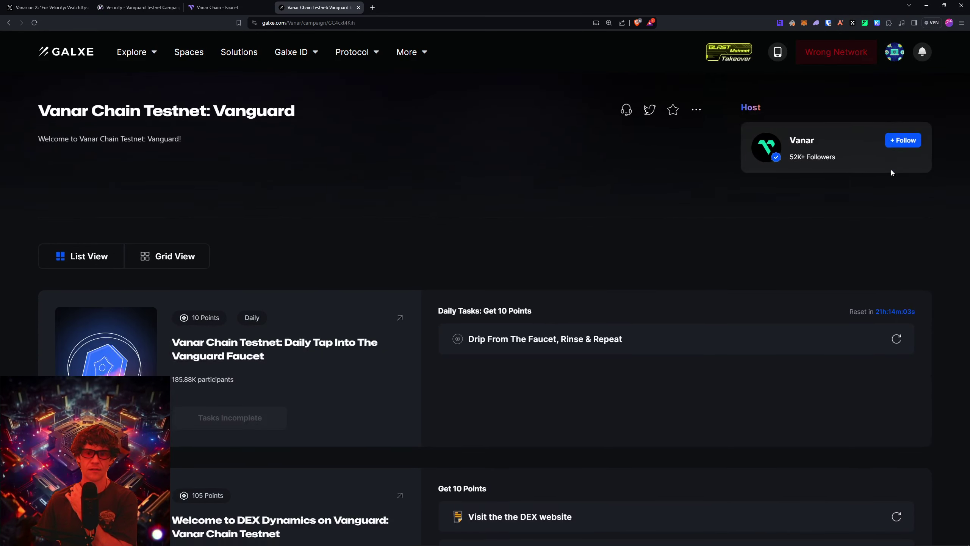
scroll(882, 163, down, 5)
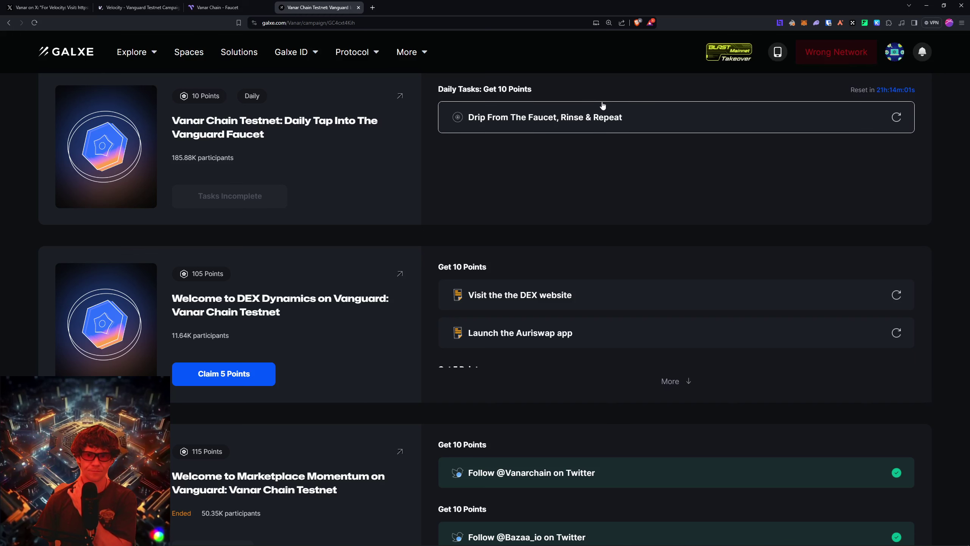
click(594, 123)
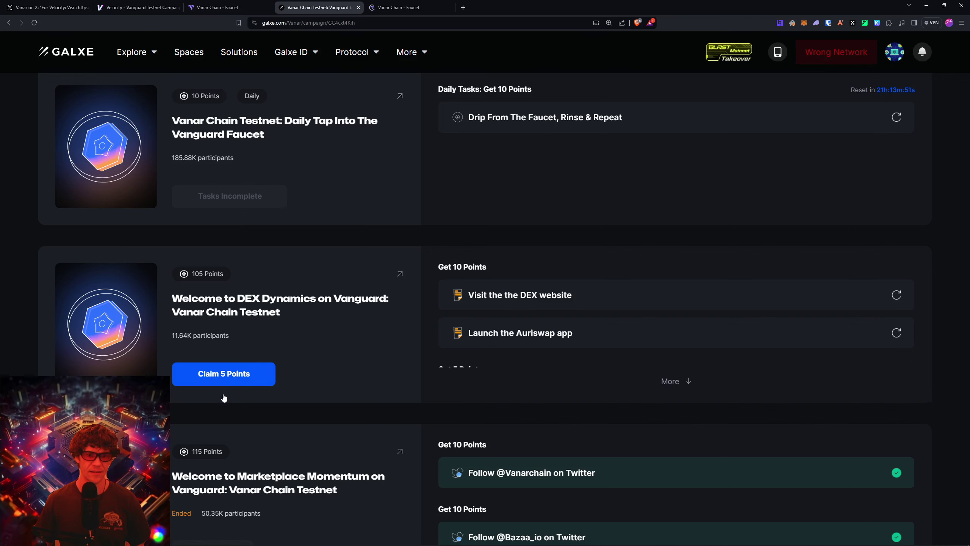
Step: Expand the Foundation Phase, Marketplace Momentum and DEX Dynamics task lists
scroll(325, 229, down, 3)
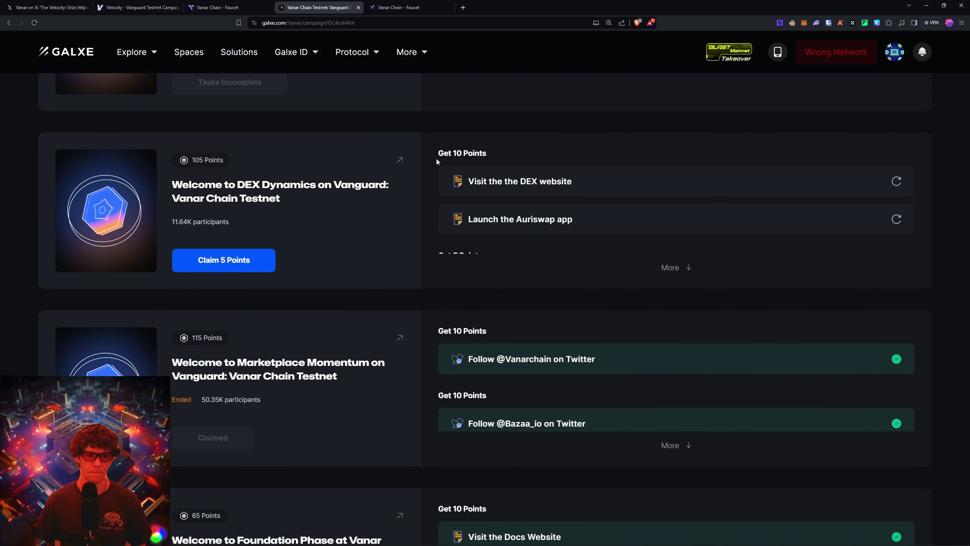
scroll(437, 159, down, 5)
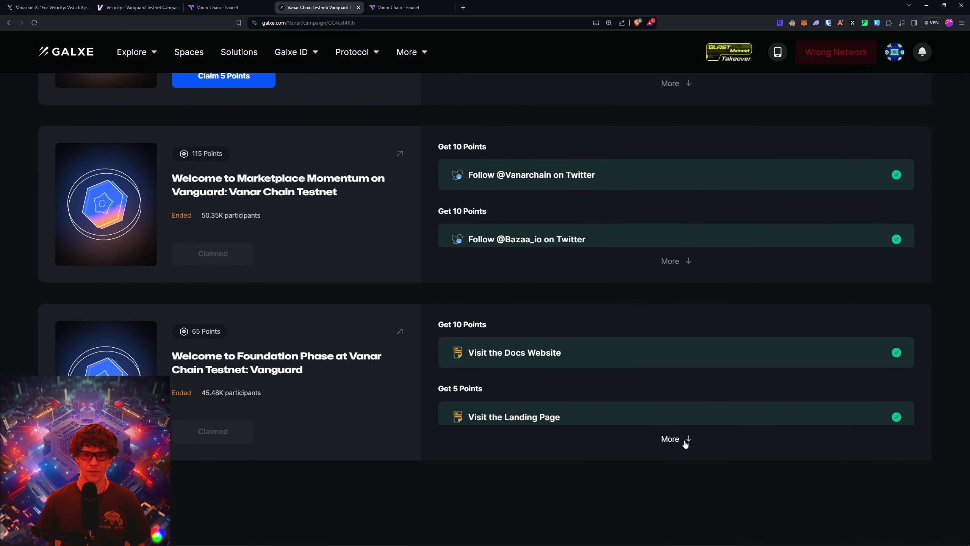
click(684, 440)
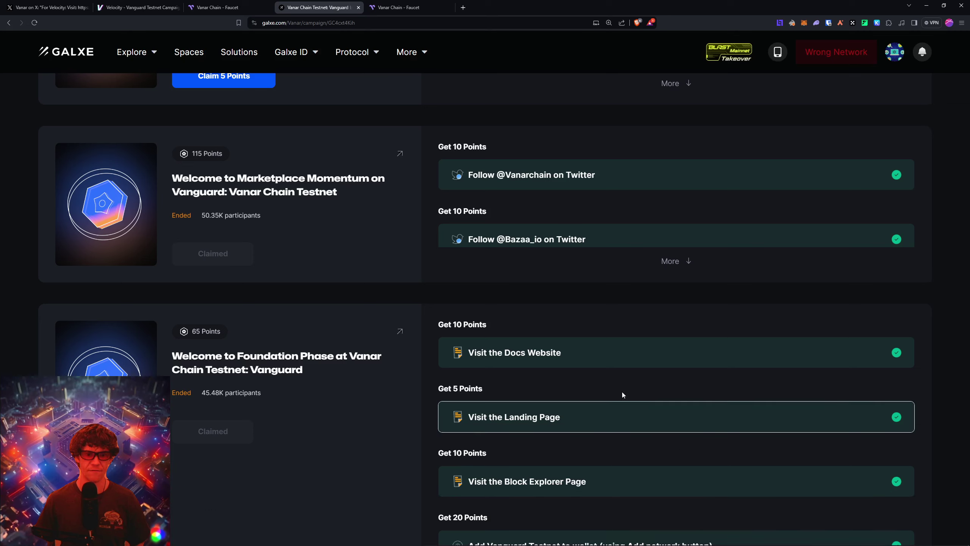
click(683, 265)
scroll(649, 248, up, 2)
scroll(609, 236, up, 2)
click(682, 239)
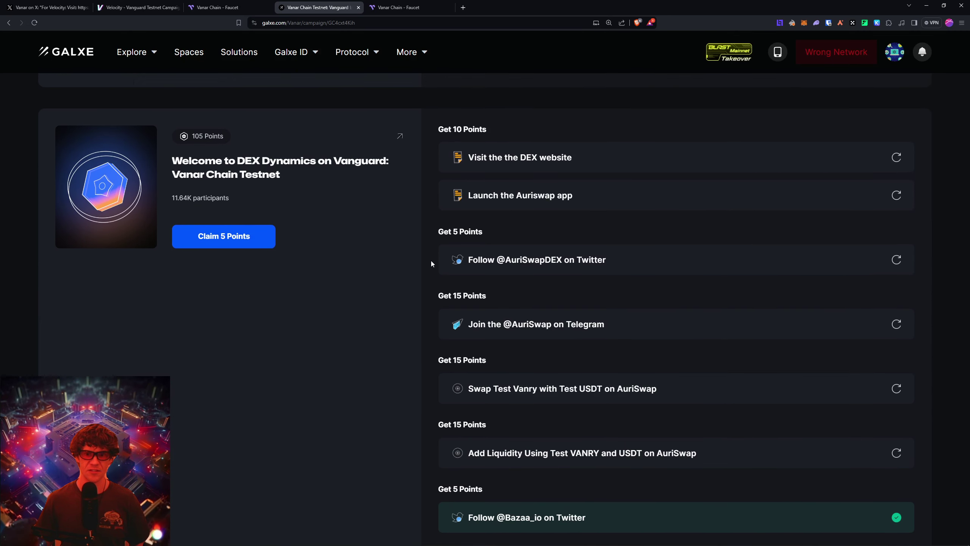
scroll(429, 257, up, 2)
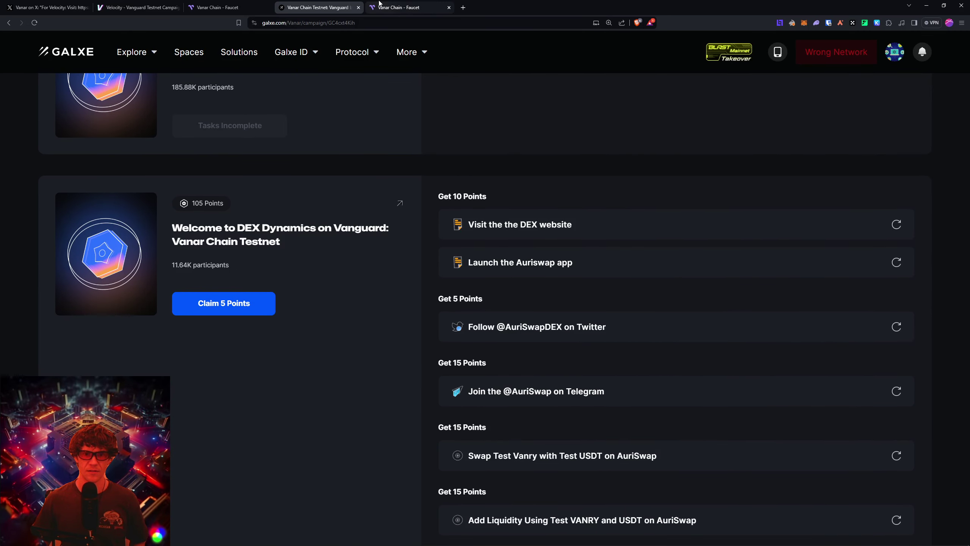
Step: Close the extra faucet page and claim the 10 daily faucet points
click(452, 7)
click(448, 7)
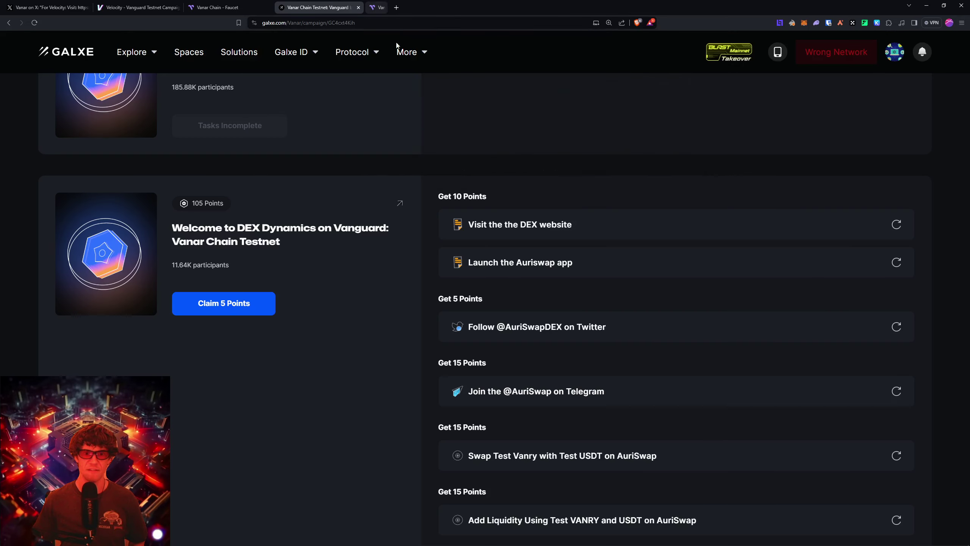
scroll(574, 154, up, 5)
scroll(575, 154, up, 5)
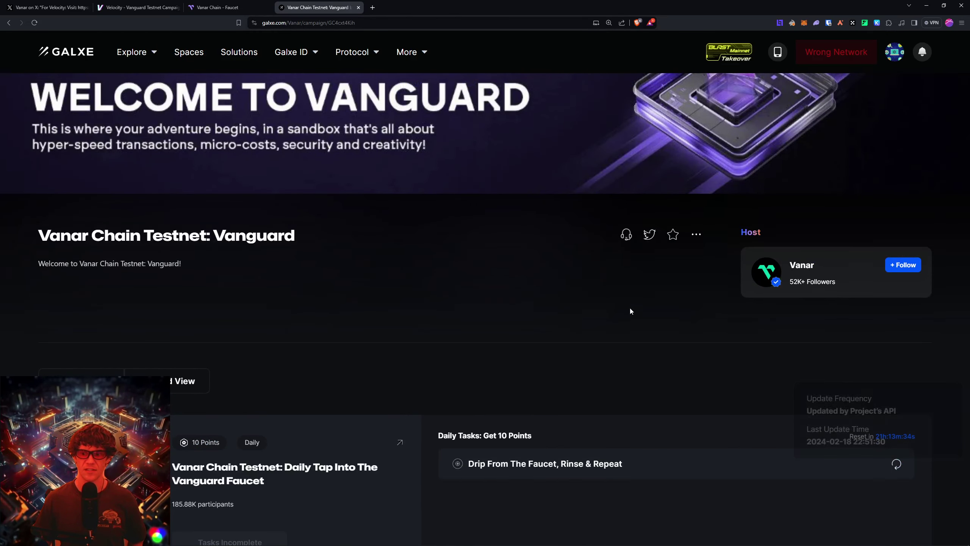
scroll(556, 276, down, 5)
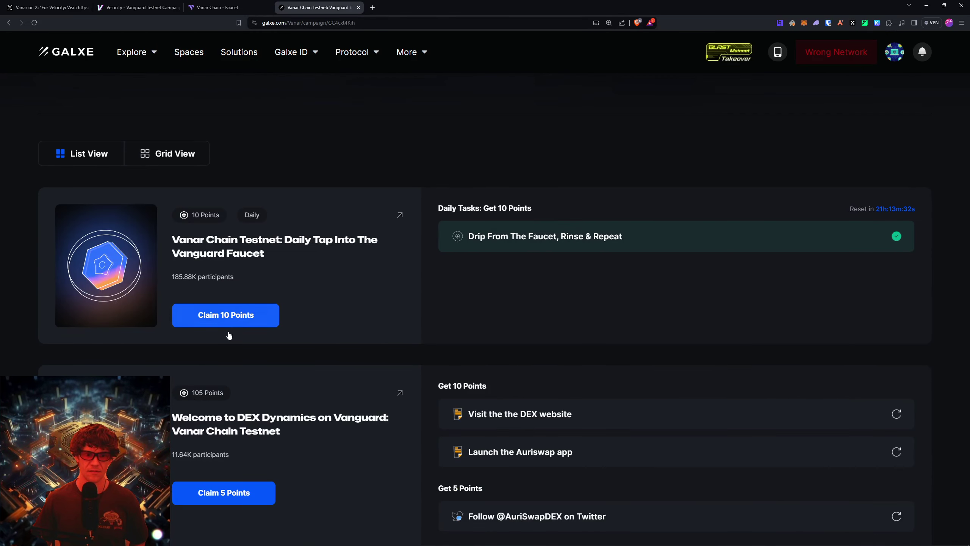
click(229, 324)
scroll(336, 375, down, 3)
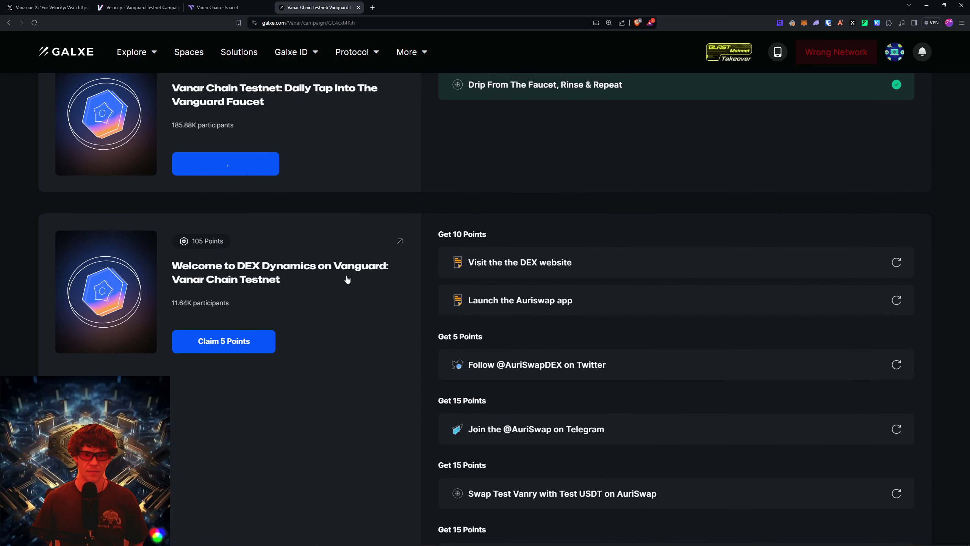
Step: Open the DEX Dynamics campaign details and dismiss the transaction-submitted notice
click(399, 244)
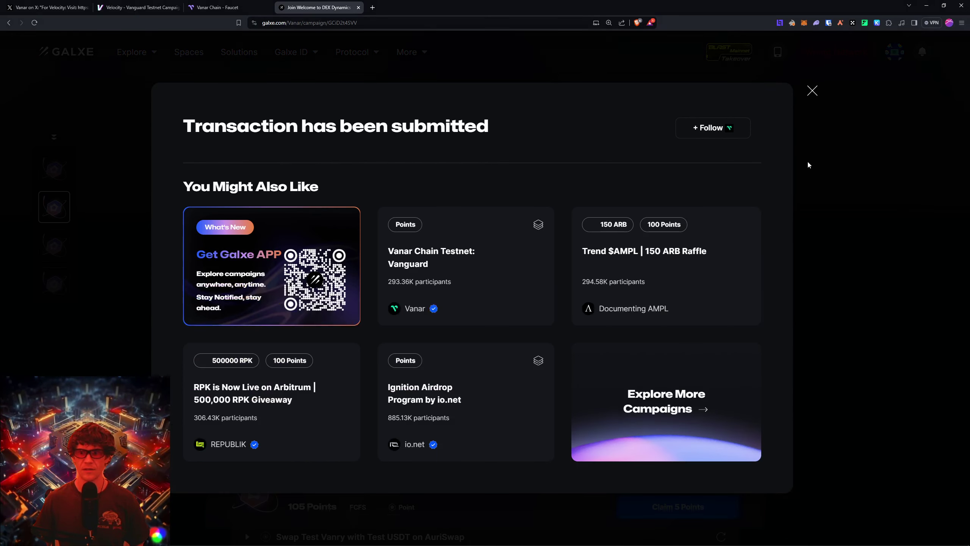
click(812, 90)
scroll(745, 201, down, 1)
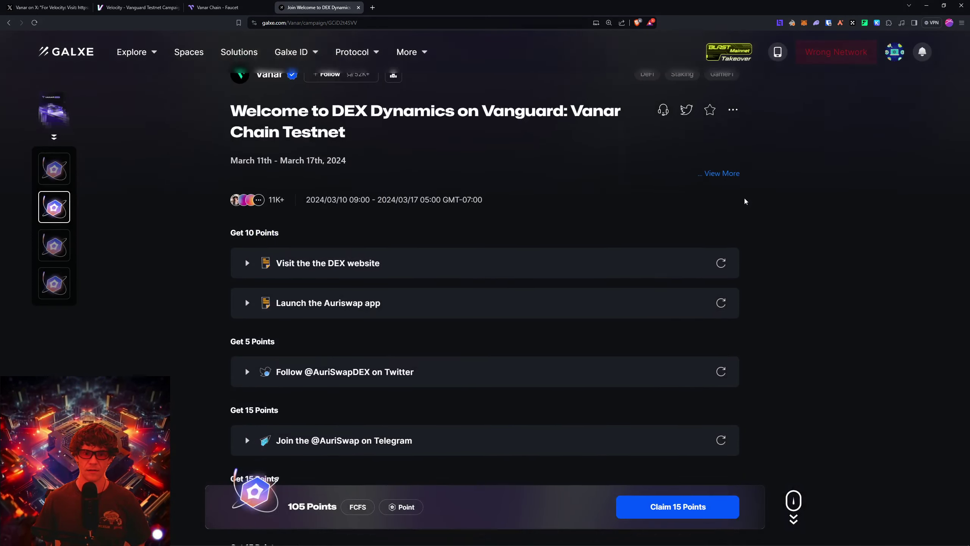
scroll(744, 201, down, 3)
click(297, 177)
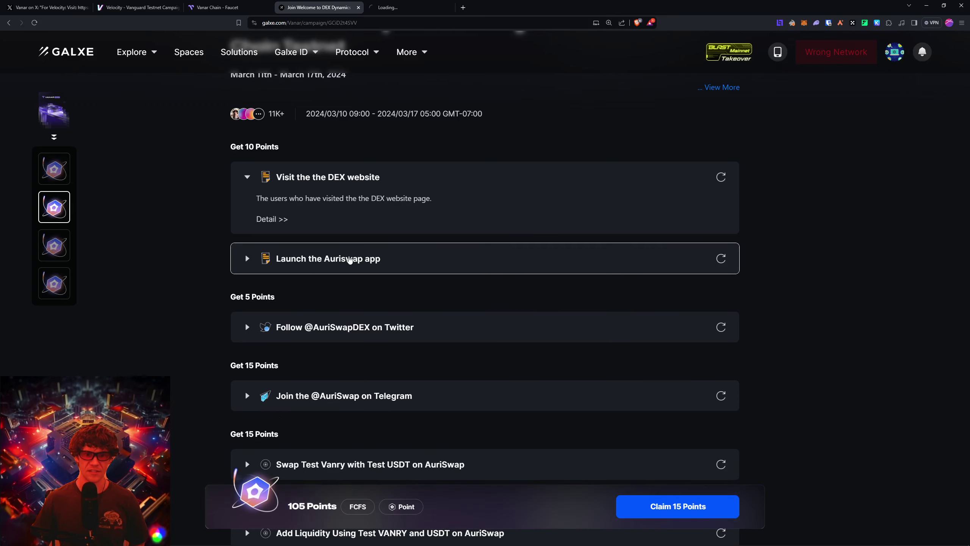
click(350, 259)
scroll(421, 313, down, 1)
scroll(402, 221, down, 7)
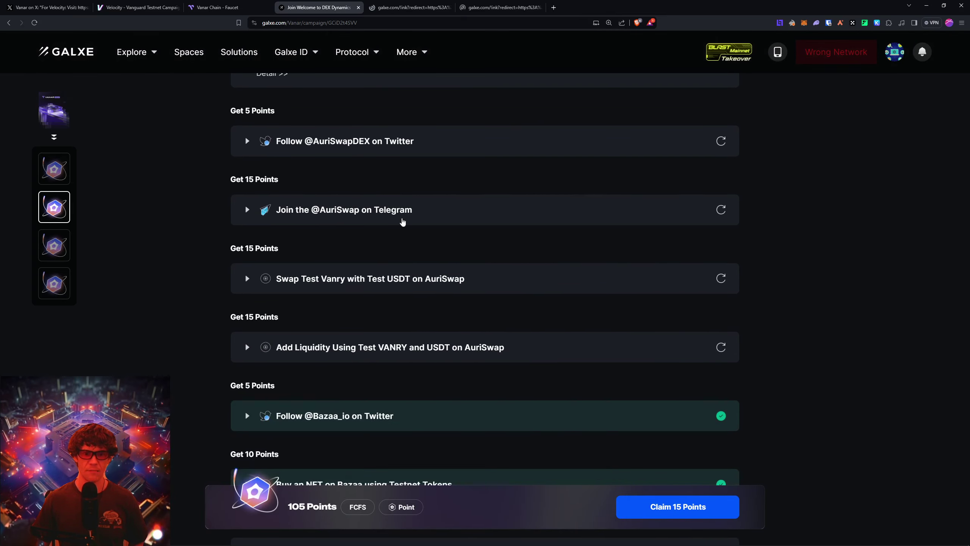
click(349, 147)
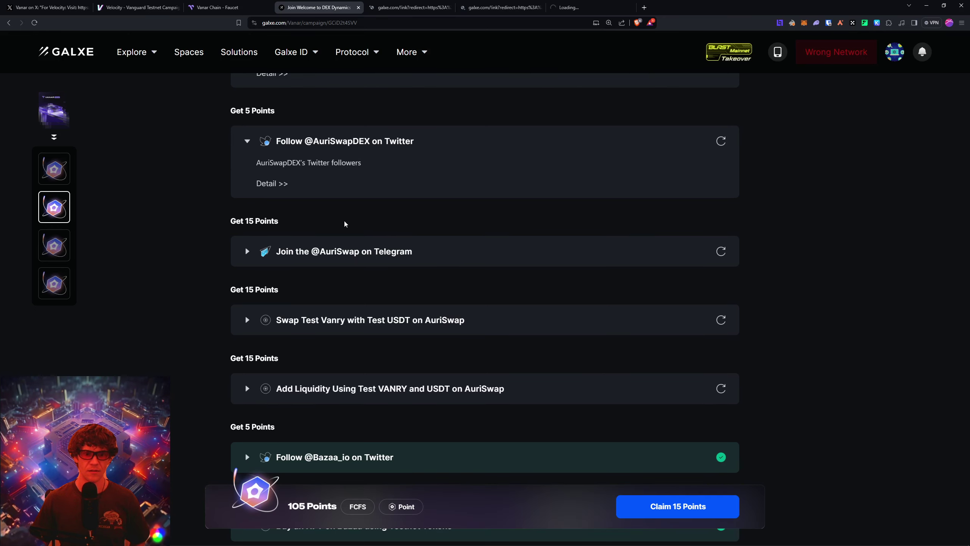
click(336, 252)
scroll(376, 388, down, 3)
scroll(389, 268, down, 3)
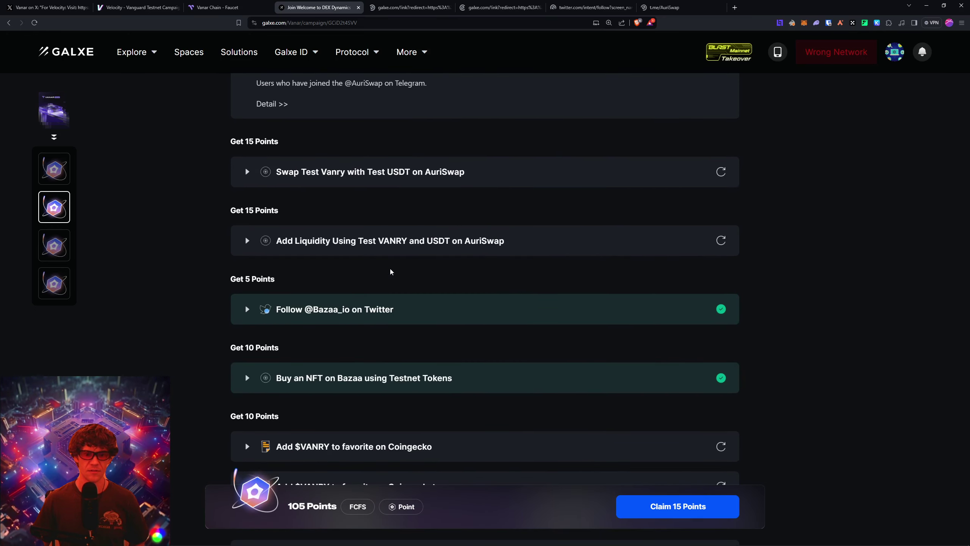
scroll(389, 269, down, 5)
scroll(402, 269, up, 7)
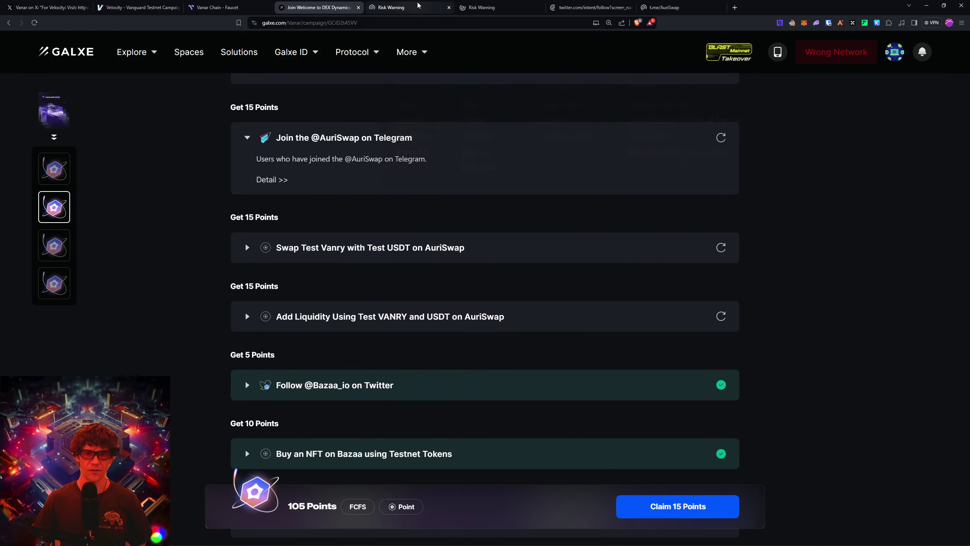
Step: Close the risk warning and AuriSwap Telegram tabs
click(449, 7)
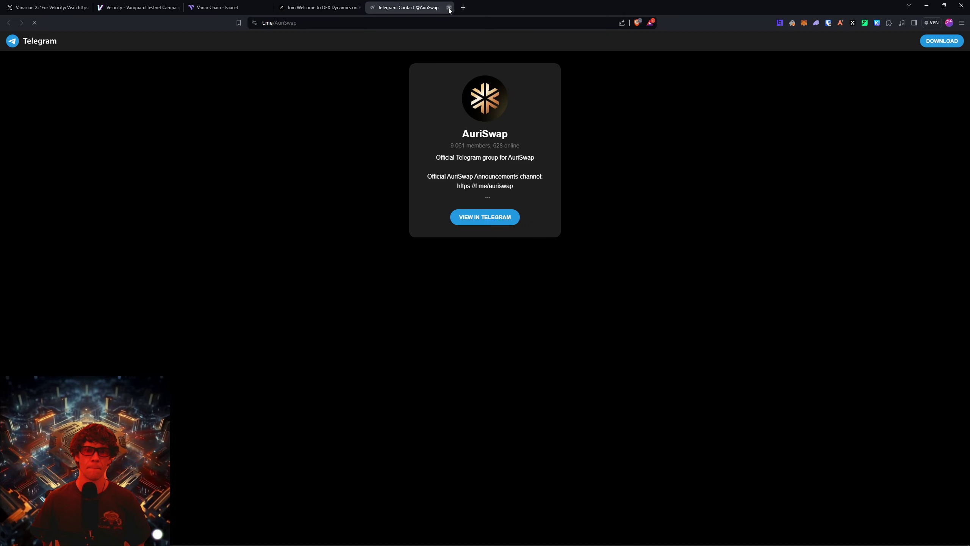
key(ctrl+w)
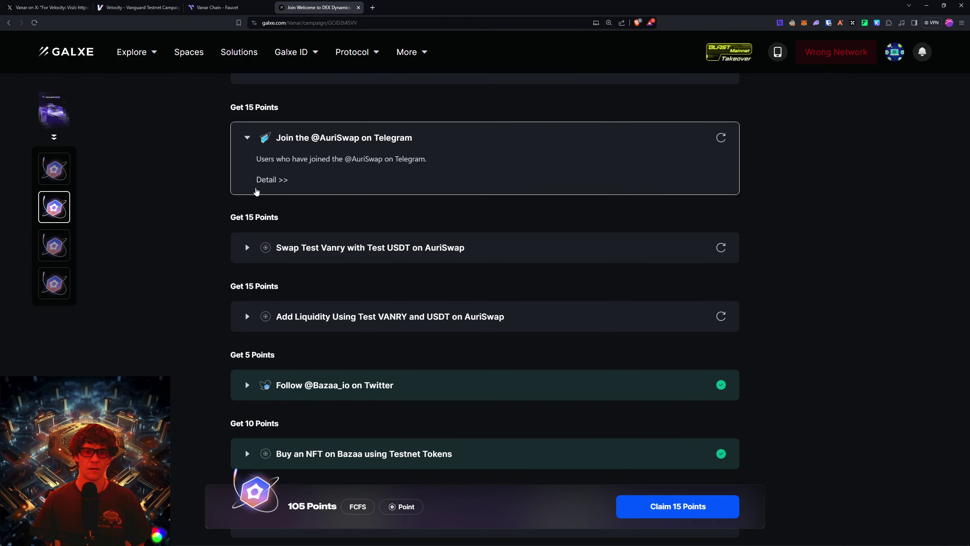
scroll(246, 229, up, 5)
scroll(250, 209, up, 5)
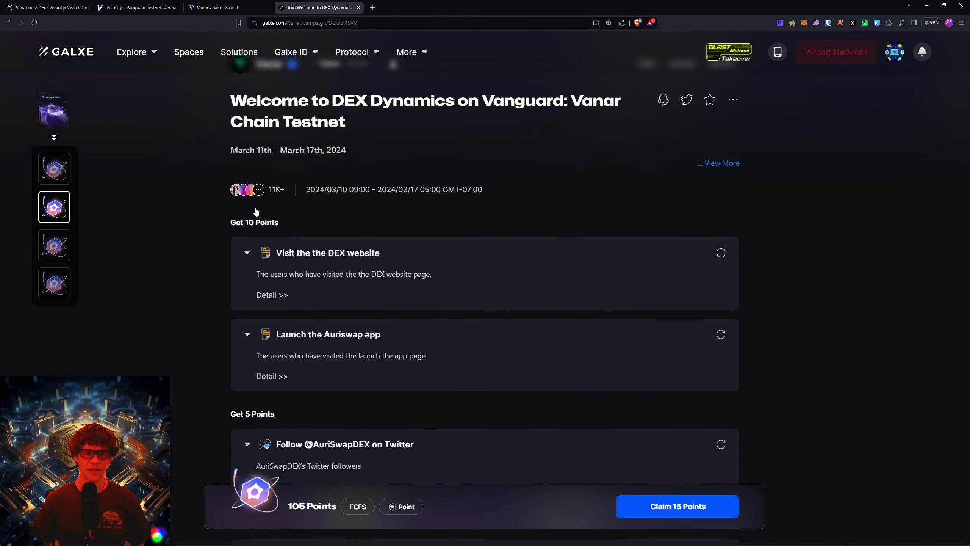
Step: Relaunch the AuriSwap app link, recheck the website task, and expand Swap Test Vanry with Test USDT
click(319, 335)
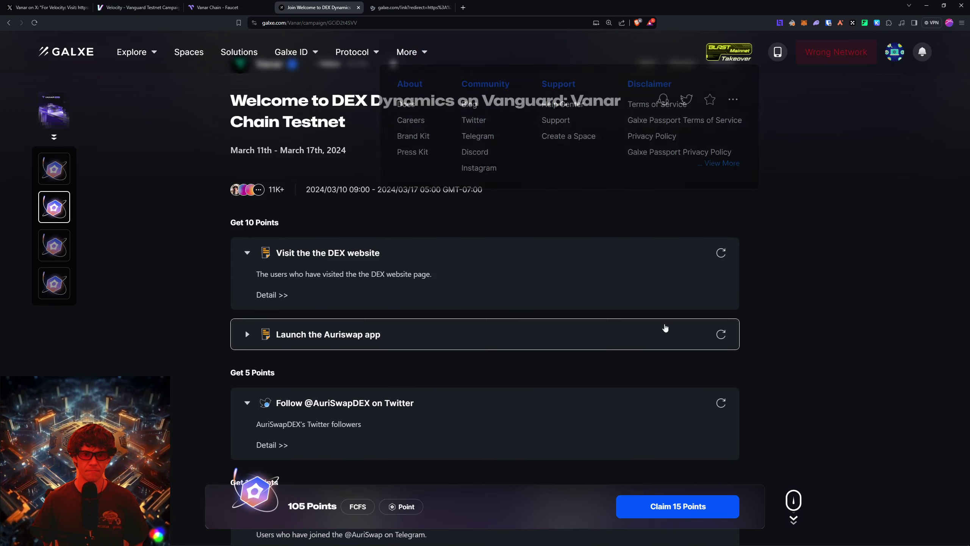
click(720, 255)
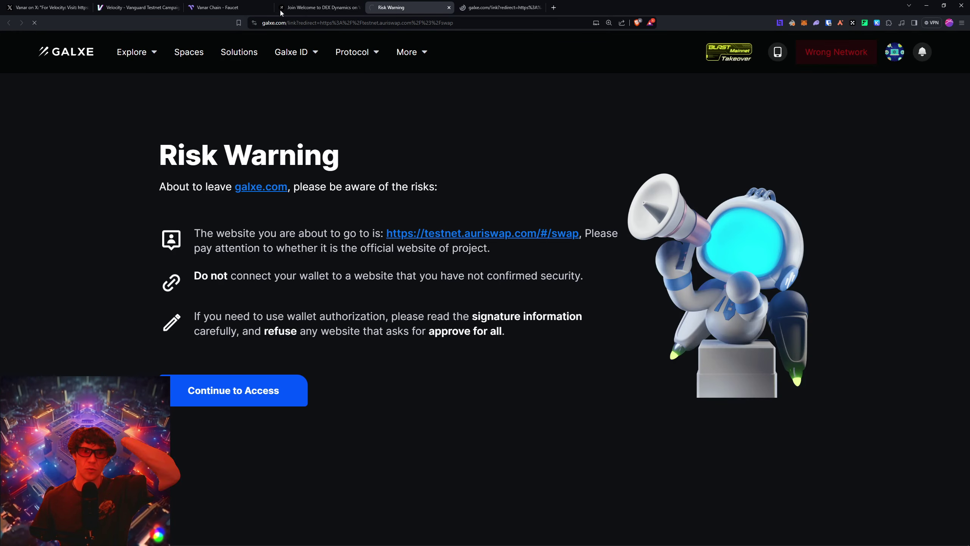
click(281, 11)
scroll(193, 211, down, 5)
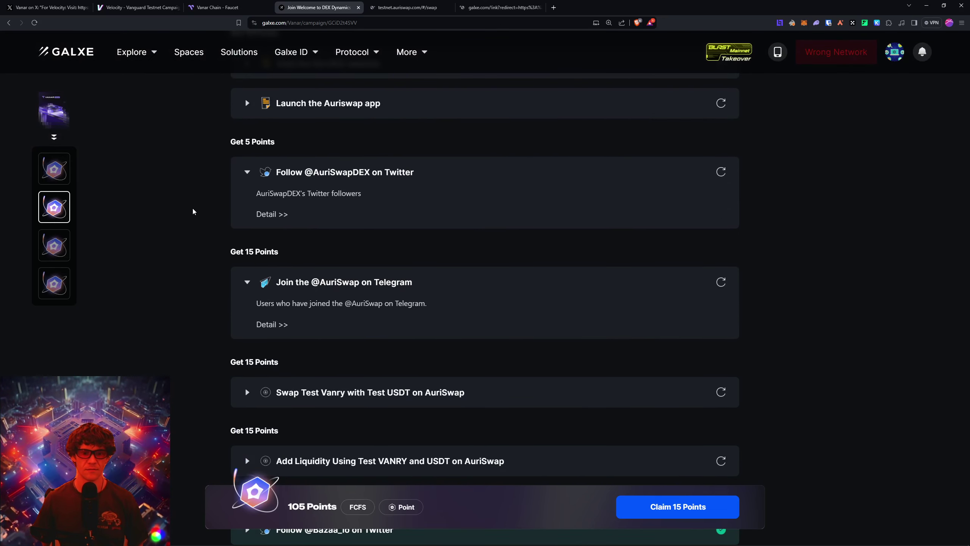
scroll(193, 212, down, 4)
click(248, 242)
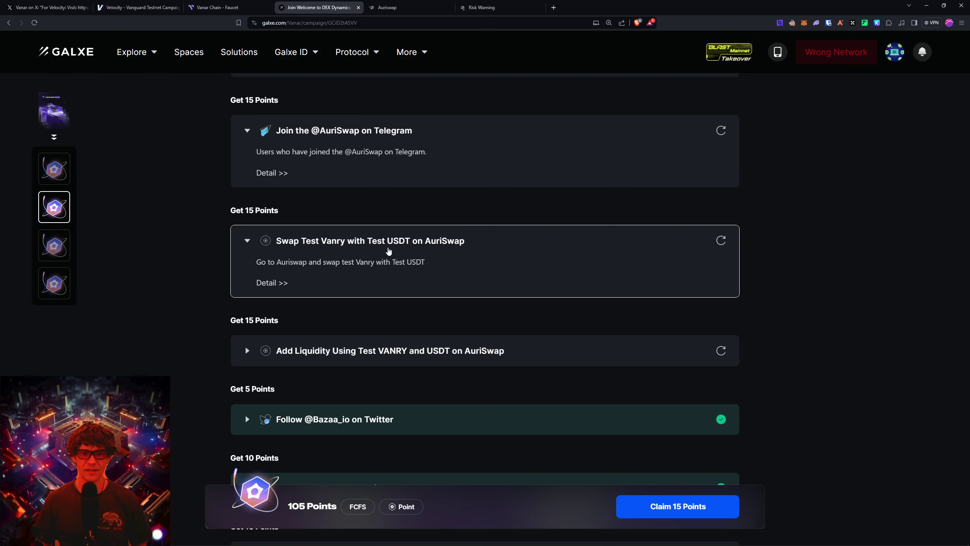
Step: Connect MetaMask Account 1 to Auriswap and pick VANRY (18.8732 balance) in the swap form
click(399, 4)
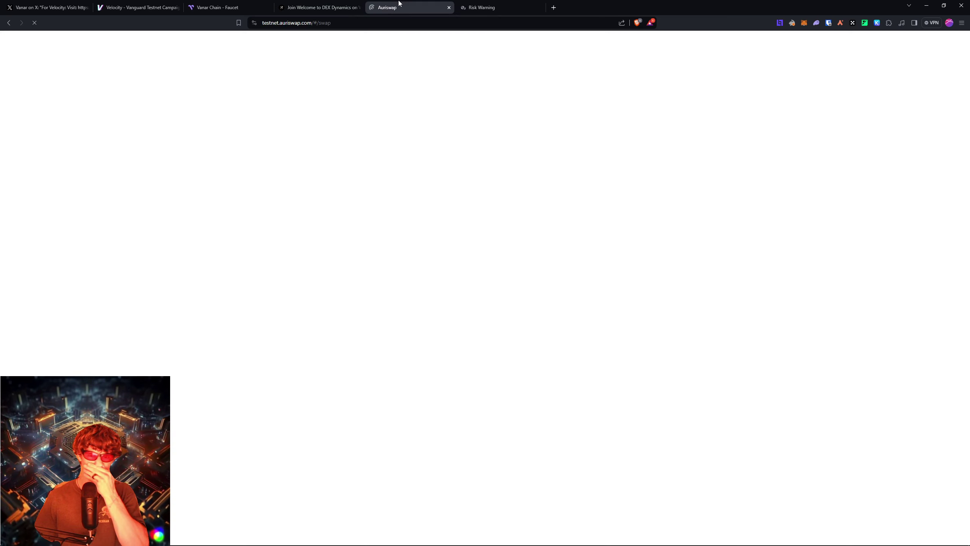
key(ctrl+Tab)
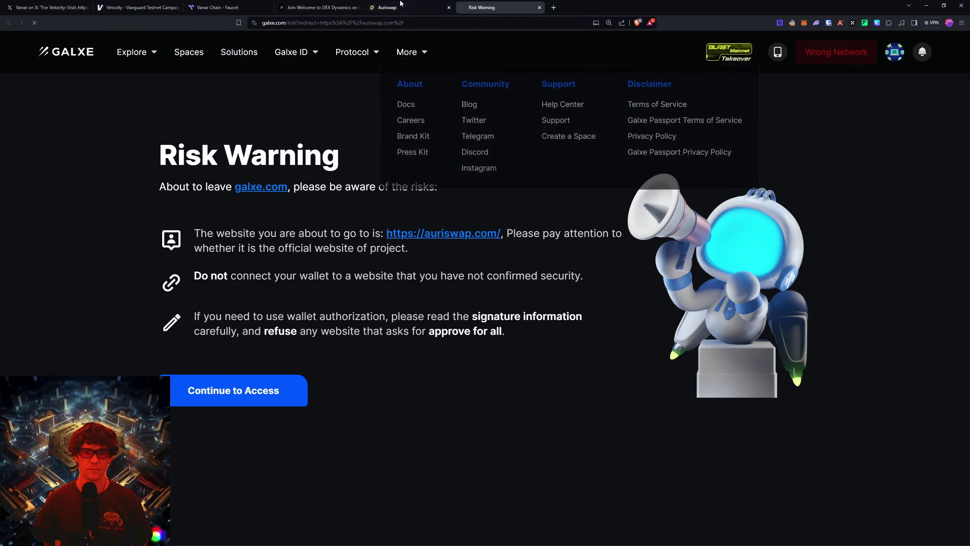
click(401, 5)
click(941, 42)
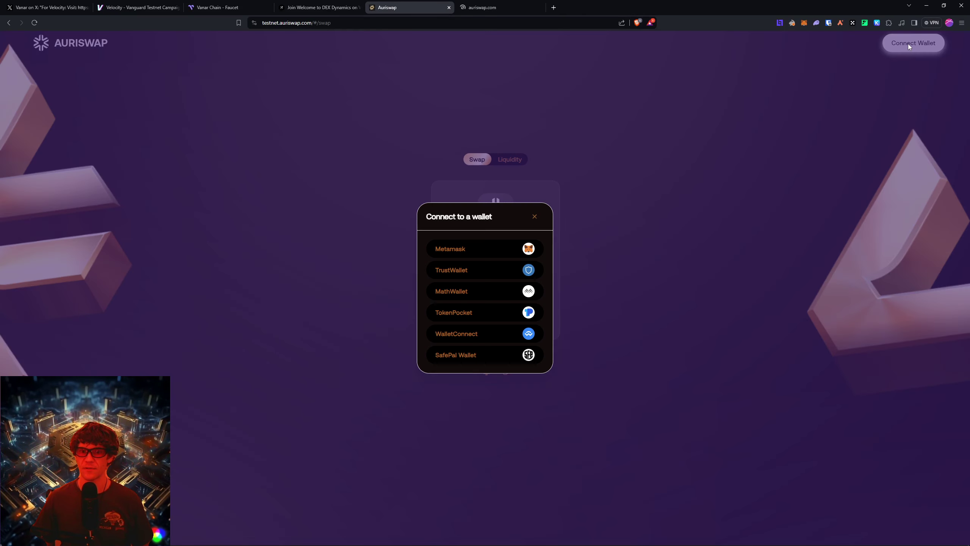
click(482, 246)
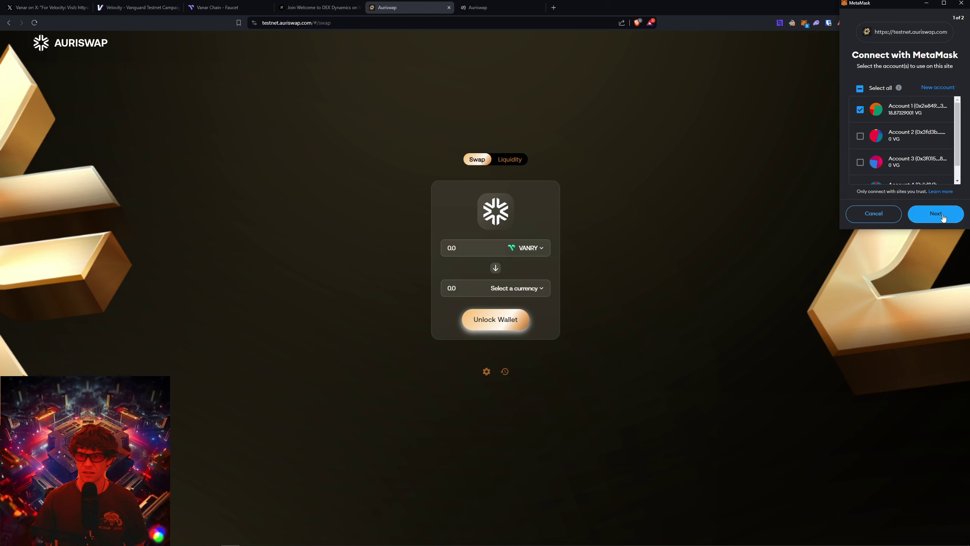
click(944, 218)
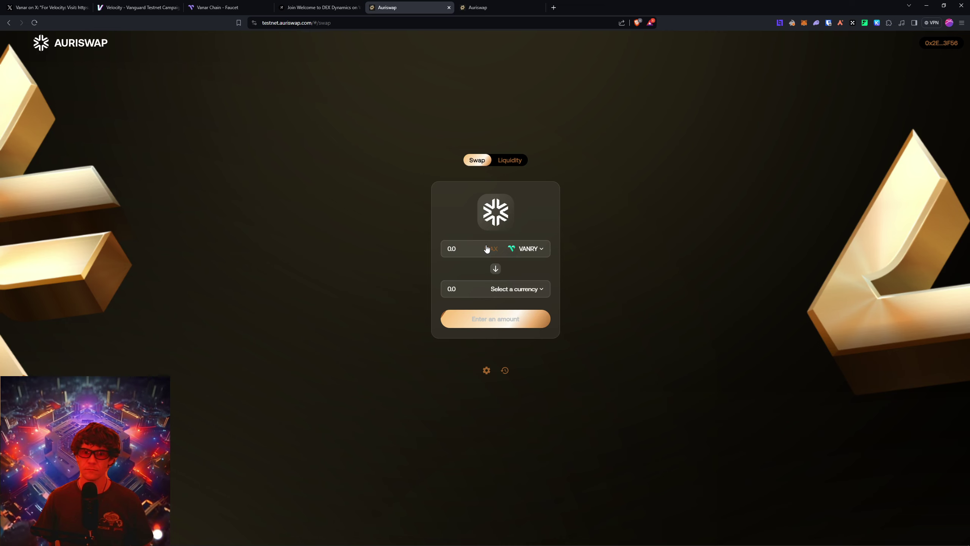
click(524, 288)
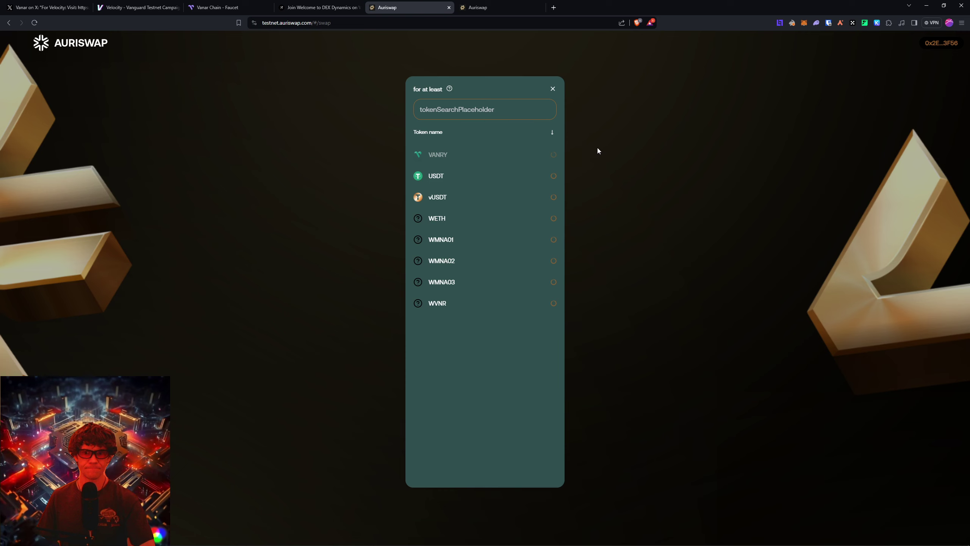
click(542, 156)
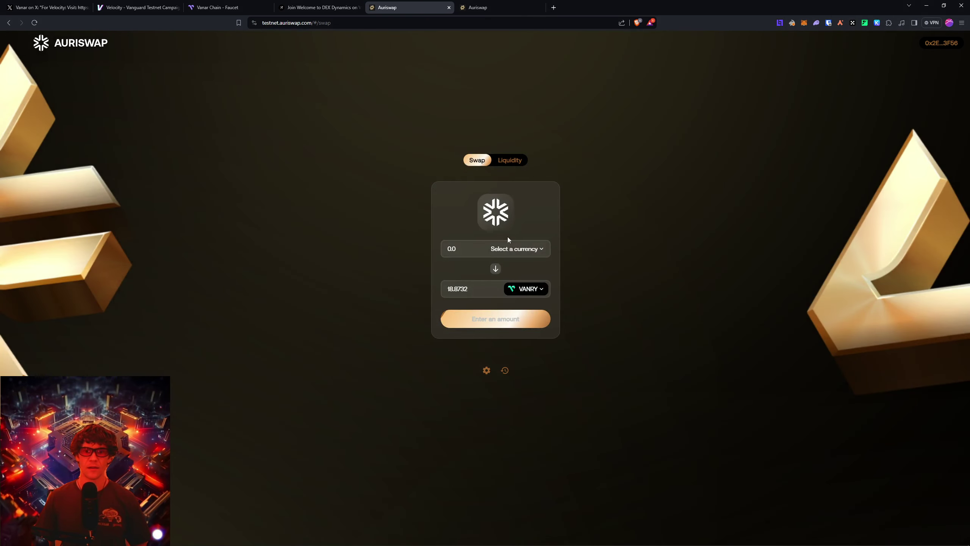
Step: Back in Galxe, expand the Add Liquidity task to read its instructions
click(361, 6)
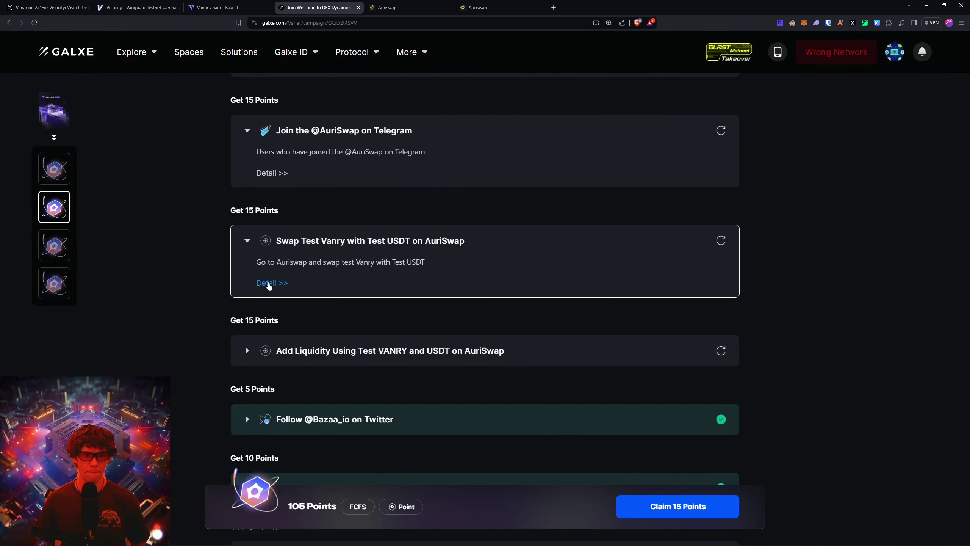
click(246, 350)
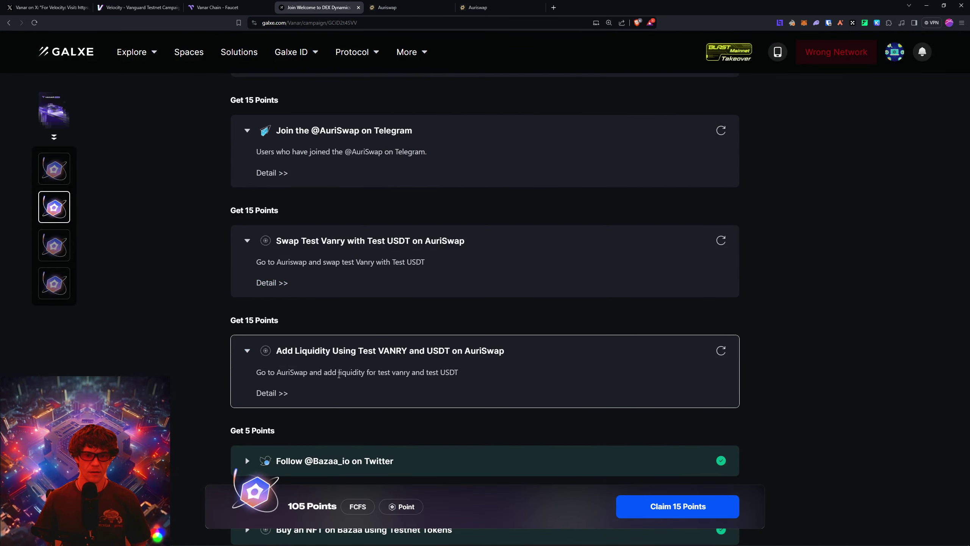
scroll(339, 375, up, 6)
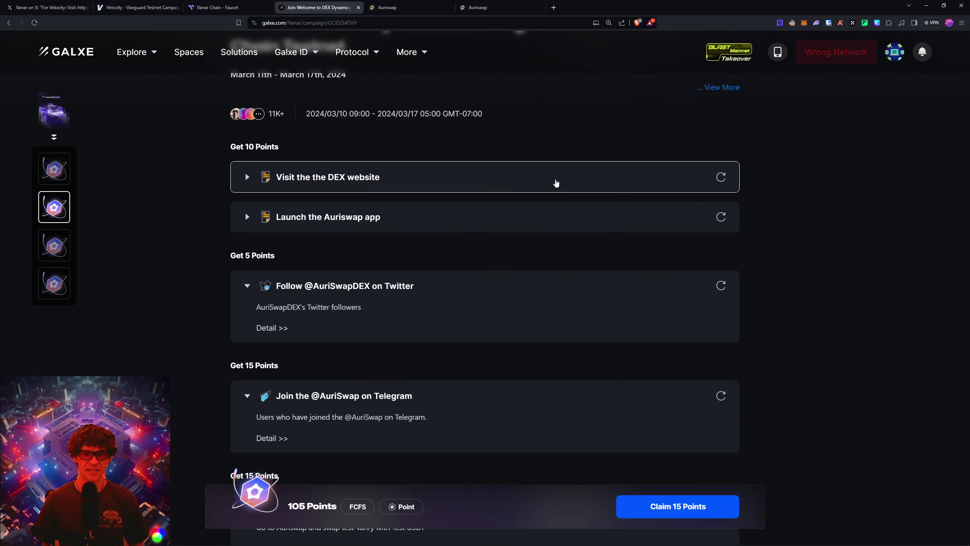
scroll(555, 184, up, 3)
Step: Read the full campaign description covering VANRY-to-vUSDT swaps, liquidity provision and Bazaa NFTs
click(726, 201)
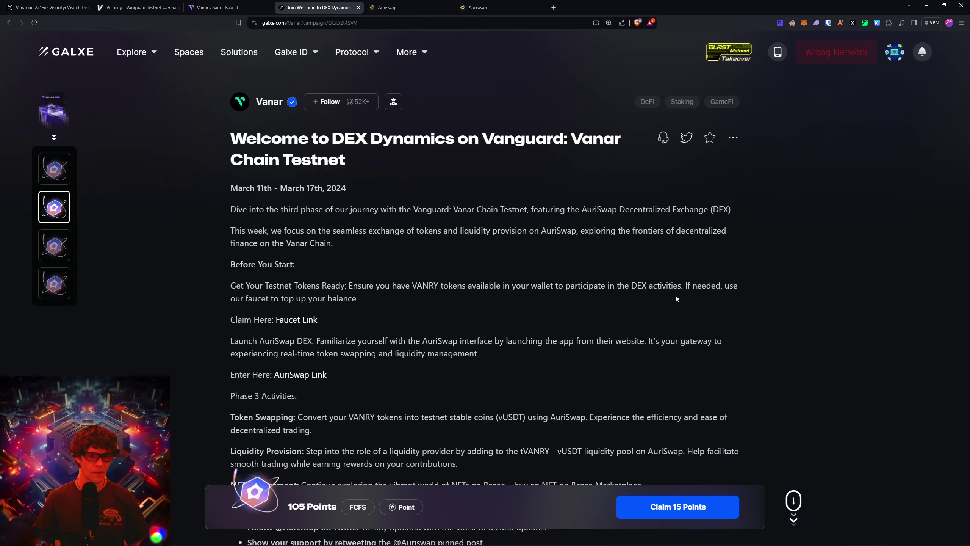
scroll(670, 297, down, 2)
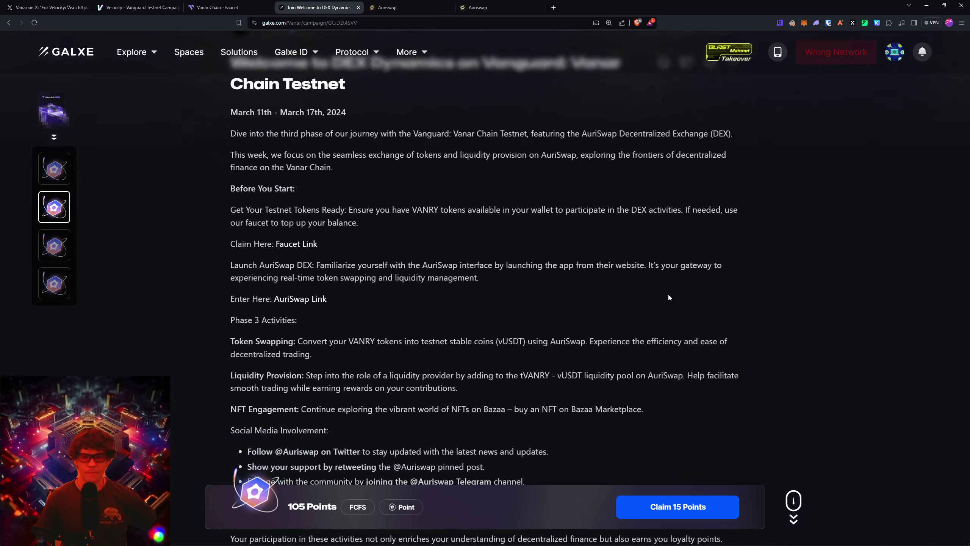
scroll(821, 261, down, 2)
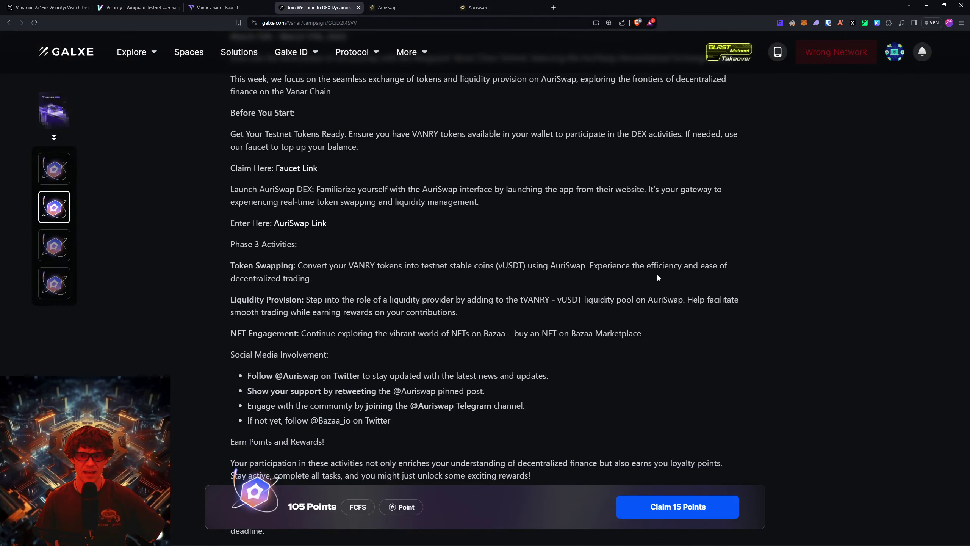
scroll(749, 268, down, 4)
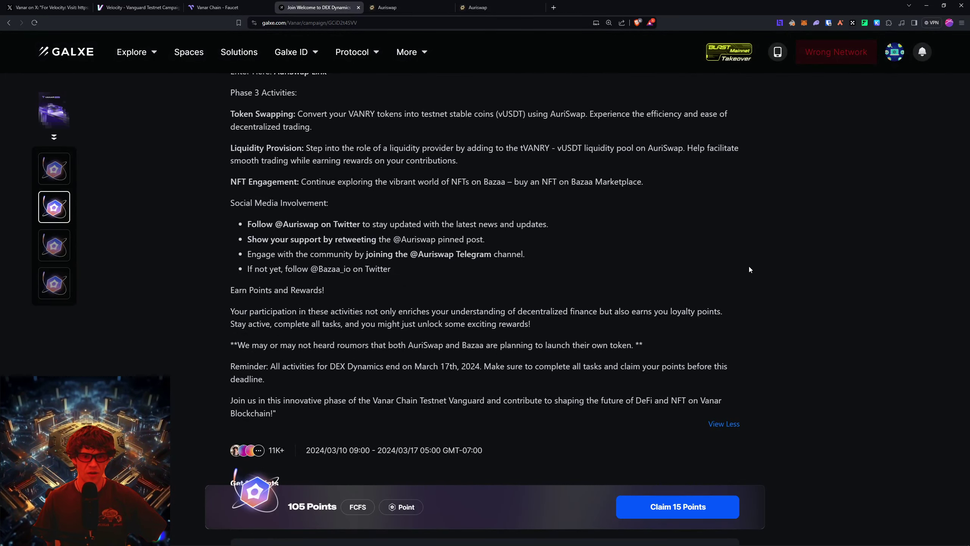
scroll(749, 269, up, 5)
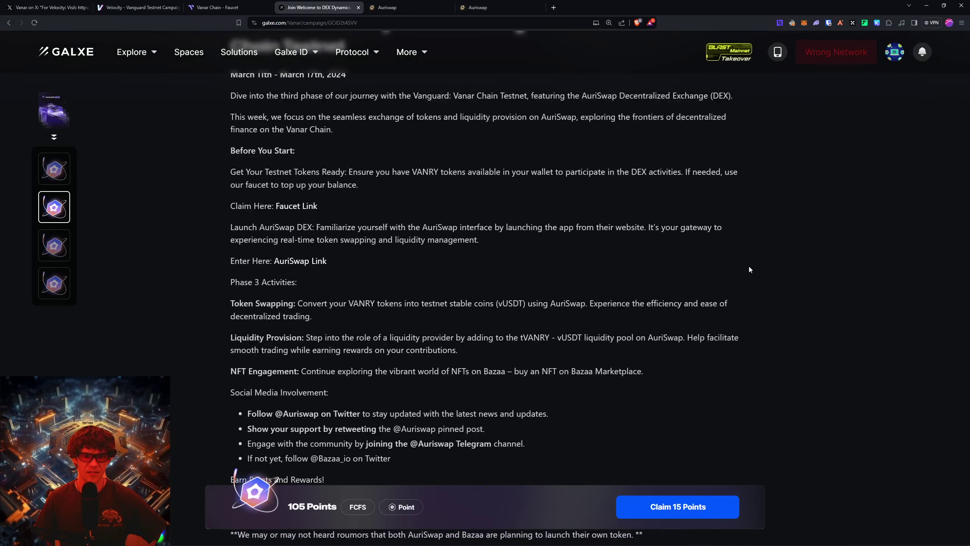
scroll(748, 270, up, 3)
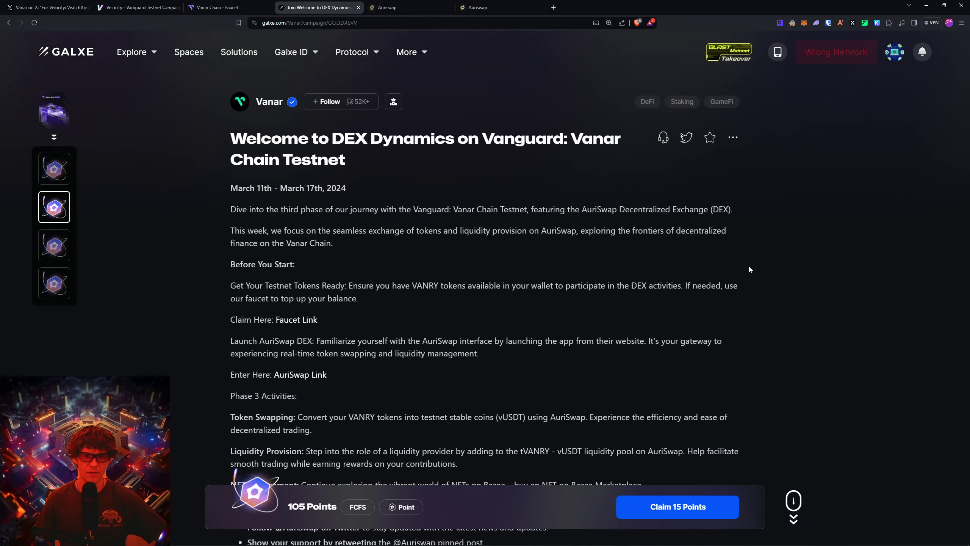
Step: Check Velocity's Phase 3 list showing faucet and Bazaa tasks done, then go to Auriswap
click(134, 7)
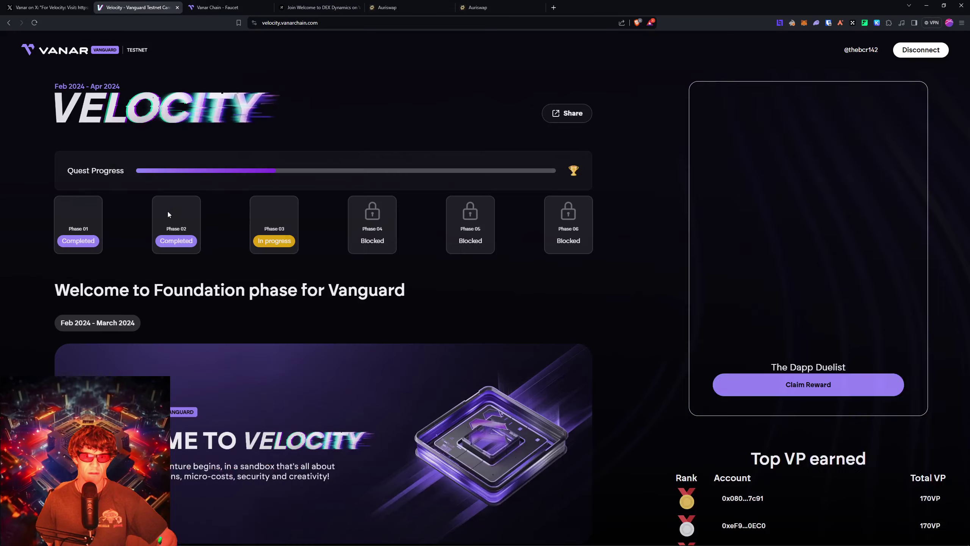
scroll(216, 197, down, 8)
scroll(276, 172, down, 4)
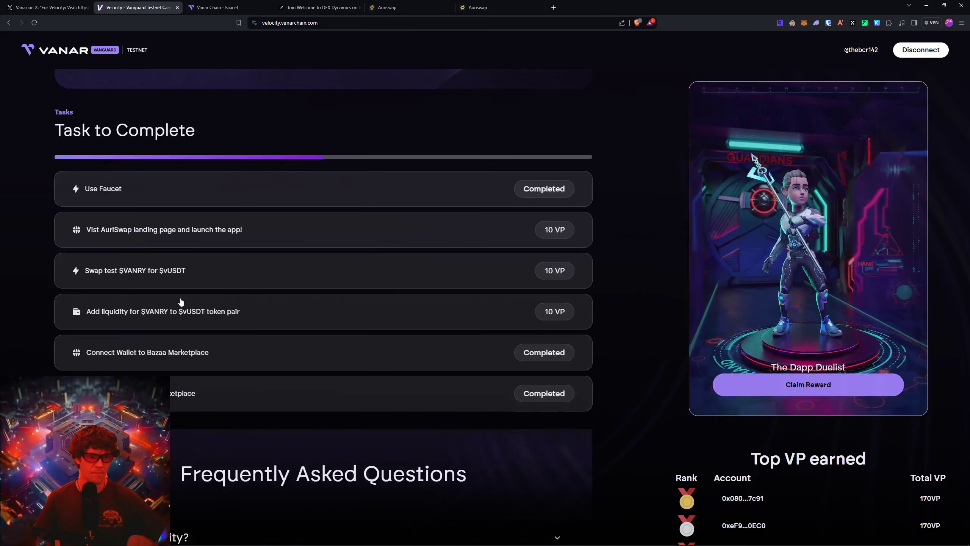
scroll(244, 278, up, 2)
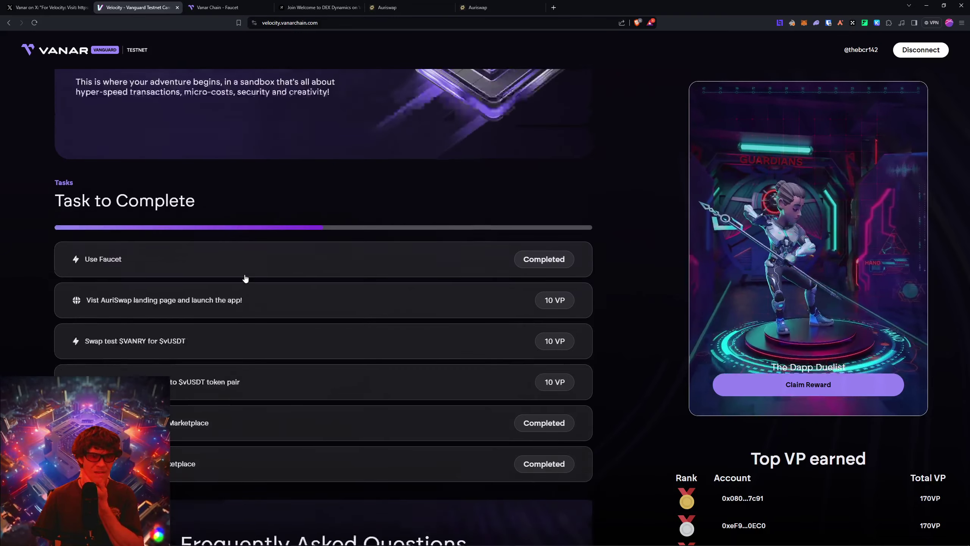
scroll(245, 278, up, 4)
scroll(242, 268, up, 4)
scroll(241, 261, up, 2)
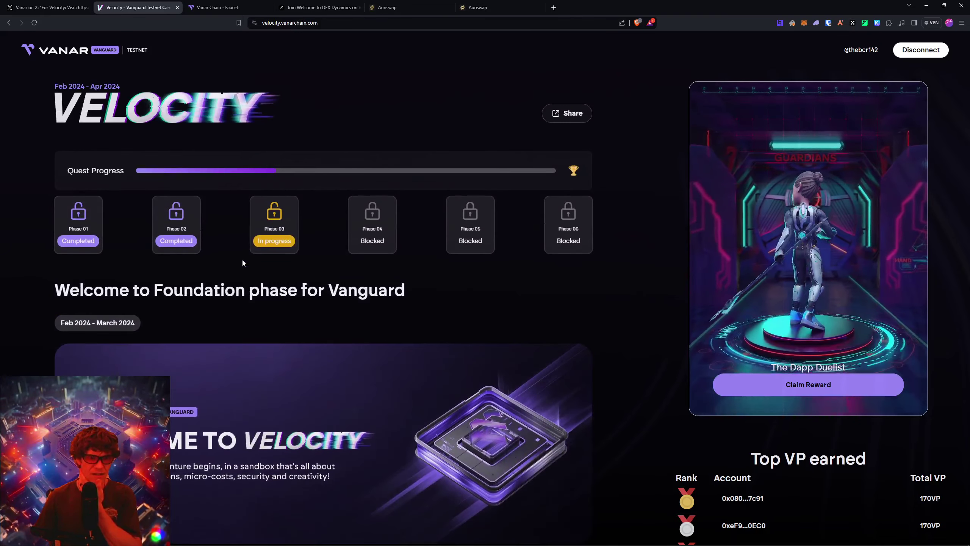
scroll(242, 261, down, 10)
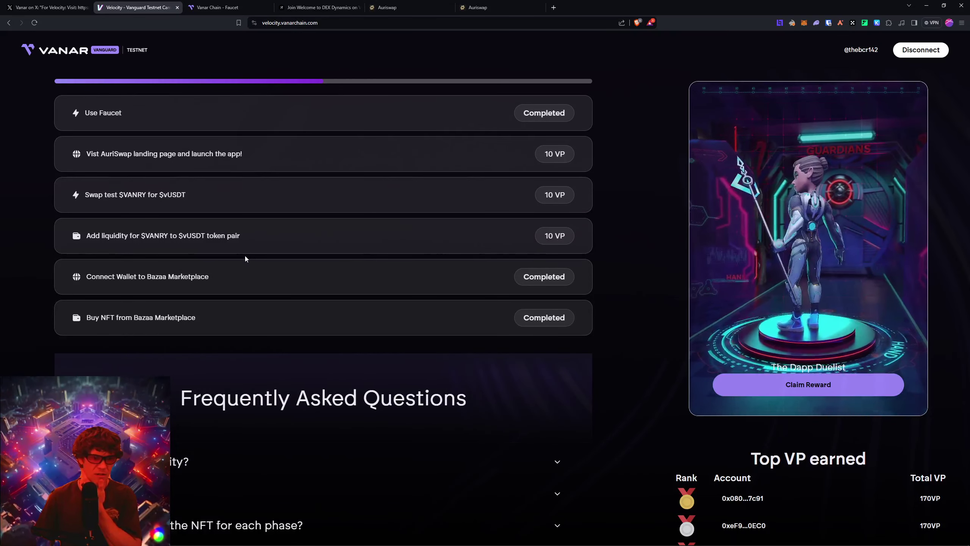
scroll(245, 259, up, 5)
click(386, 7)
Step: Close the extra Auriswap landing tab and set the swap to sell VANRY for USDT
click(535, 12)
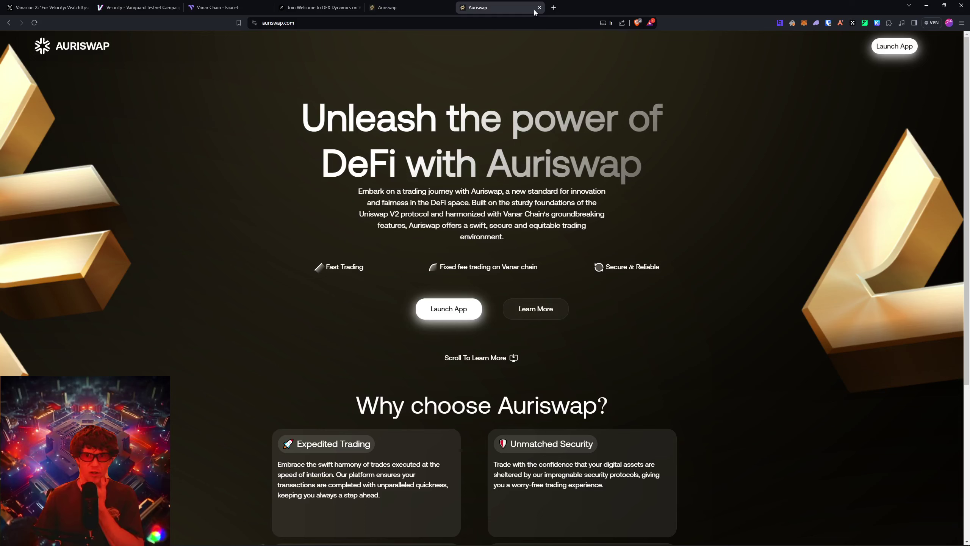
click(539, 7)
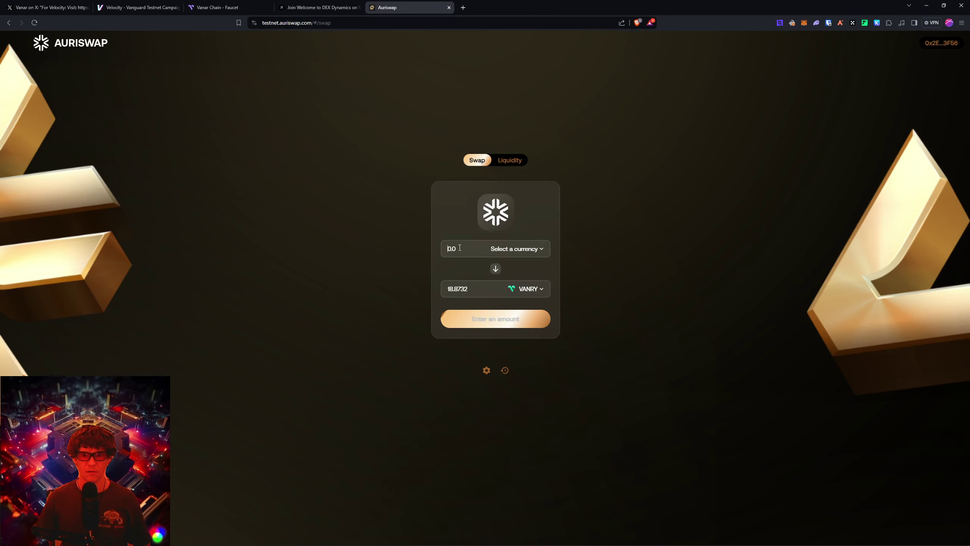
click(499, 271)
click(522, 296)
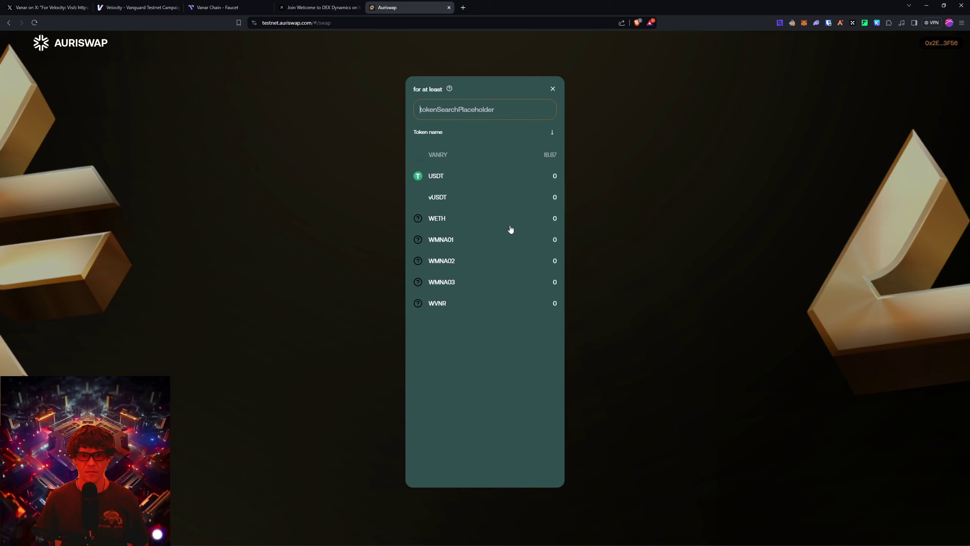
click(444, 175)
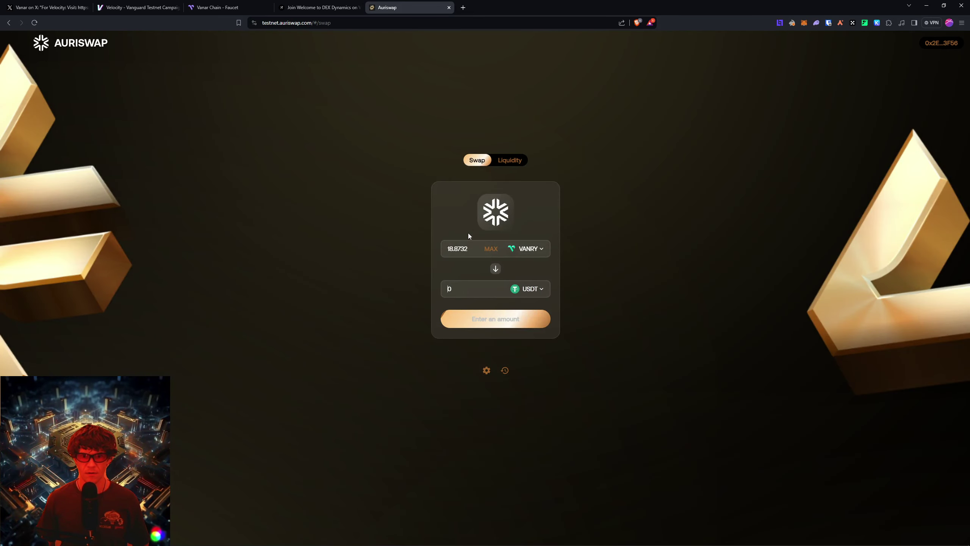
Step: Try a few VANRY amounts, fill the full balance, and reopen the receive-token list
double_click(466, 253)
text(1)
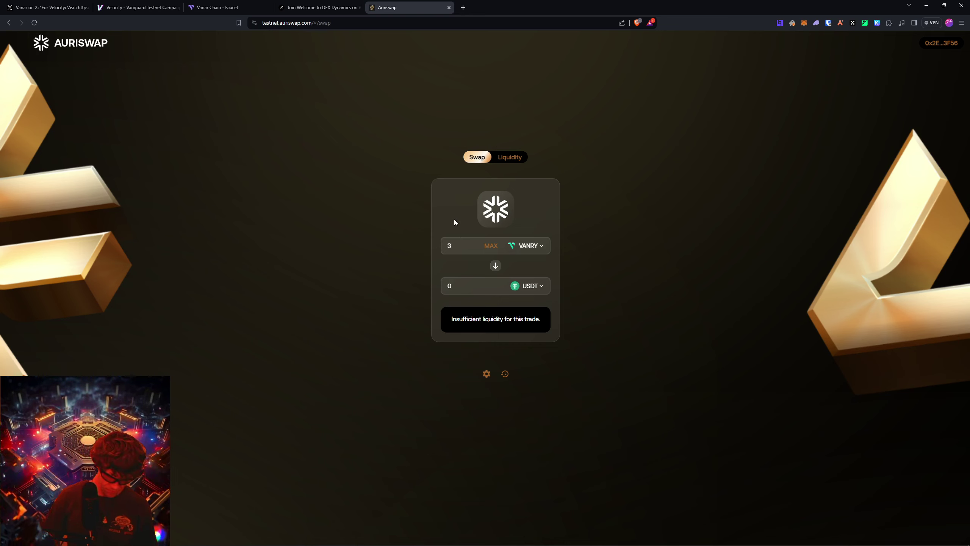
key(BackSpace)
text(6)
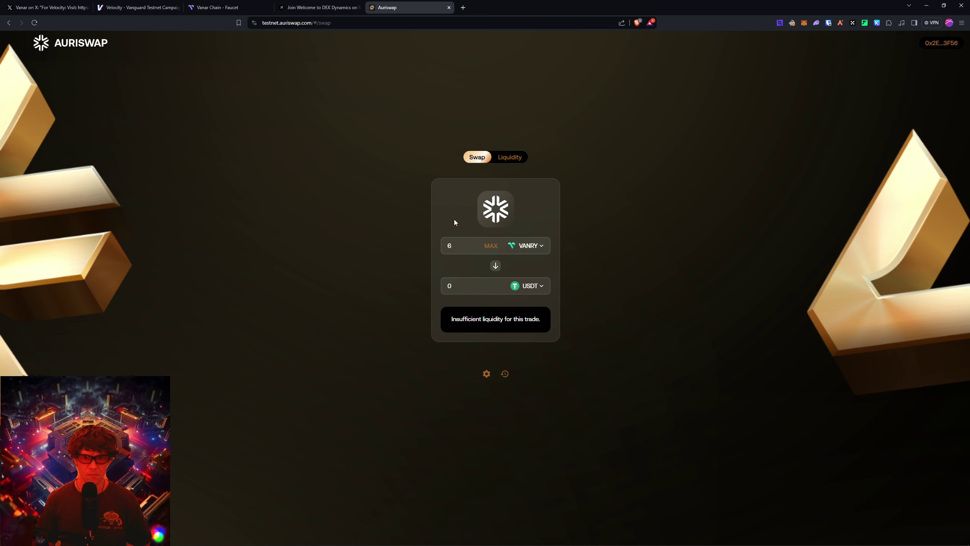
key(ctrl+z)
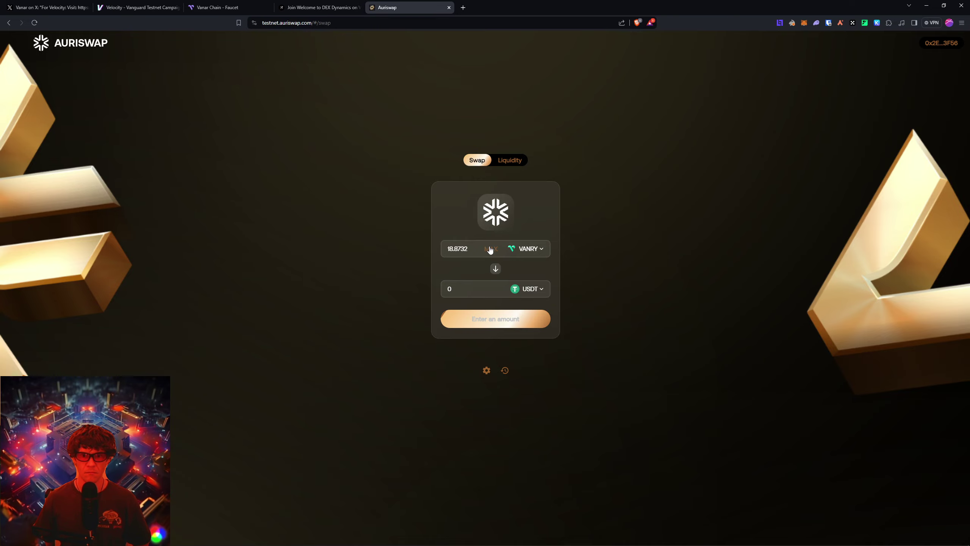
click(490, 248)
click(535, 286)
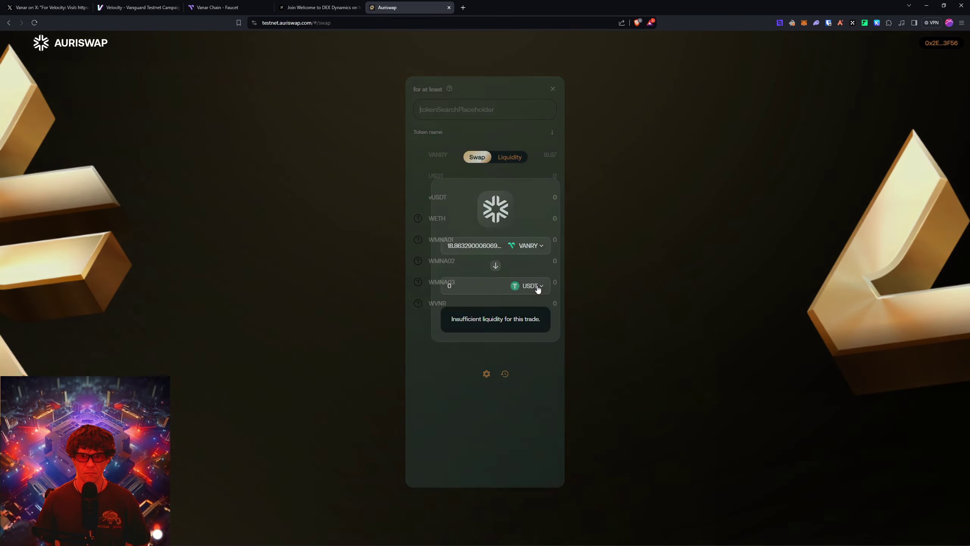
Step: Review the Galxe DEX Dynamics campaign task list
click(319, 7)
scroll(430, 157, down, 5)
scroll(428, 155, down, 5)
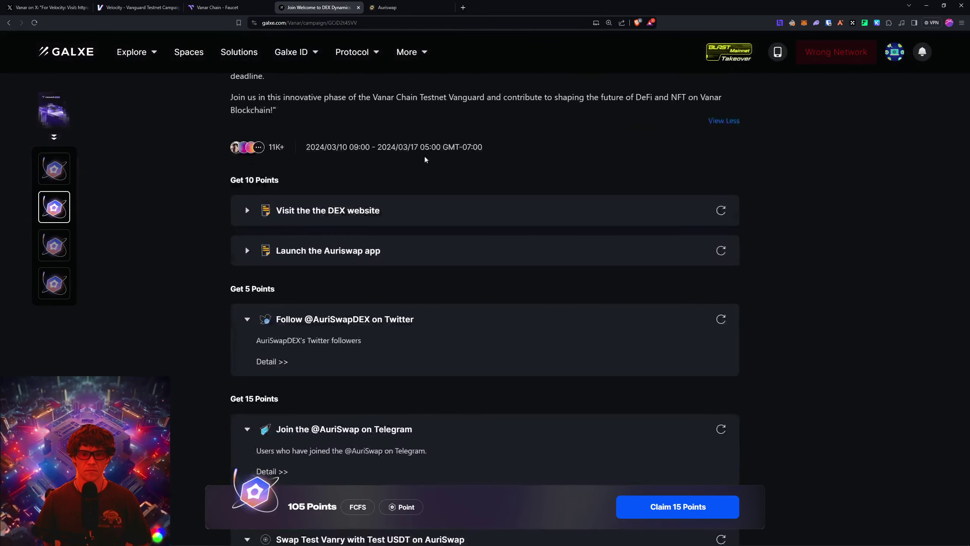
scroll(424, 154, down, 2)
scroll(424, 156, up, 2)
scroll(426, 159, down, 5)
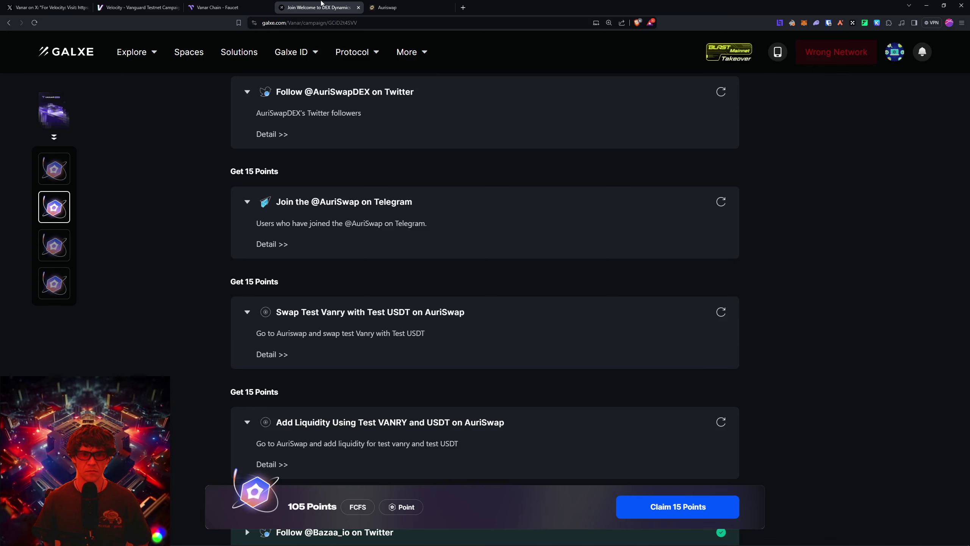
Step: Select vUSDT as the token to receive and clear the VANRY amount
click(415, 4)
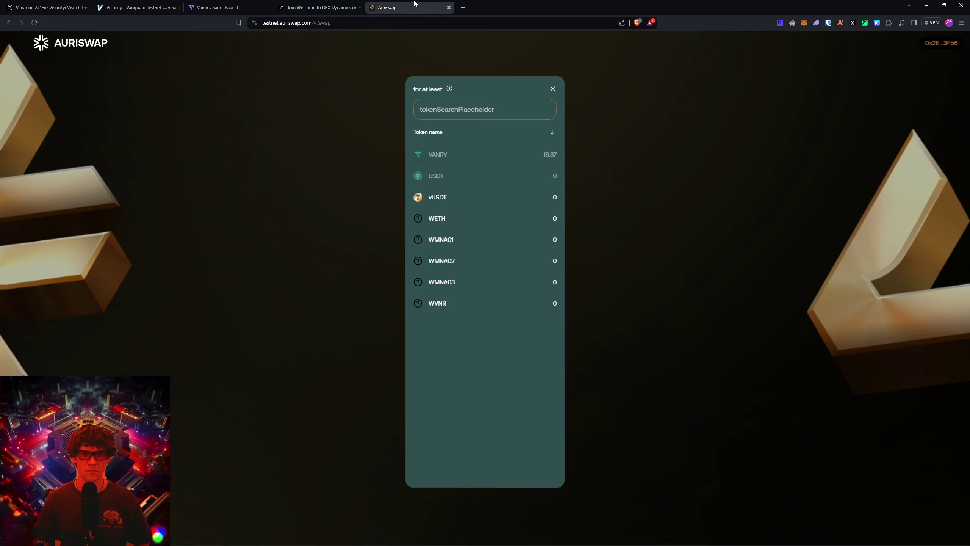
click(442, 199)
double_click(478, 224)
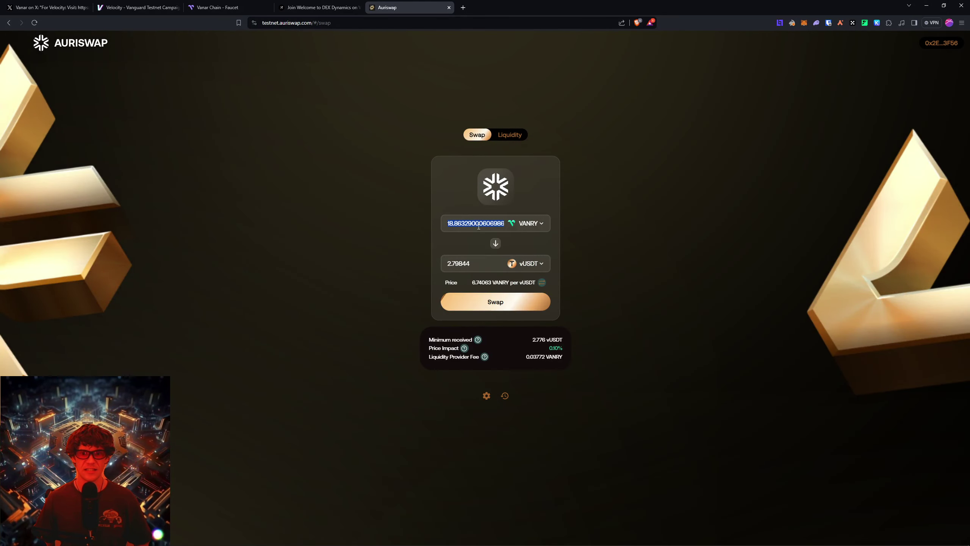
text(5)
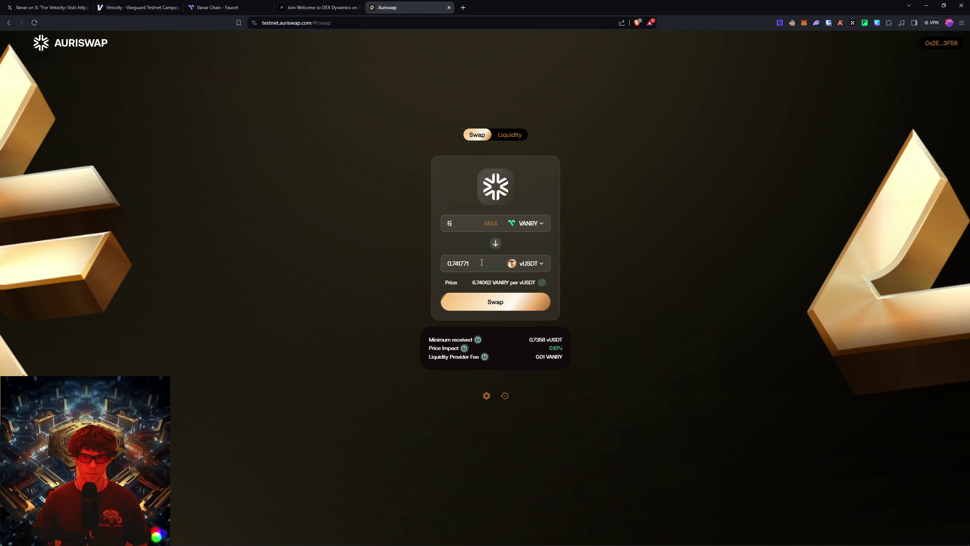
key(BackSpace)
Step: Swap 3 VANRY for about 0.445 vUSDT, approving it in MetaMask
text(3)
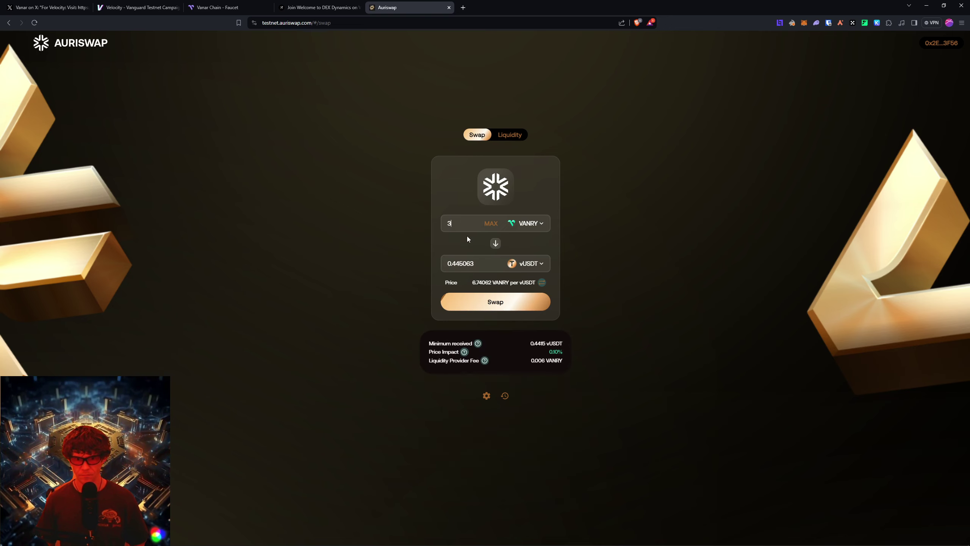
click(496, 302)
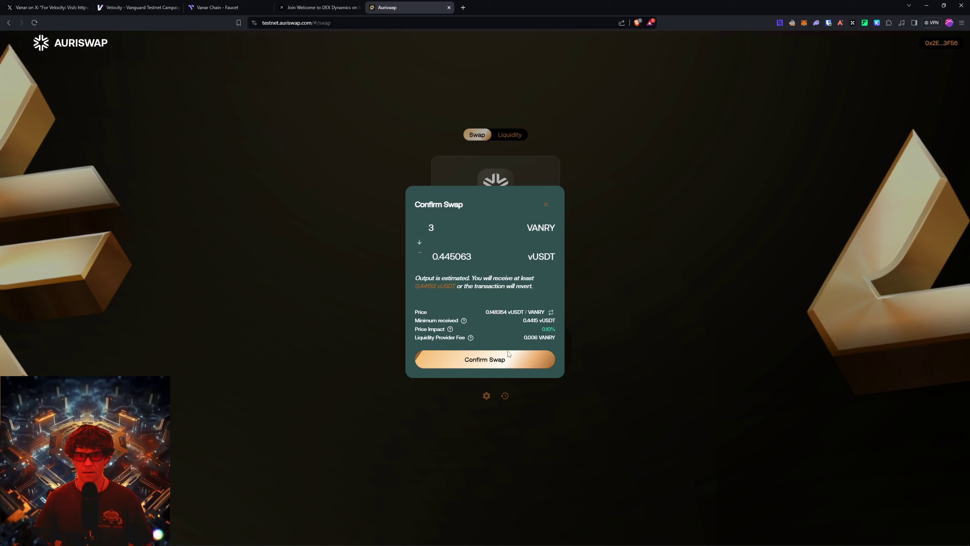
click(506, 360)
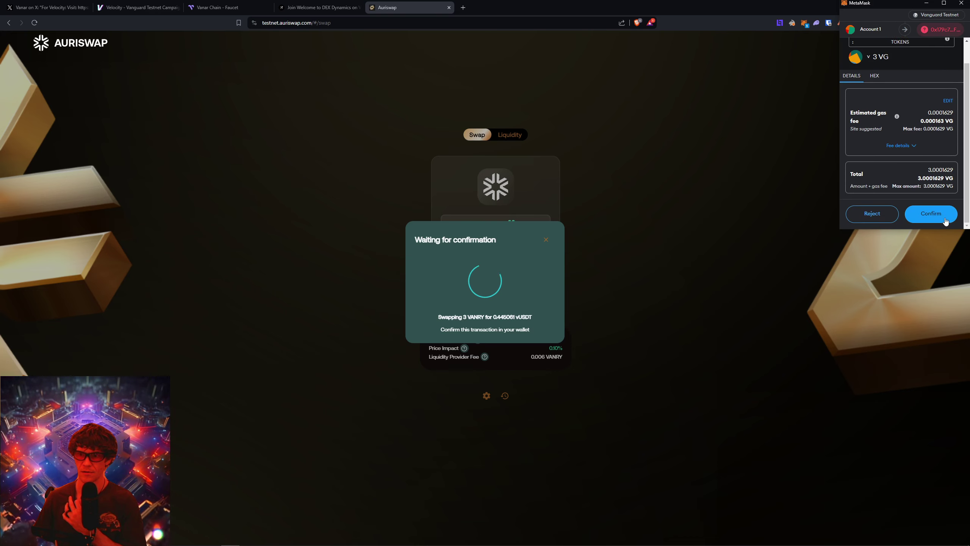
click(946, 216)
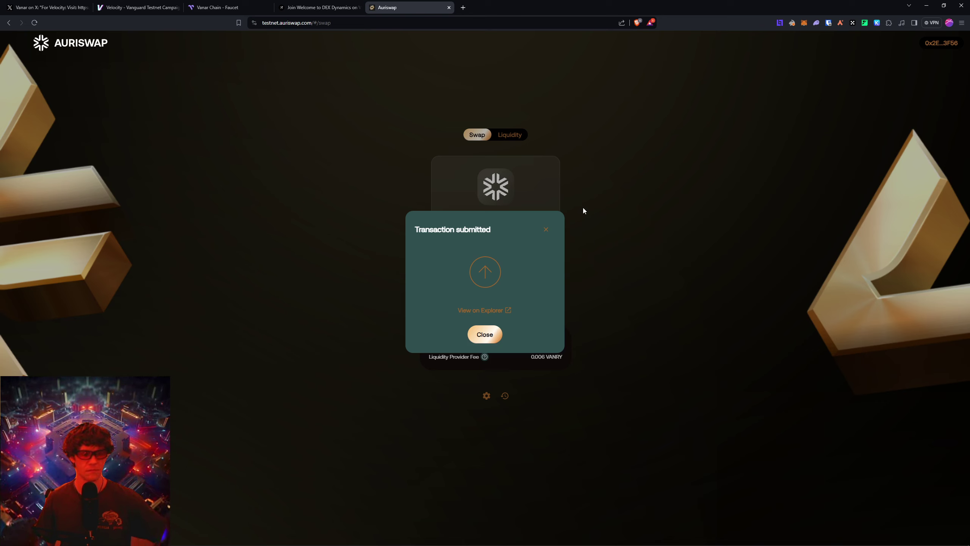
click(491, 335)
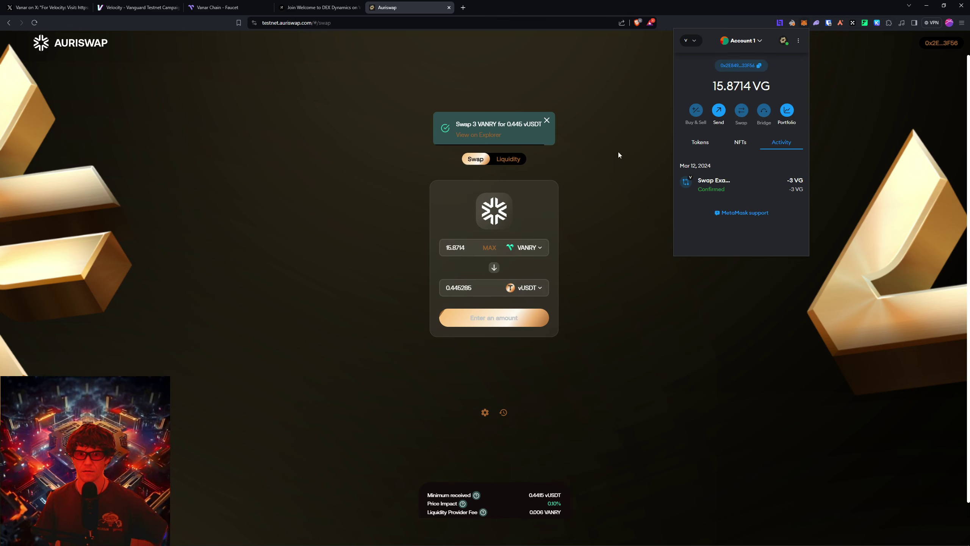
click(578, 130)
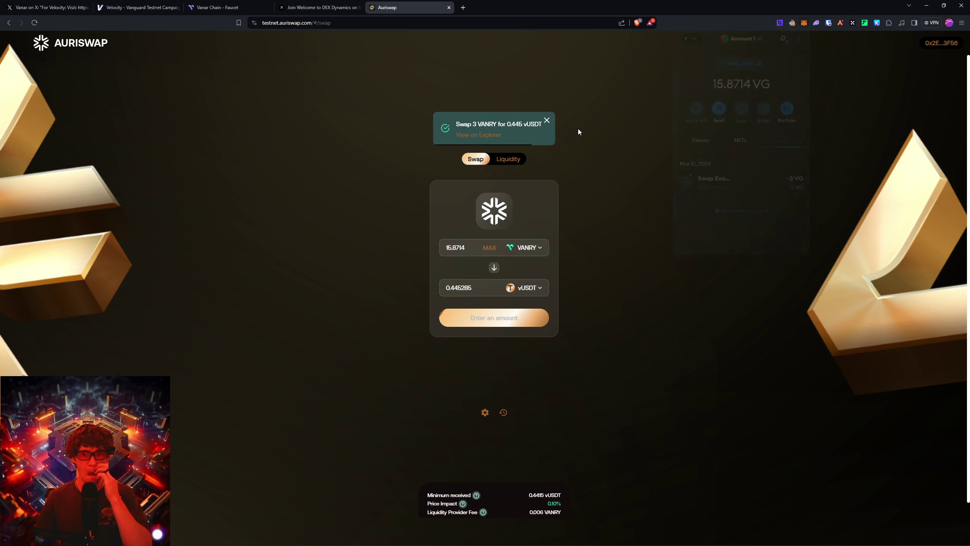
Step: Start an Add Liquidity form pairing VANRY with vUSDT, then check Galxe
click(508, 159)
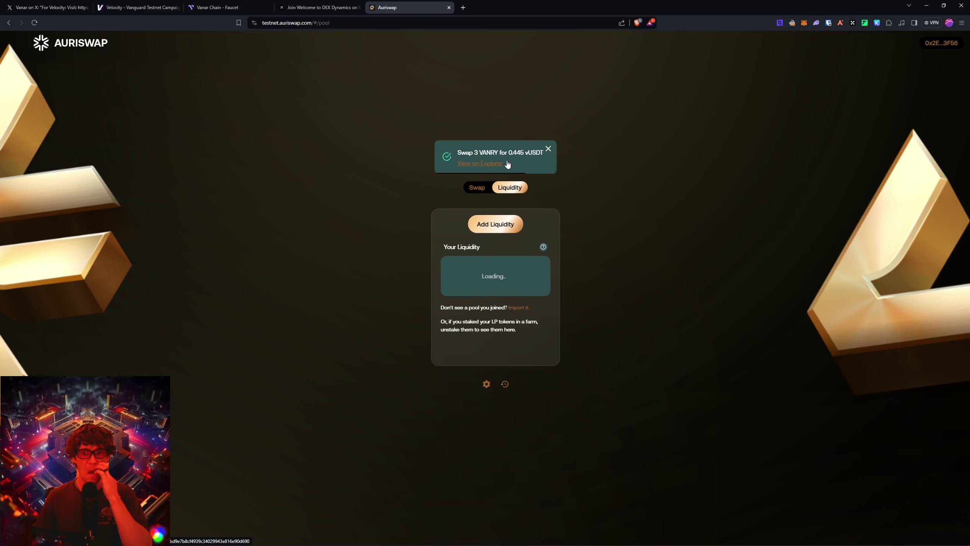
click(508, 223)
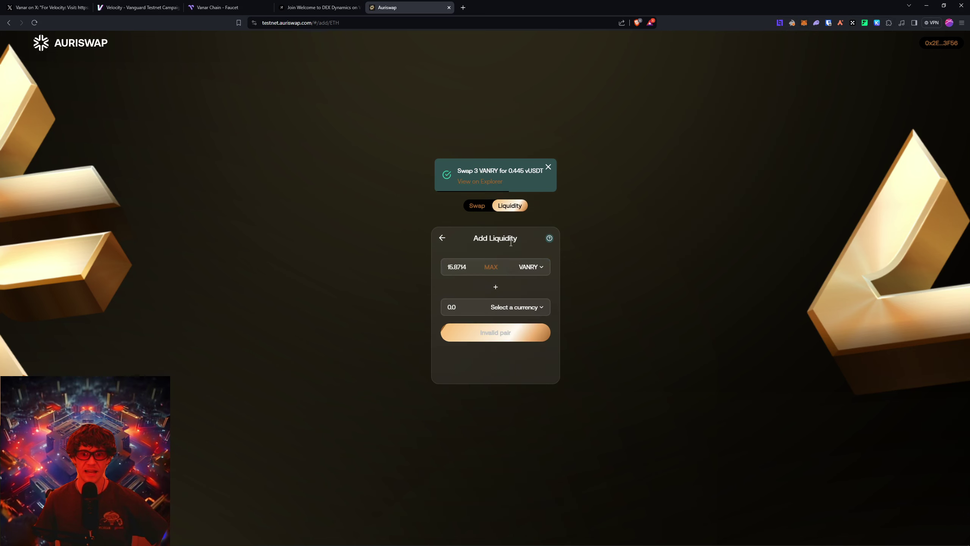
click(509, 308)
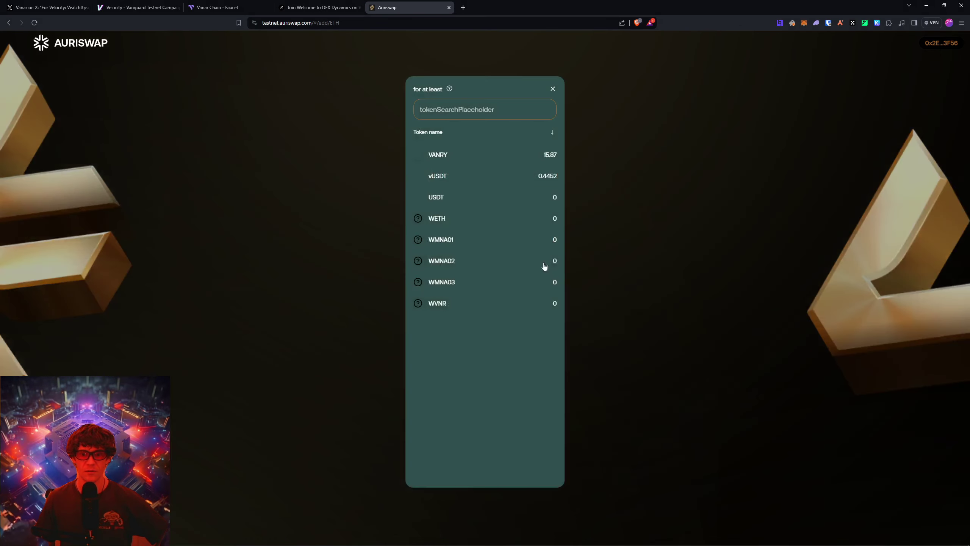
click(444, 177)
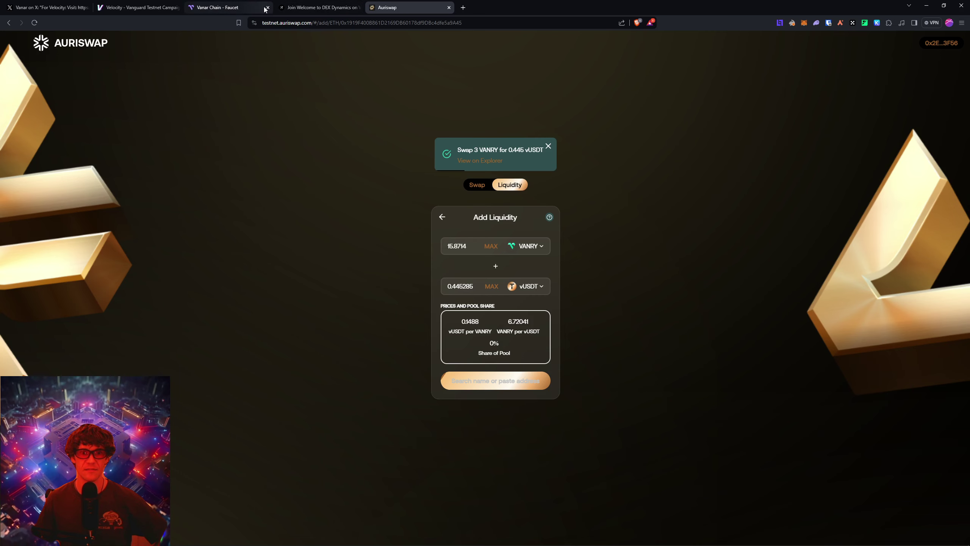
click(305, 8)
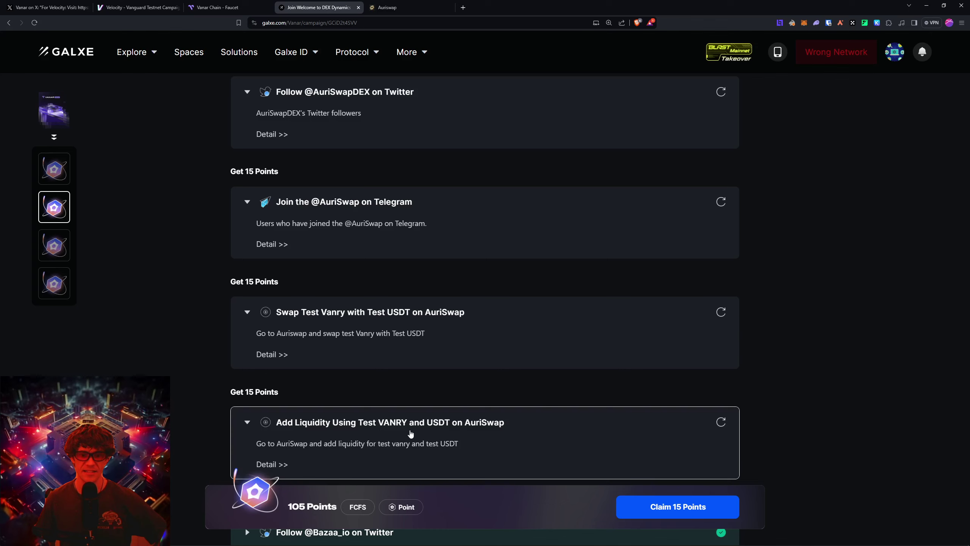
Step: Verify the Galxe Swap Test Vanry task, lifting claimable points to 40, then return to Auriswap
scroll(410, 433, down, 2)
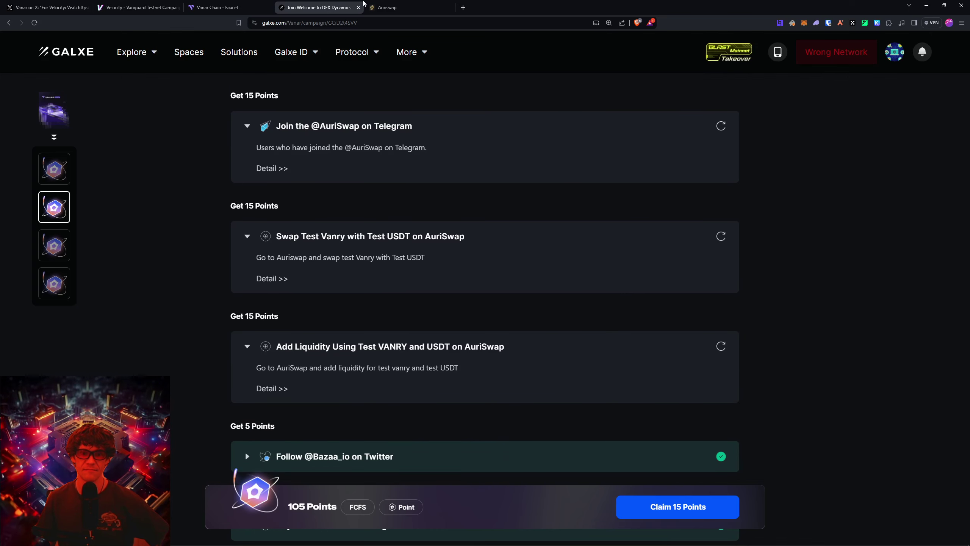
click(397, 7)
click(317, 8)
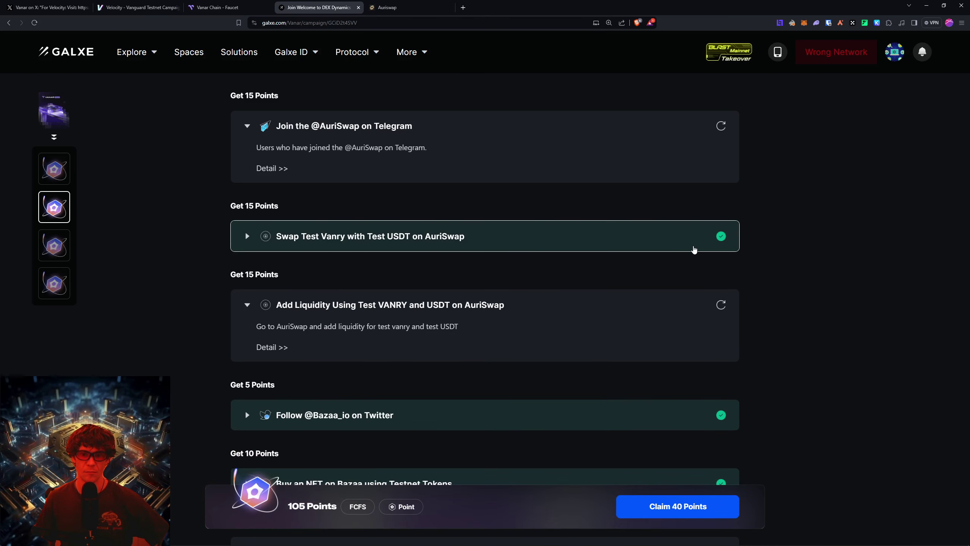
click(387, 7)
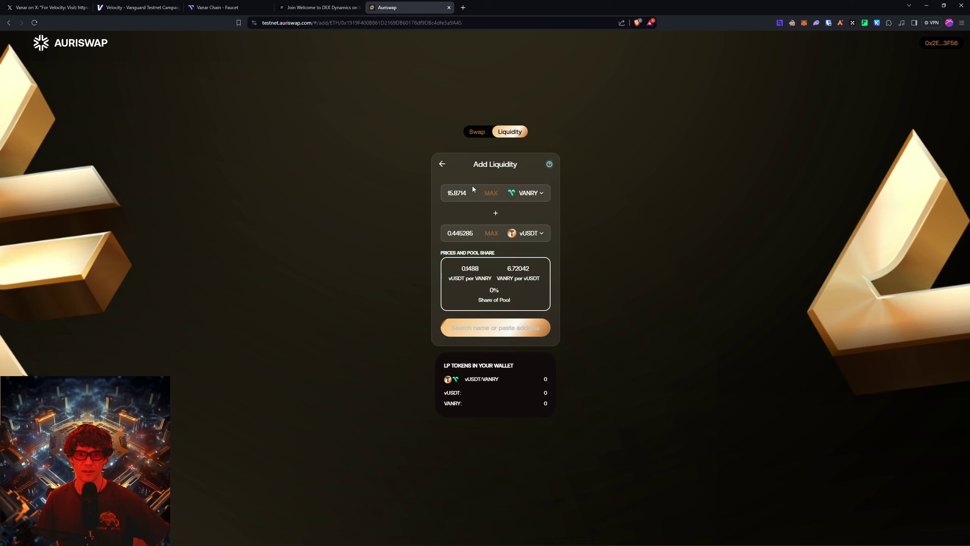
Step: Fill the pool with 2.9925 VANRY and 0.445285 vUSDT and approve vUSDT spending in MetaMask
click(492, 233)
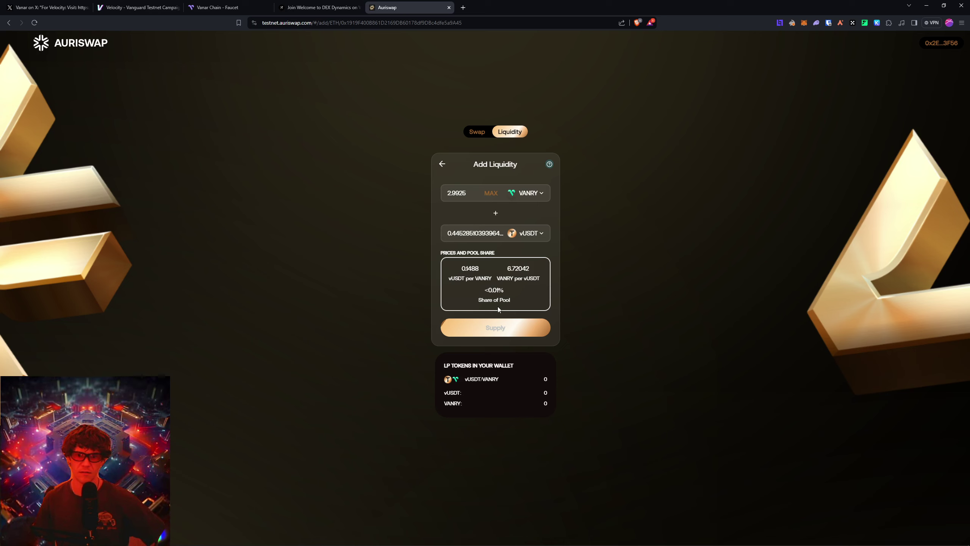
click(492, 329)
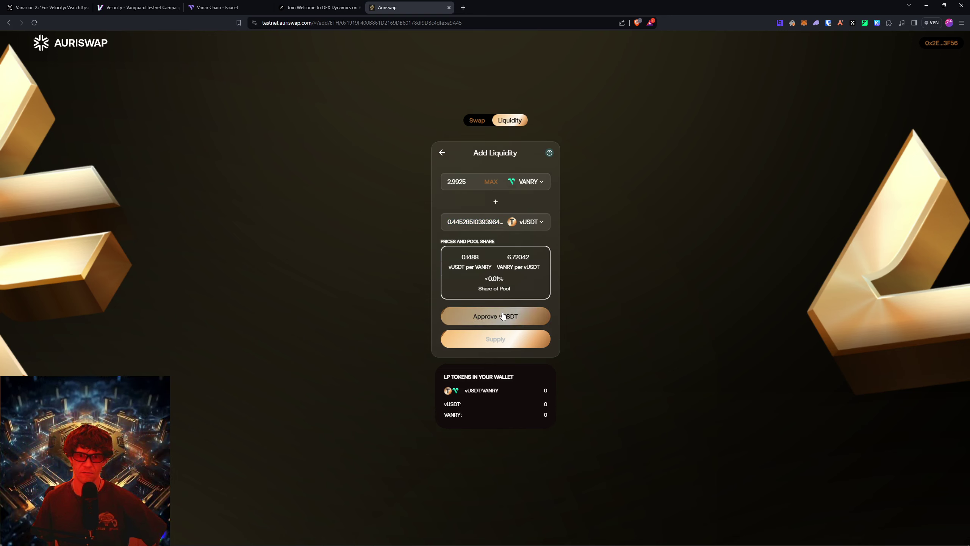
click(503, 315)
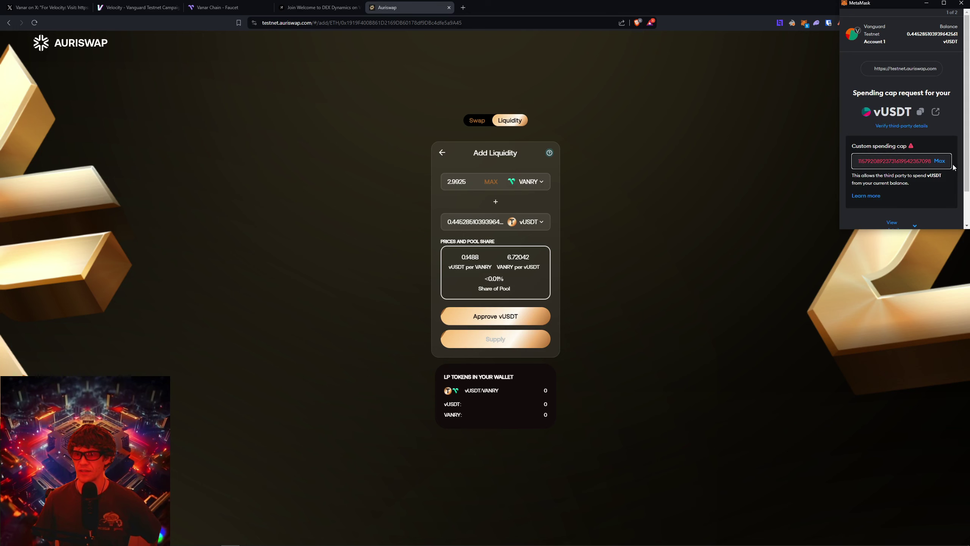
click(931, 216)
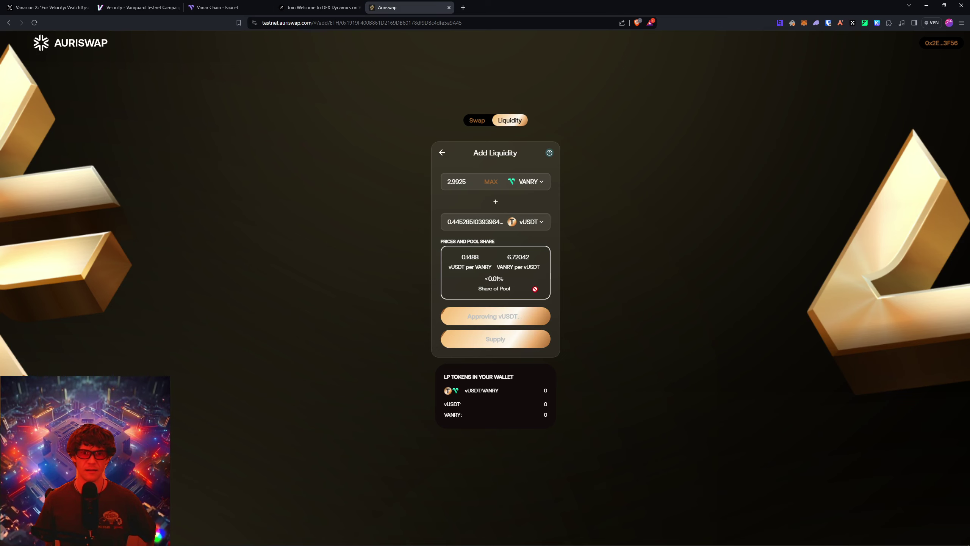
Step: Re-verify the Galxe Telegram-join and Twitter-follow tasks and scroll through the task list
click(319, 7)
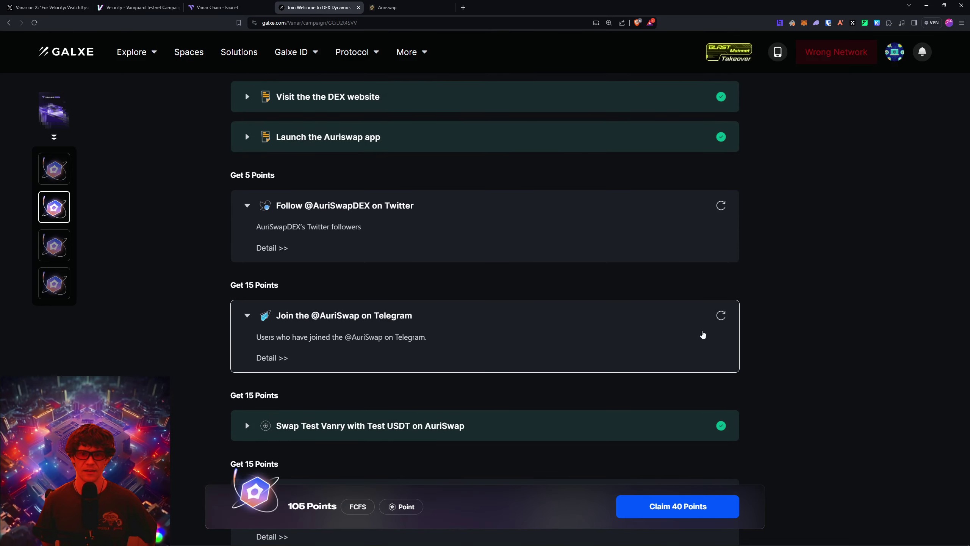
click(721, 315)
click(721, 205)
scroll(760, 236, up, 2)
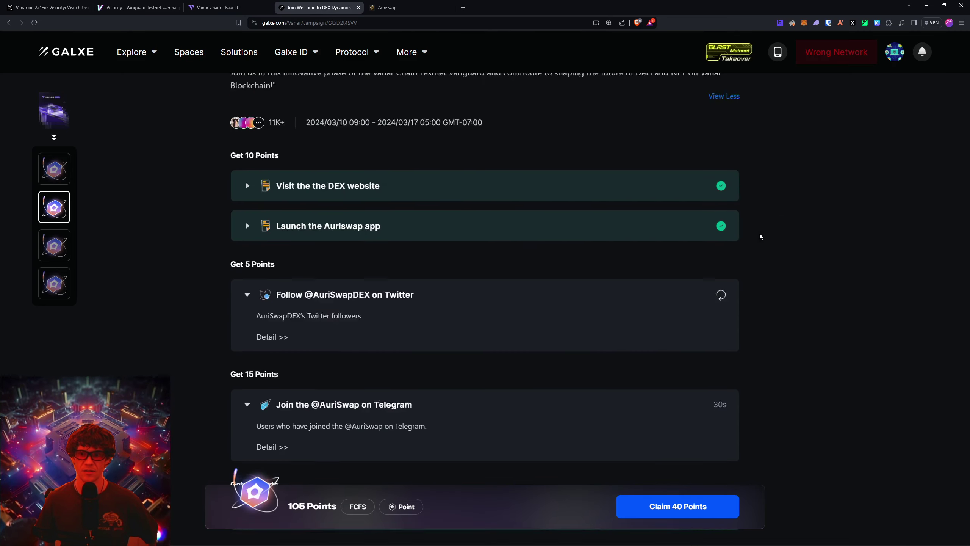
scroll(758, 237, up, 2)
scroll(755, 236, down, 3)
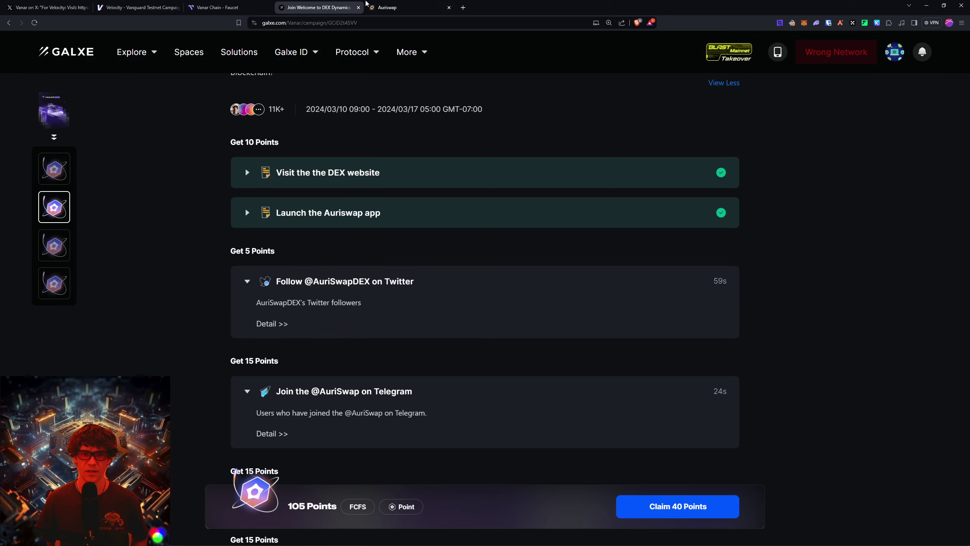
scroll(448, 258, down, 8)
scroll(448, 259, down, 3)
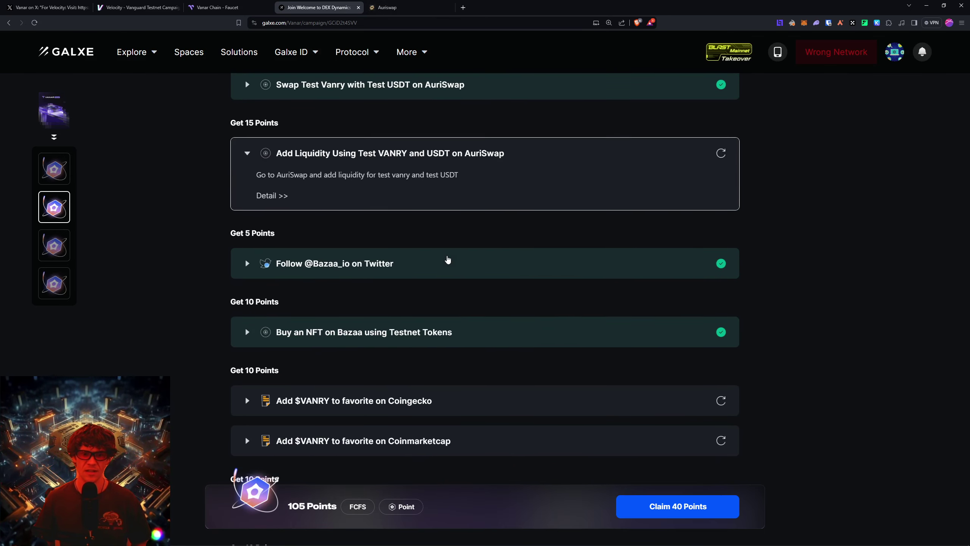
scroll(446, 260, down, 1)
scroll(367, 306, down, 3)
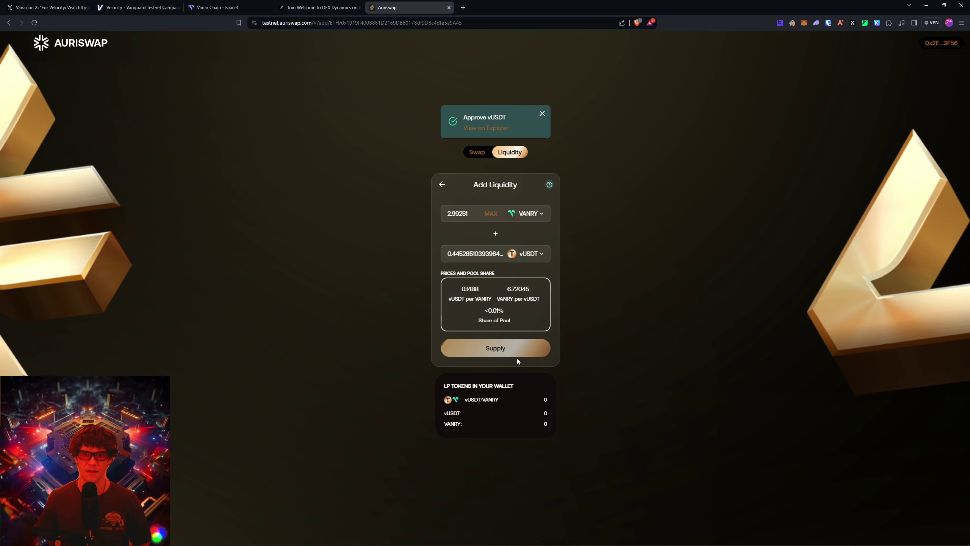
Step: Supply 2.99 VANRY and 0.445 vUSDT as liquidity, confirm in MetaMask, and return to the pool overview
click(518, 344)
click(508, 379)
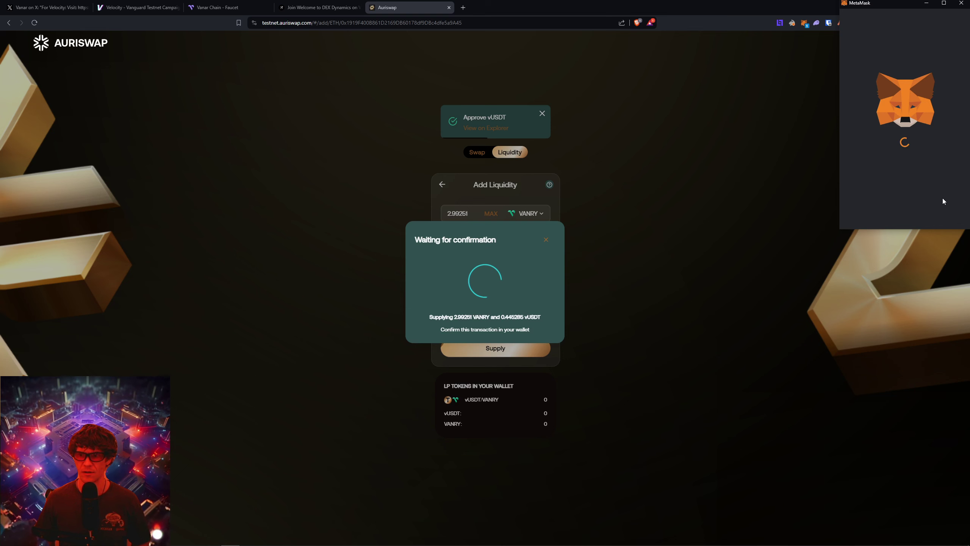
click(928, 210)
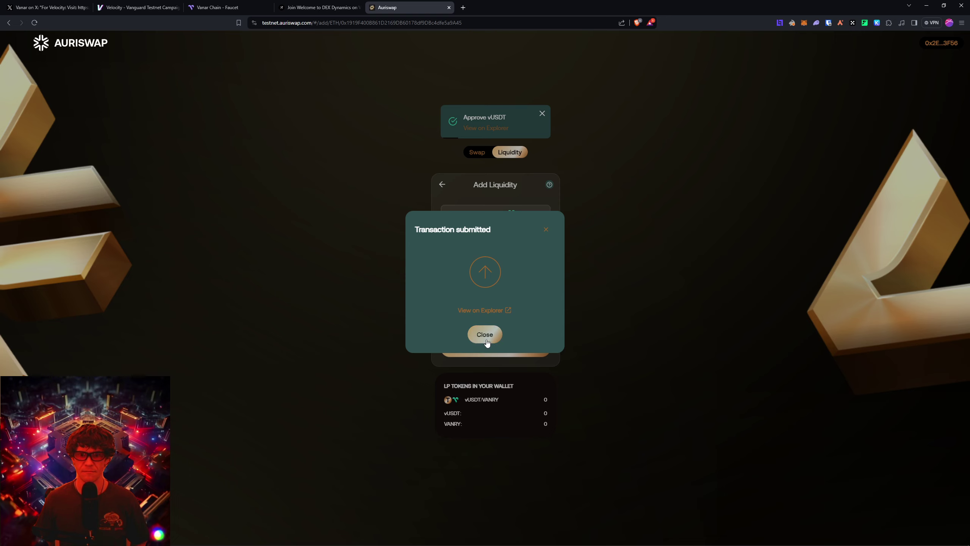
click(486, 340)
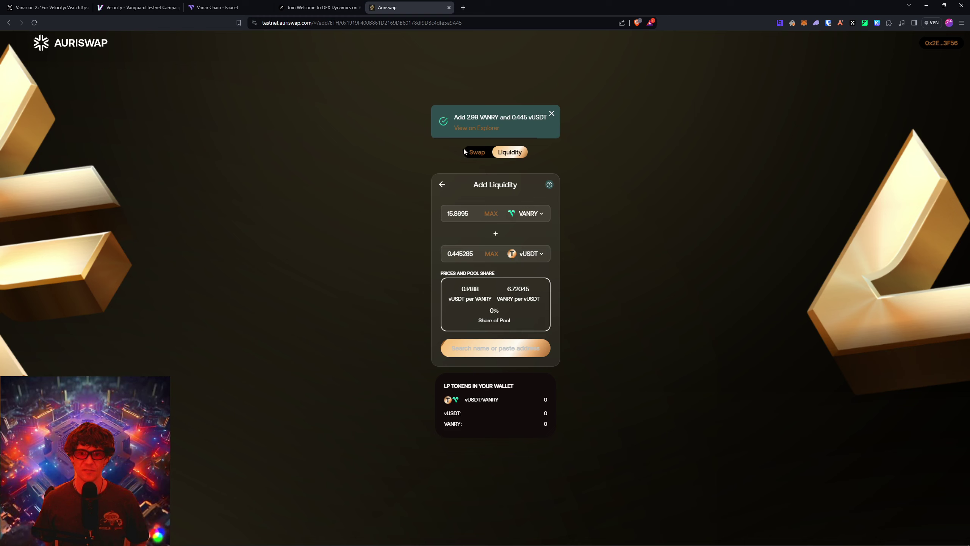
click(443, 185)
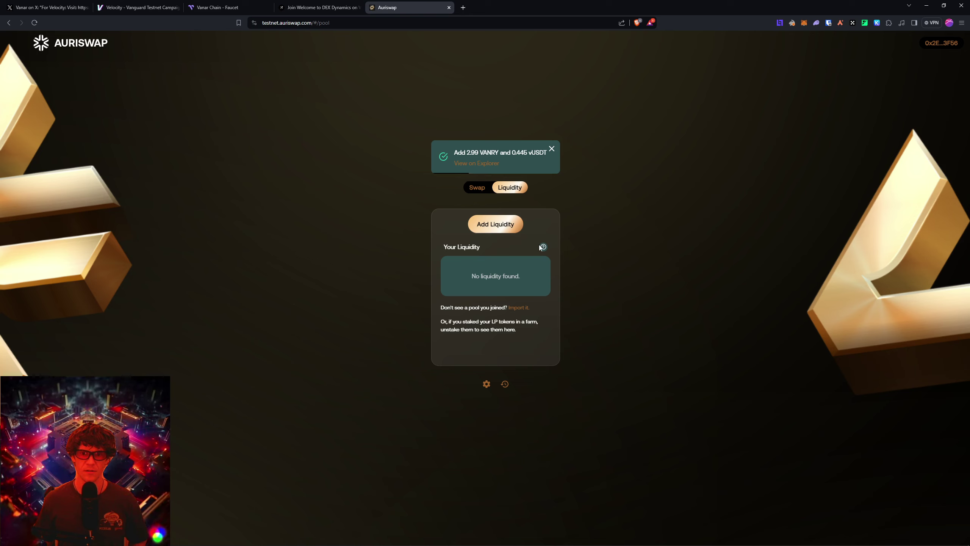
Step: Reconnect MetaMask and check the vUSDT/VANRY position: 0.445284 vUSDT and 2.99255 VANRY
click(551, 149)
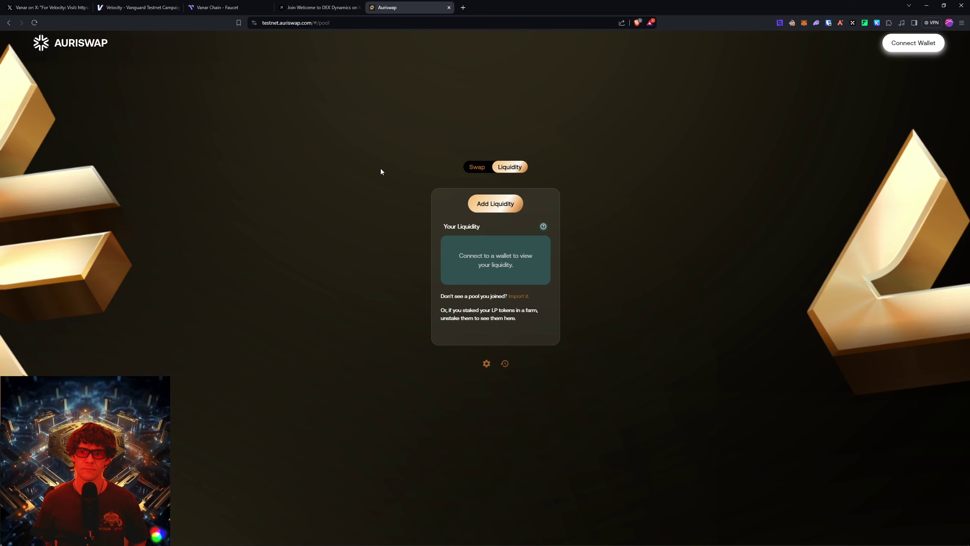
click(913, 43)
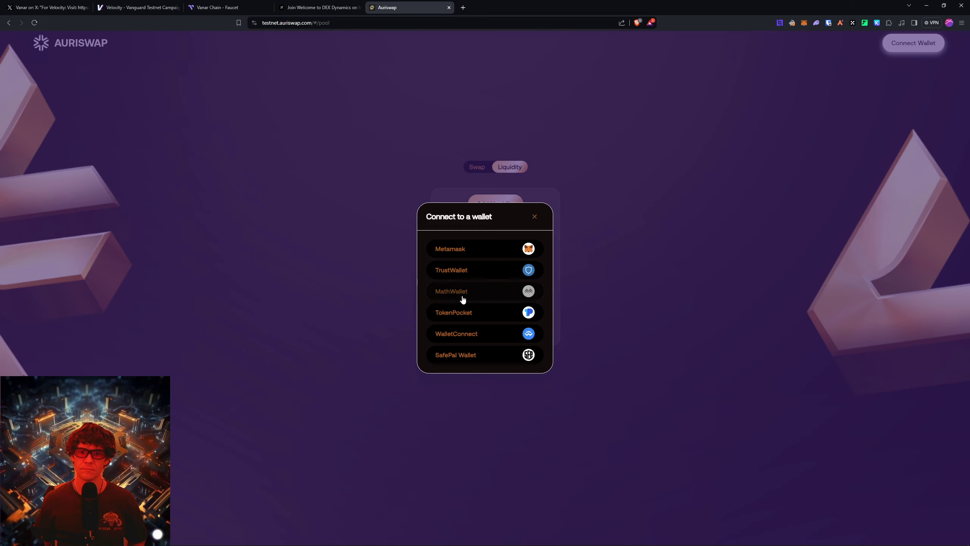
click(474, 250)
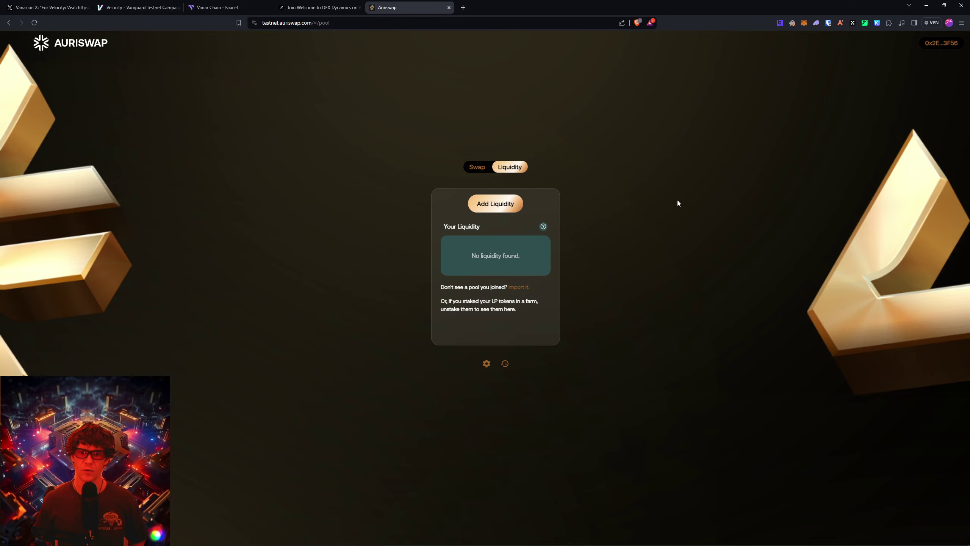
click(533, 254)
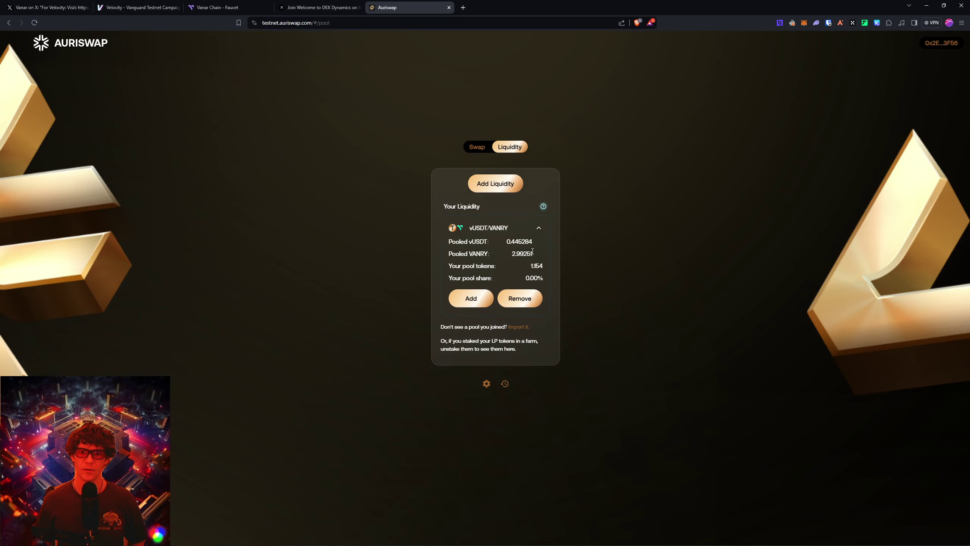
click(539, 229)
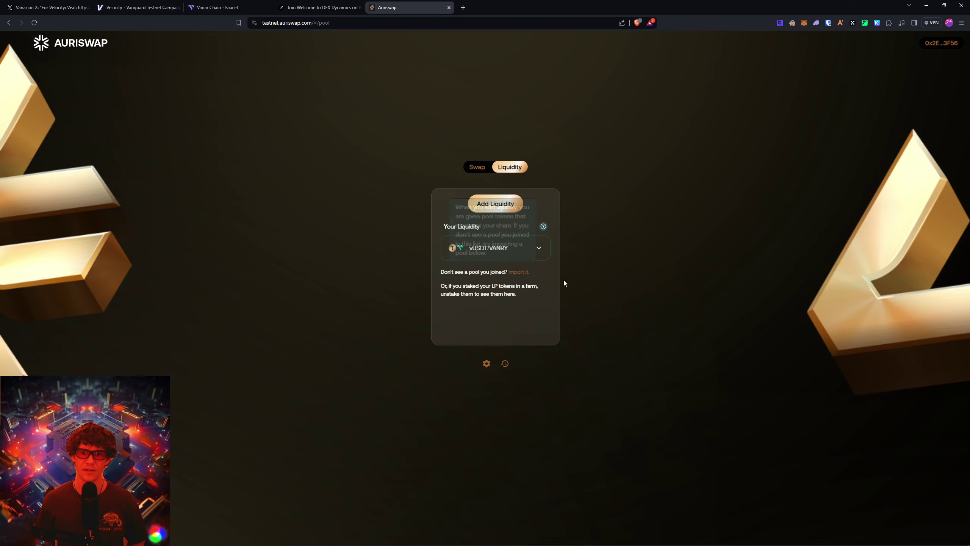
Step: Verify the Add Liquidity task in Galxe, raising claimable points to 55
click(341, 10)
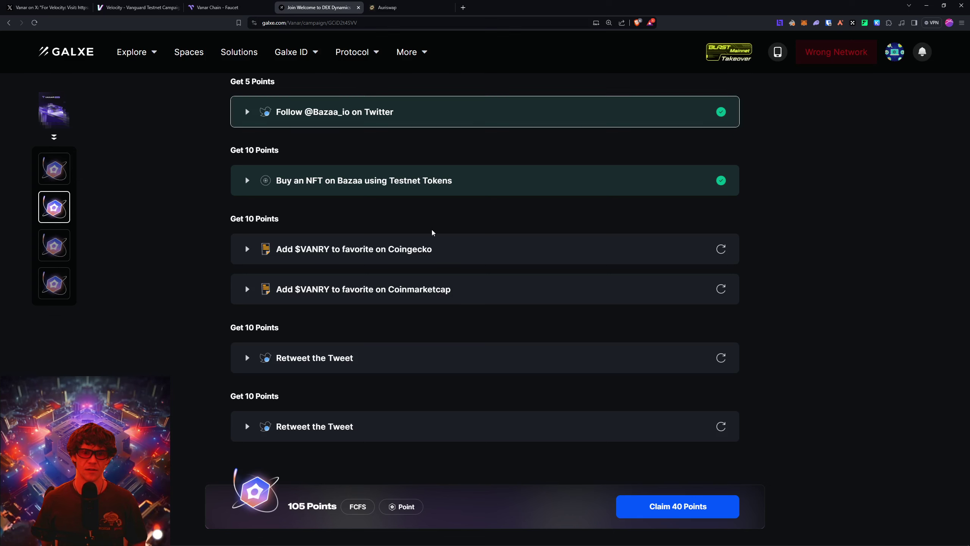
scroll(715, 244, up, 5)
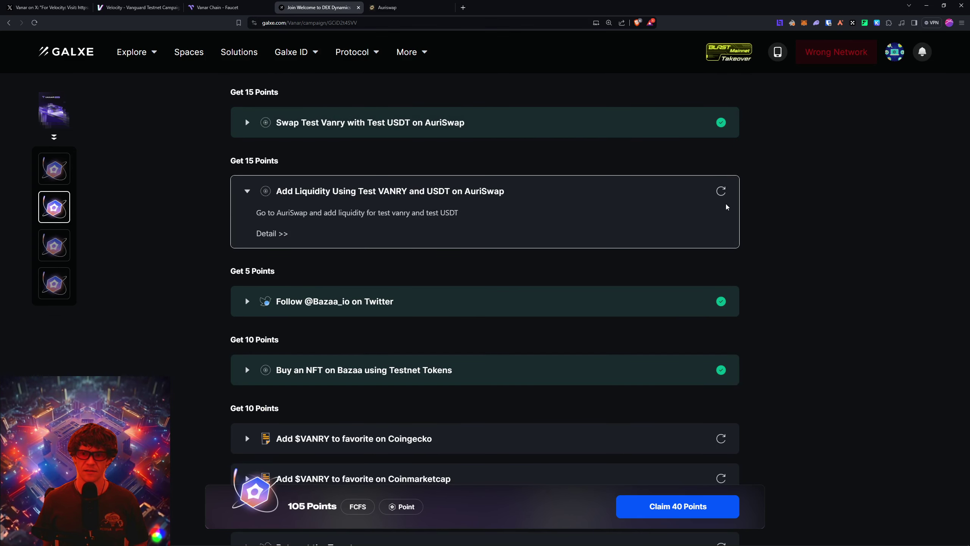
click(721, 191)
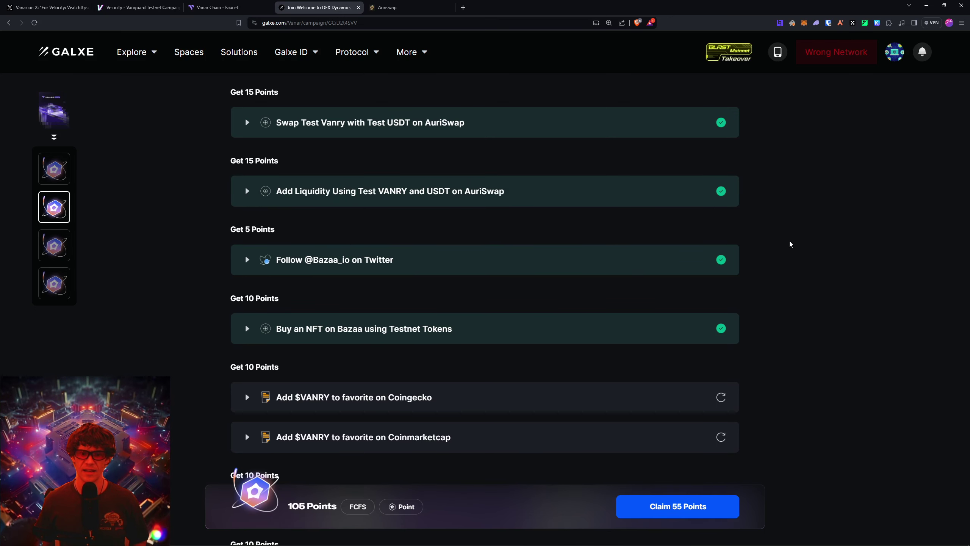
scroll(435, 234, down, 5)
click(372, 210)
click(368, 171)
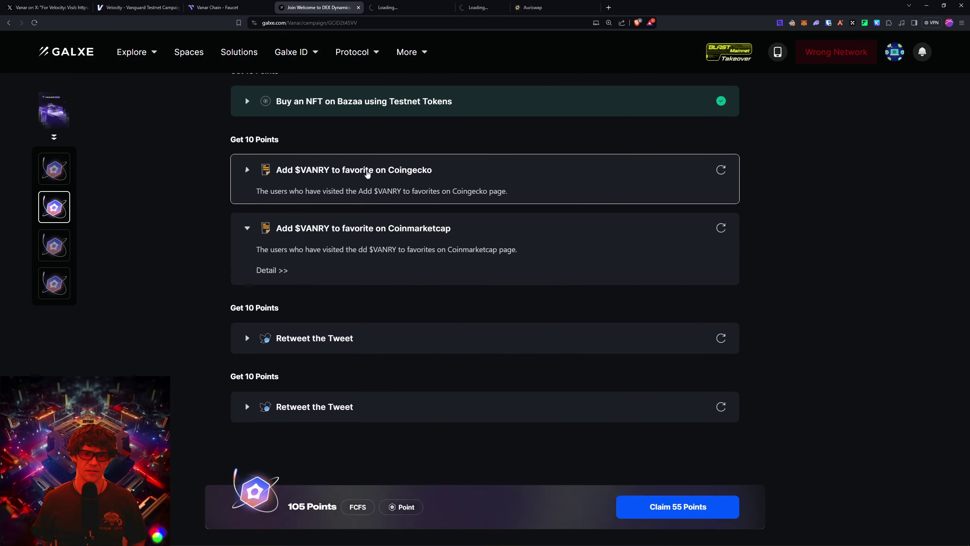
click(329, 429)
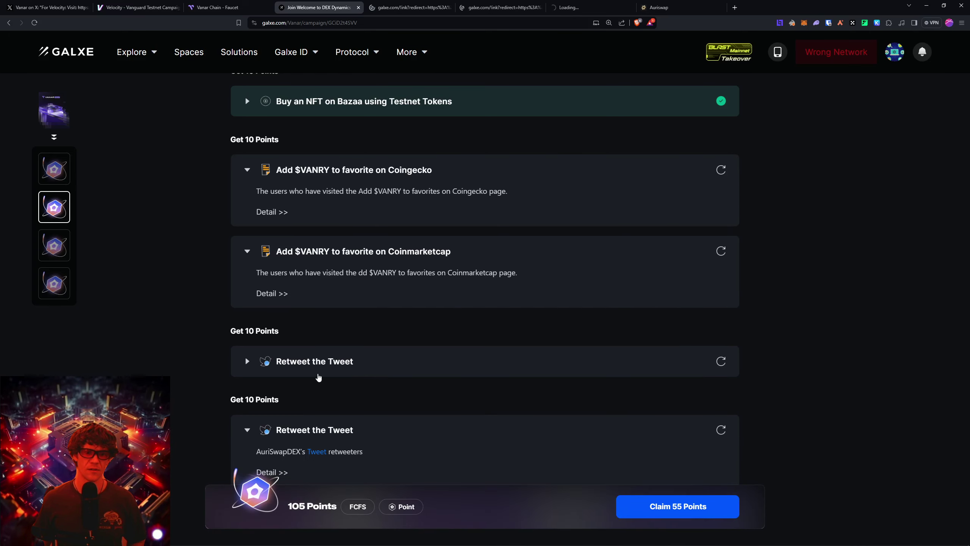
click(319, 370)
scroll(320, 369, up, 2)
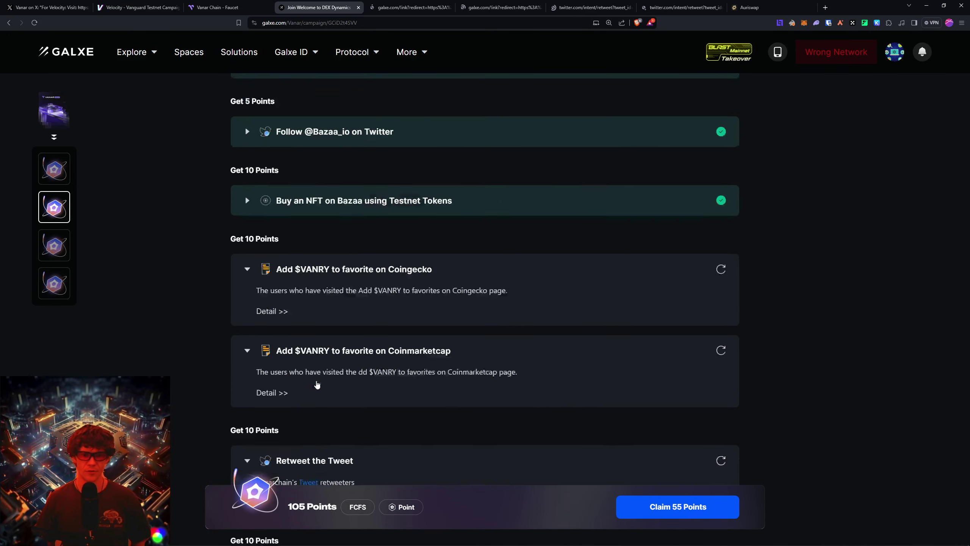
scroll(317, 382, up, 7)
scroll(317, 382, up, 3)
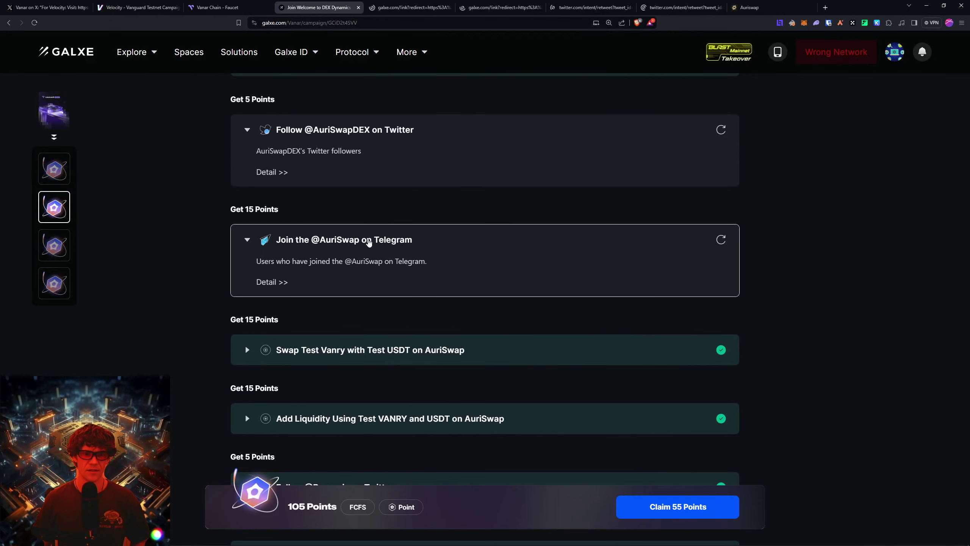
click(353, 239)
click(355, 130)
scroll(420, 248, up, 5)
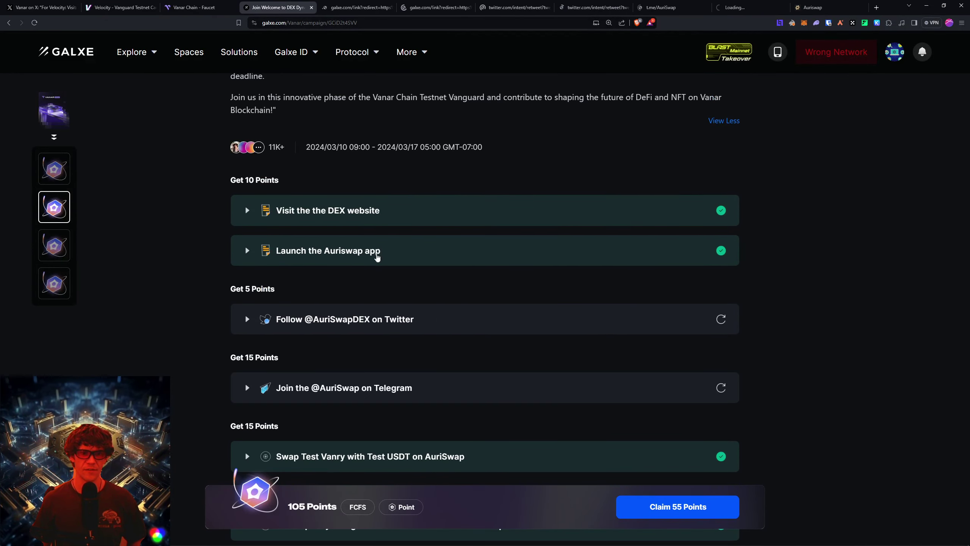
click(357, 7)
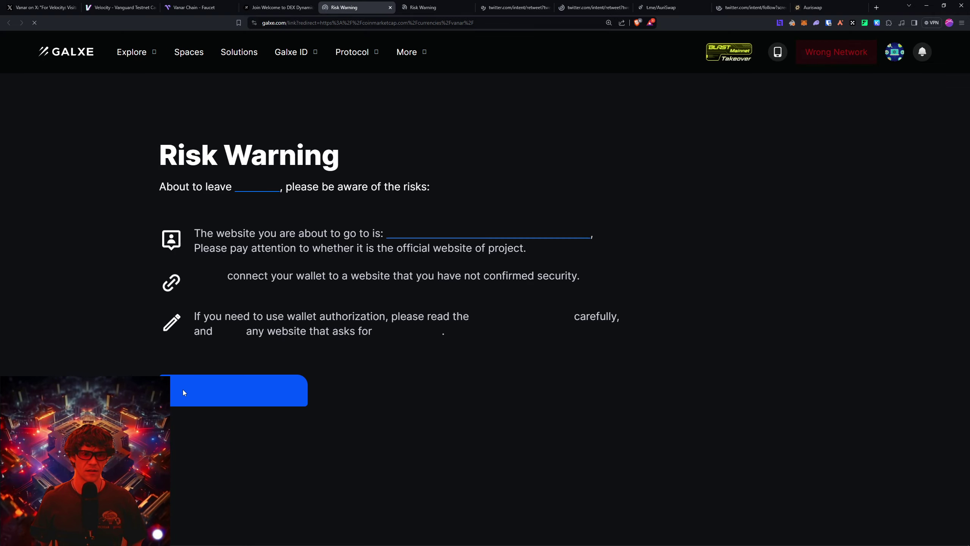
Step: Launch AuriSwap from the Velocity landing-page visit task, then return to the Galxe DEX Dynamics campaign
click(231, 4)
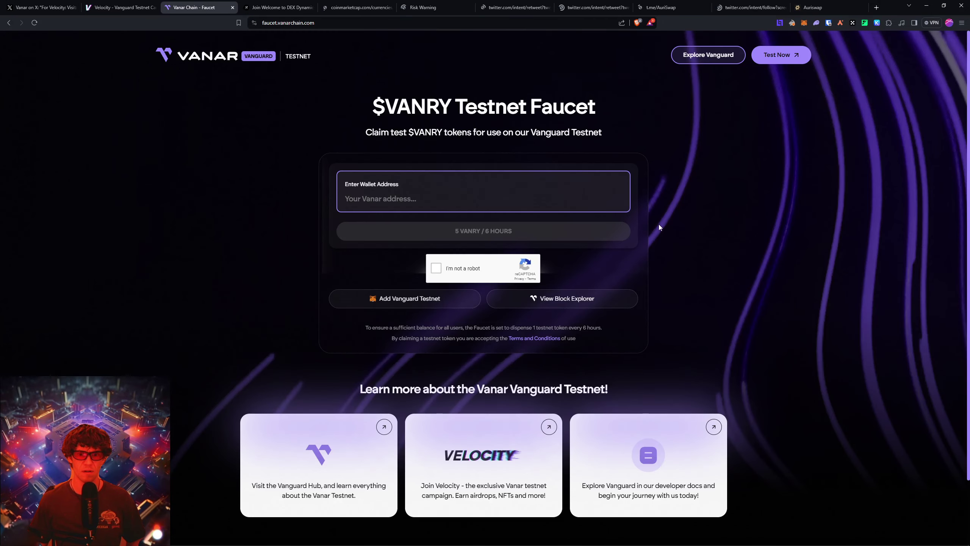
click(121, 8)
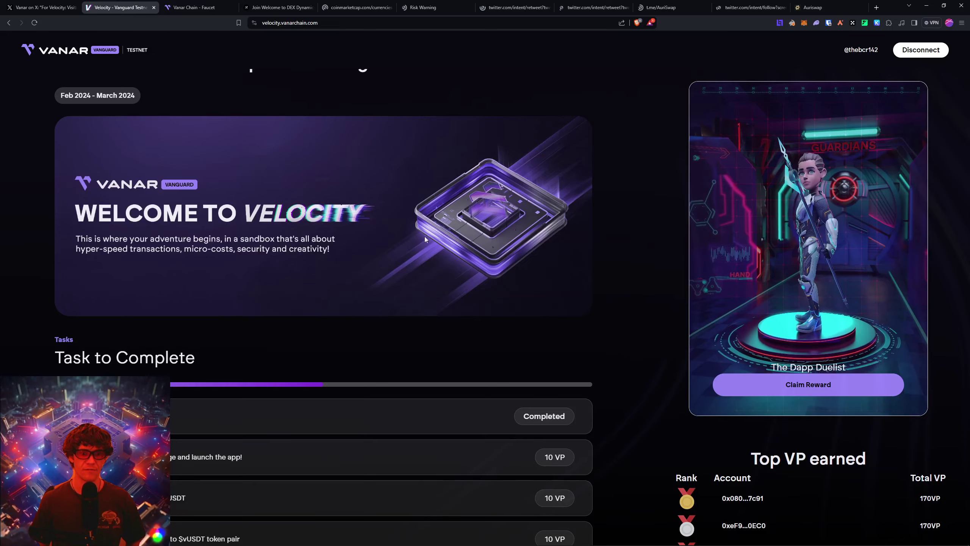
scroll(425, 238, down, 4)
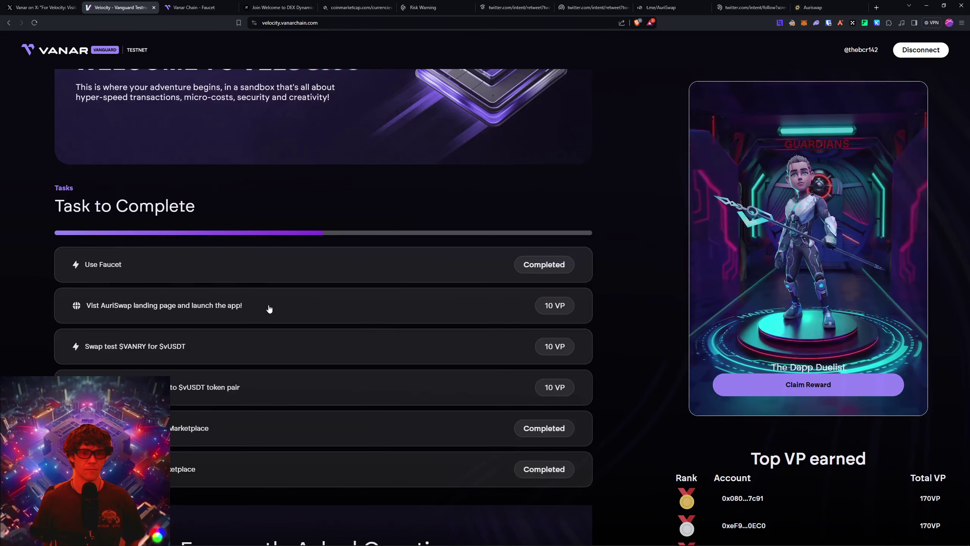
click(550, 338)
key(ctrl+shift+Tab)
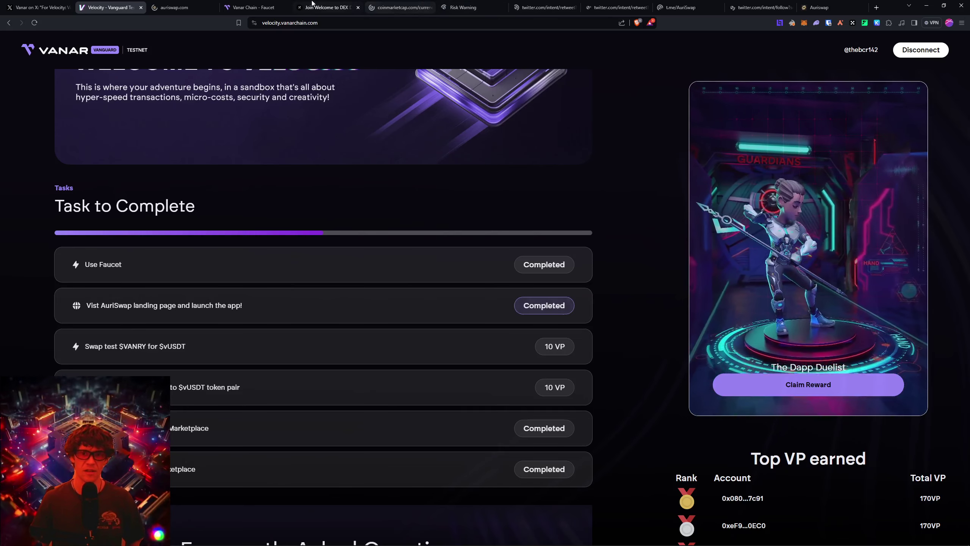
click(312, 6)
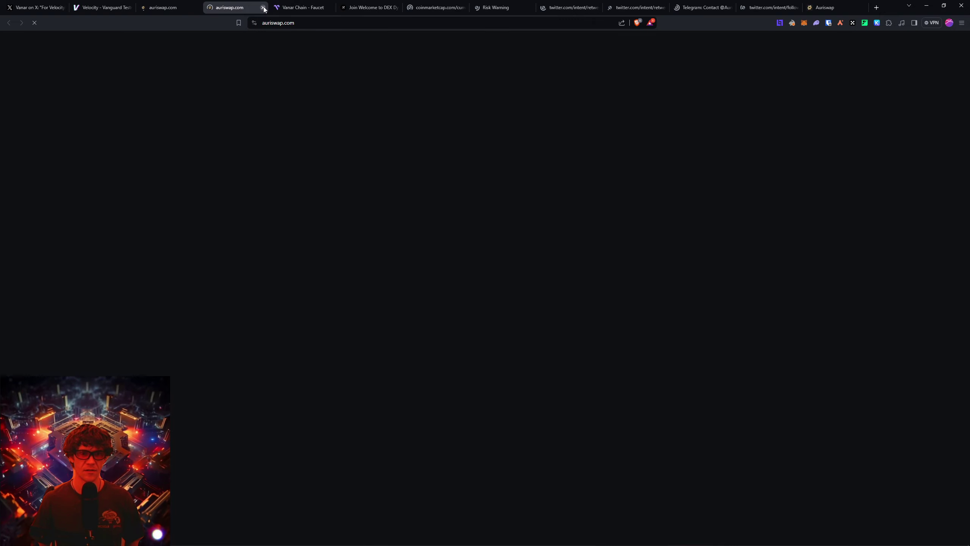
Step: Follow Galxe's CoinGecko link past the risk warning and close the spare AuriSwap tabs
click(263, 8)
click(301, 8)
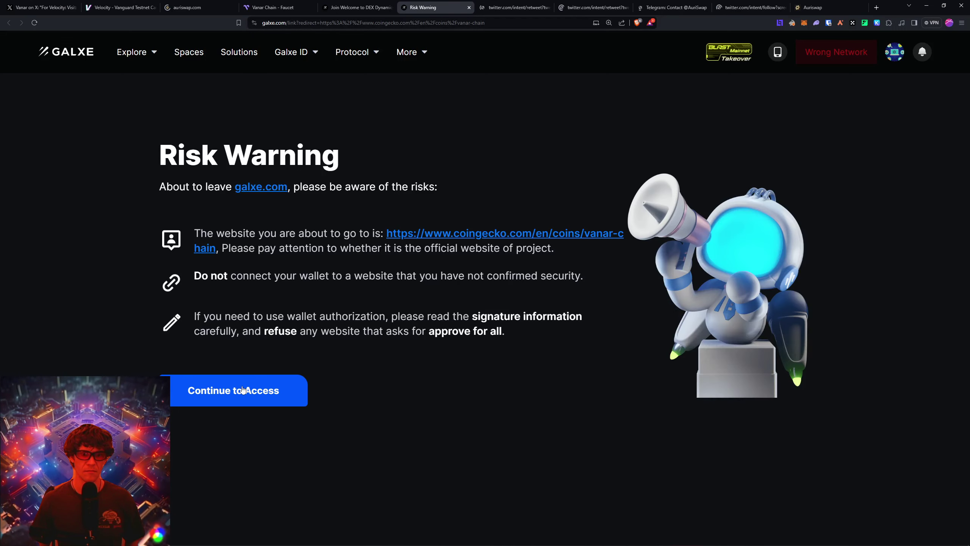
click(516, 8)
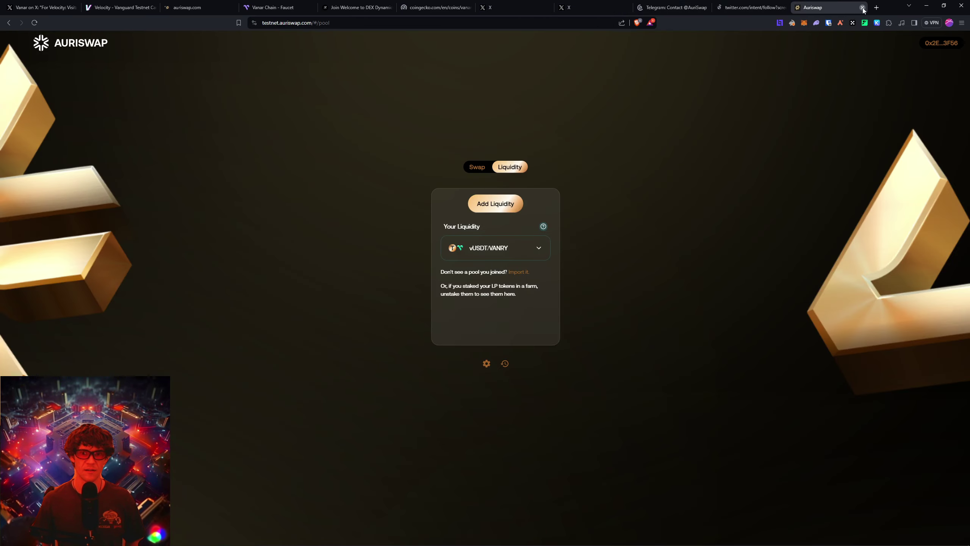
click(863, 7)
click(462, 4)
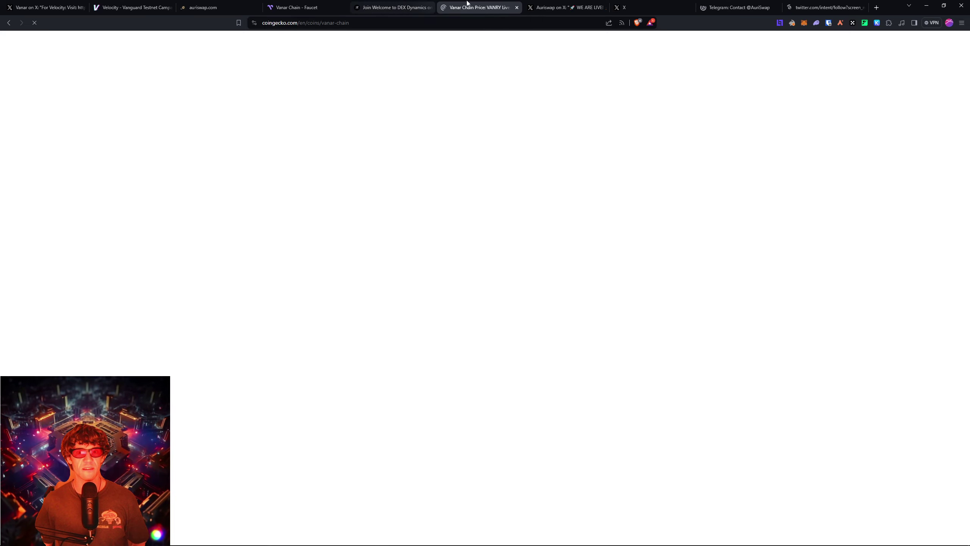
Step: Close CoinGecko, re-verify the Coinmarketcap favourite task, and visit the AuriSwap Telegram page in-browser
click(517, 7)
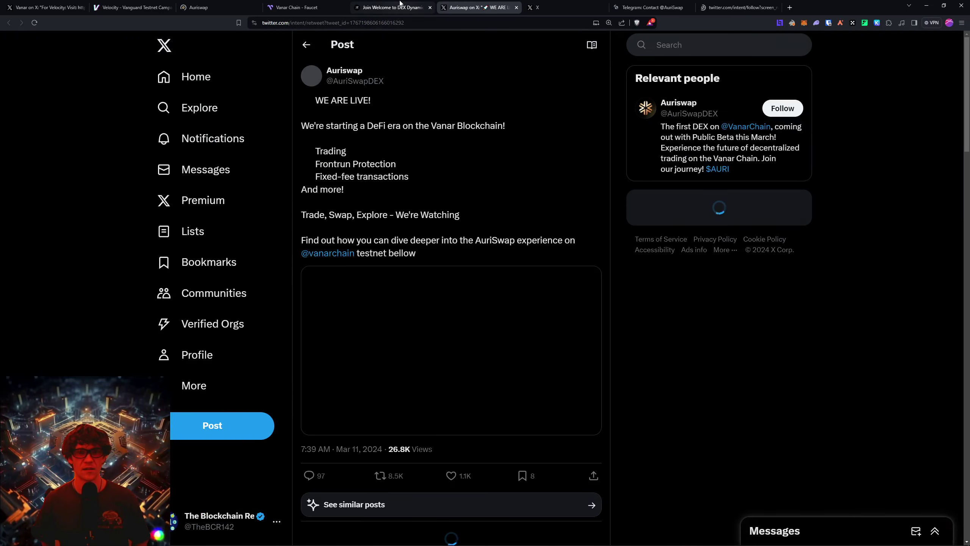
click(400, 4)
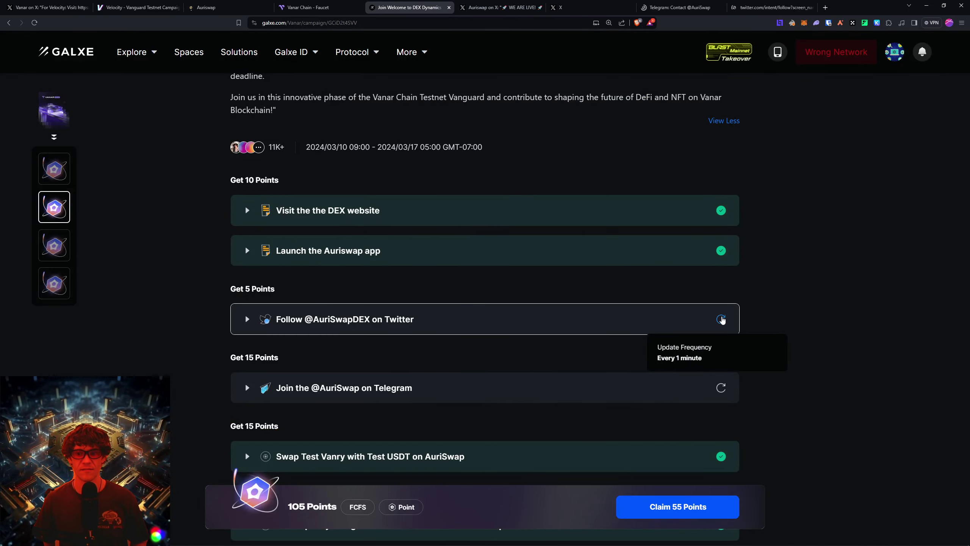
scroll(759, 316, down, 5)
scroll(759, 317, down, 3)
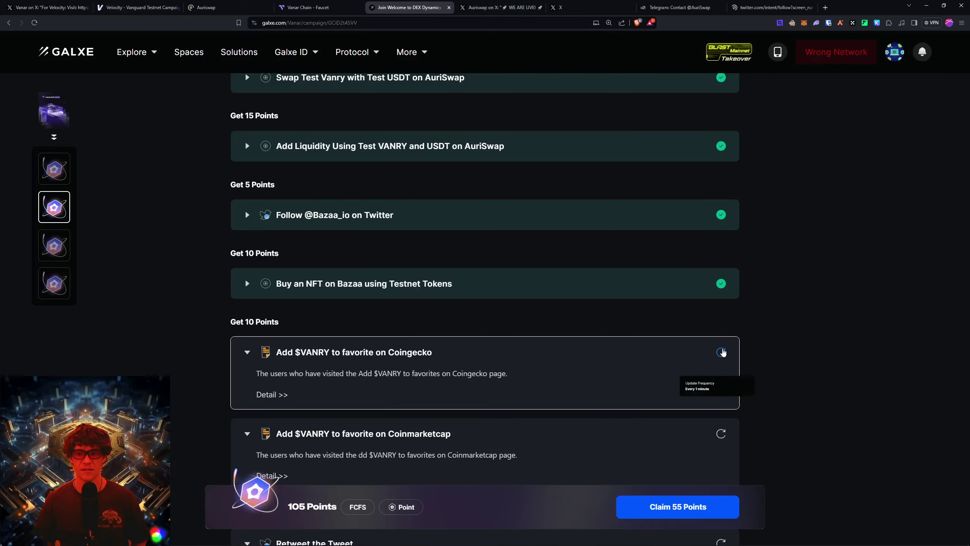
click(721, 433)
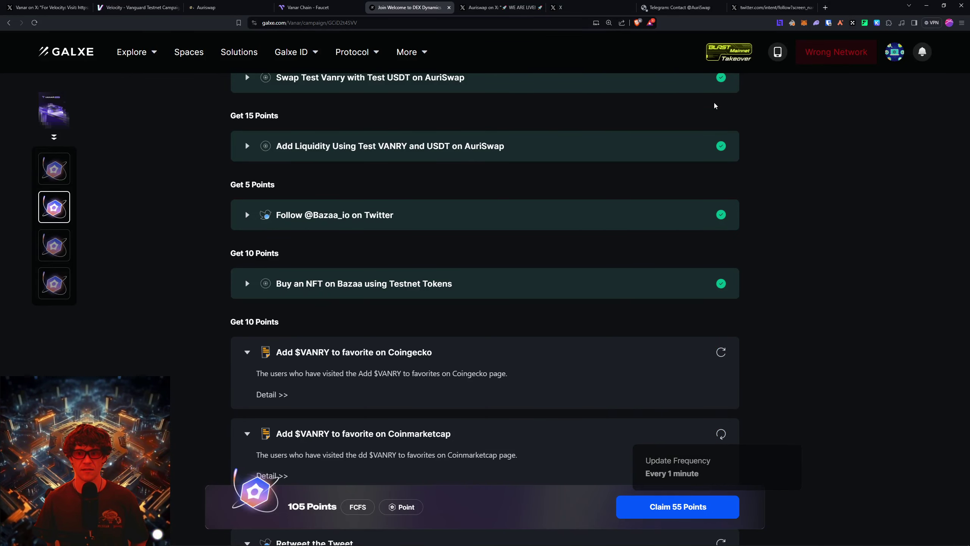
click(715, 7)
click(550, 88)
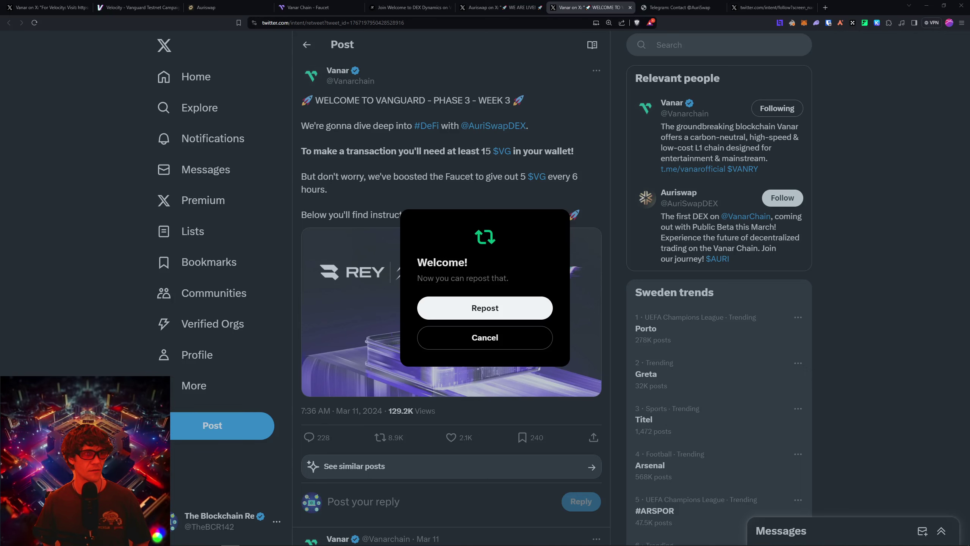
click(493, 312)
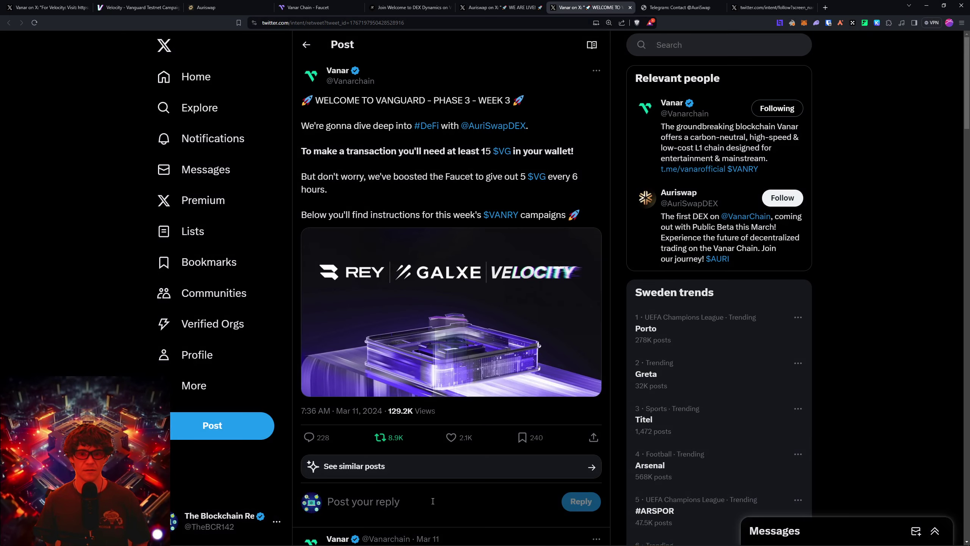
click(455, 436)
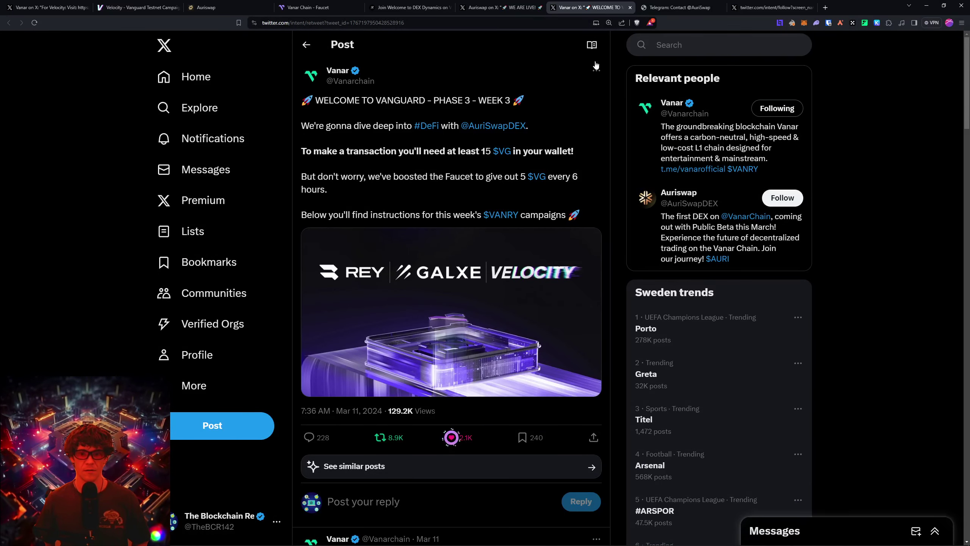
click(630, 8)
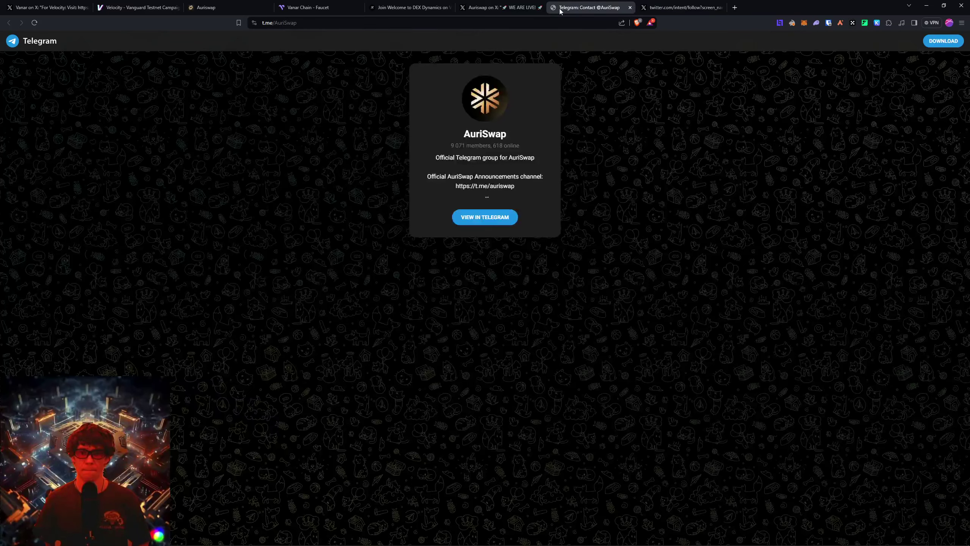
click(630, 8)
key(Return)
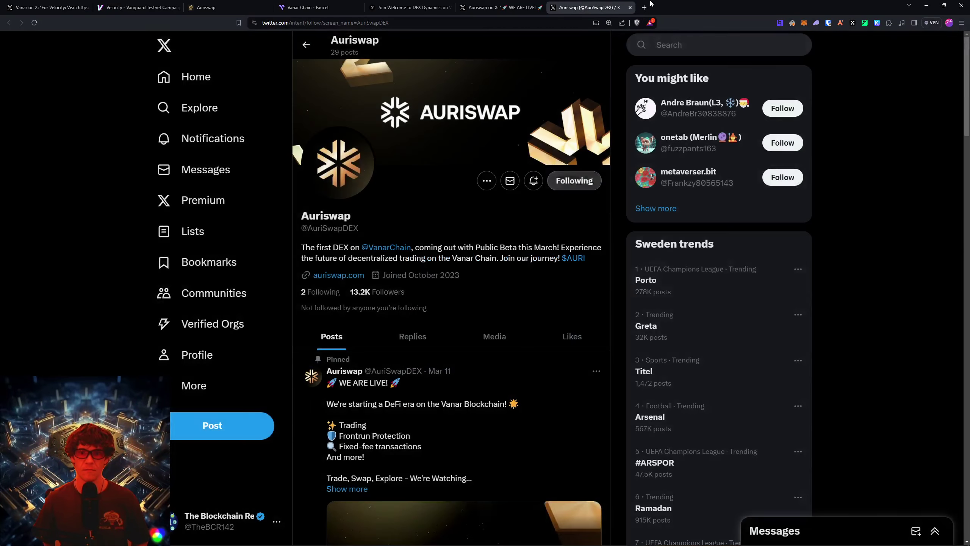
Step: Repost Auriswap's WE ARE LIVE post and close the X tabs
click(535, 8)
key(Return)
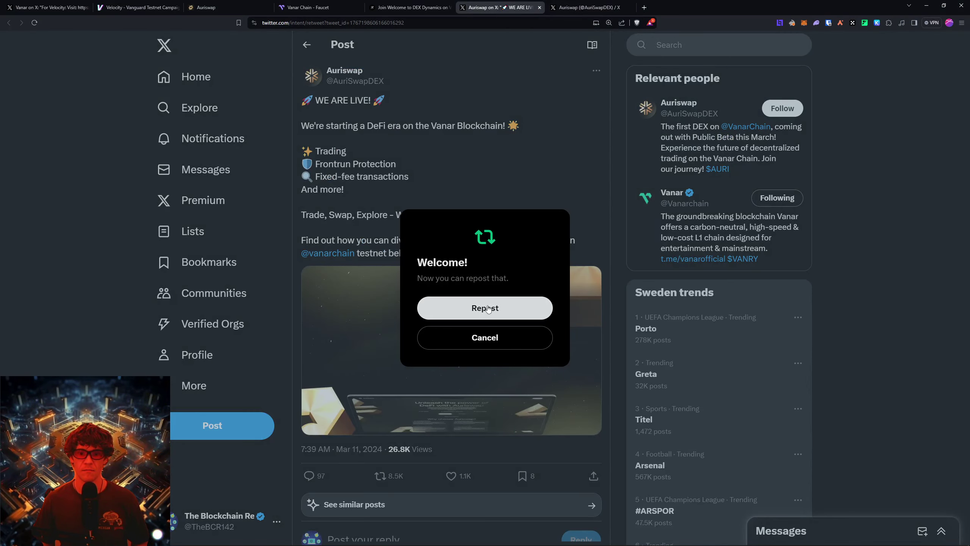
click(538, 8)
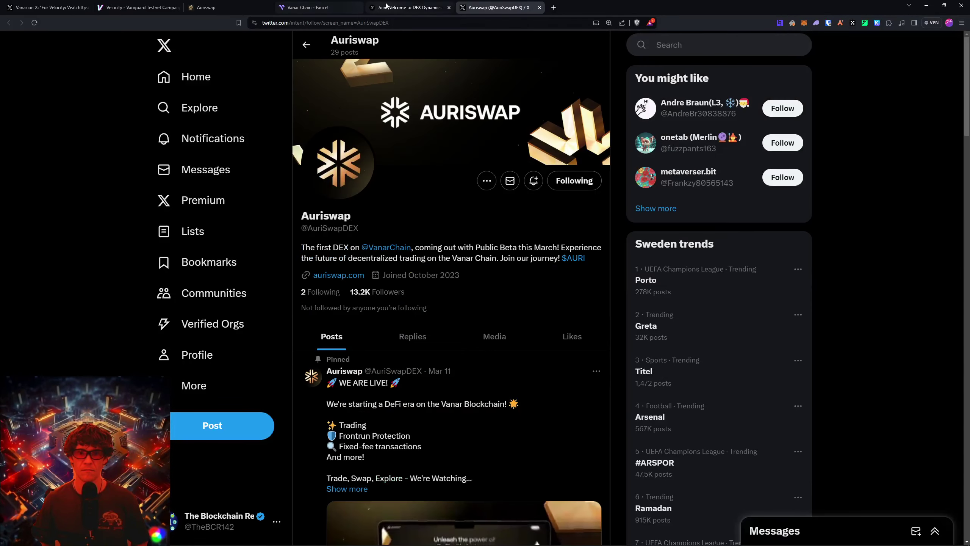
click(409, 7)
Step: Re-verify the Galxe Telegram join task, bringing claimable points to 100
scroll(654, 361, down, 5)
scroll(792, 428, up, 10)
scroll(790, 399, up, 2)
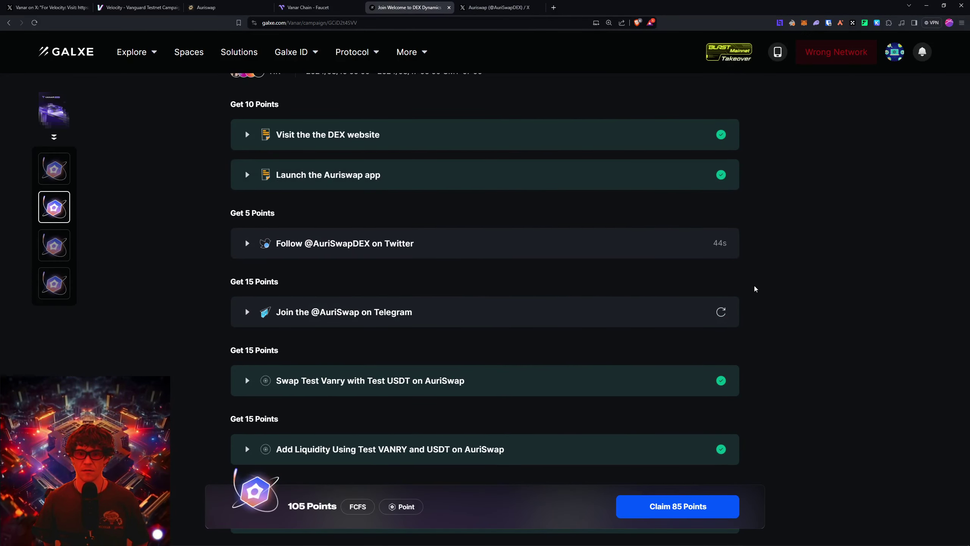
click(722, 313)
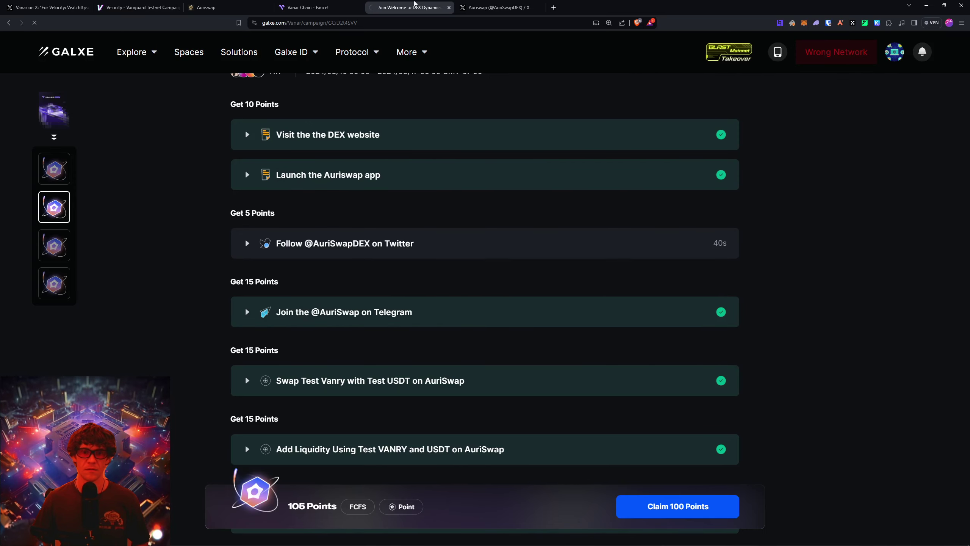
click(306, 6)
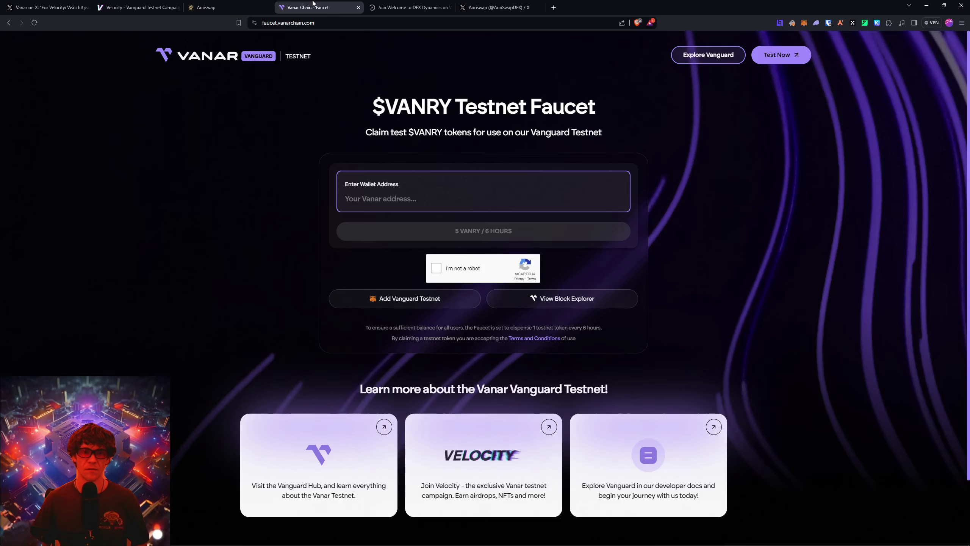
Step: Close the faucet tab and open the AuriSwap landing-page link from the Velocity task page
key(ctrl+w)
click(225, 6)
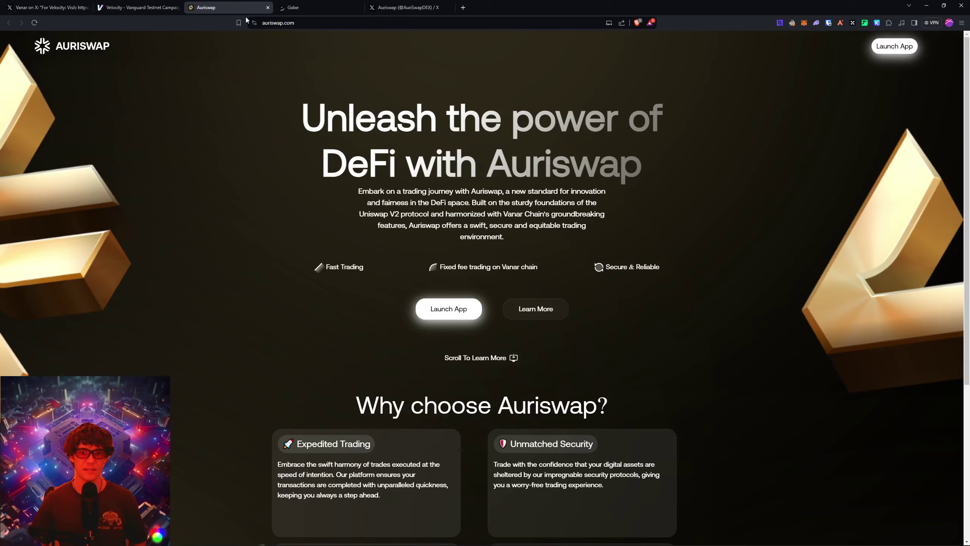
click(161, 7)
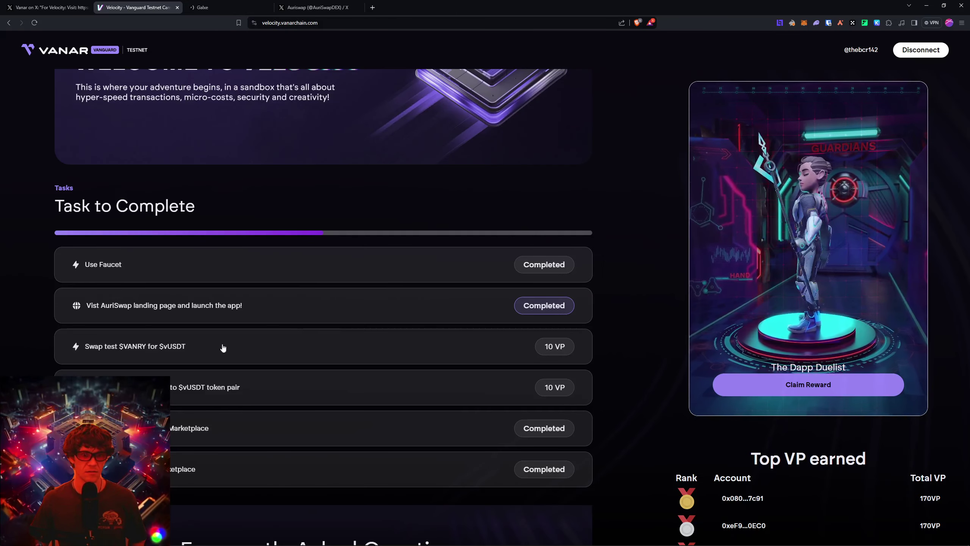
click(153, 348)
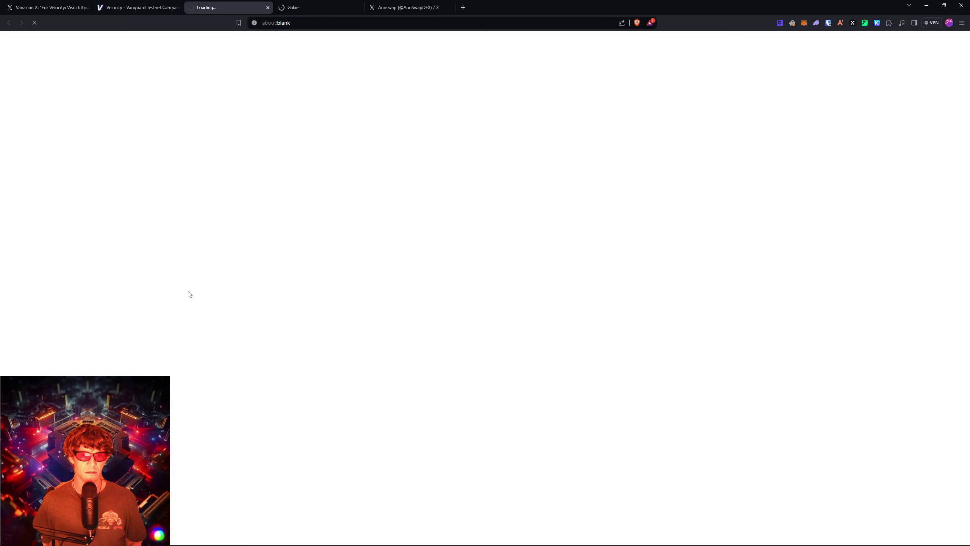
click(130, 4)
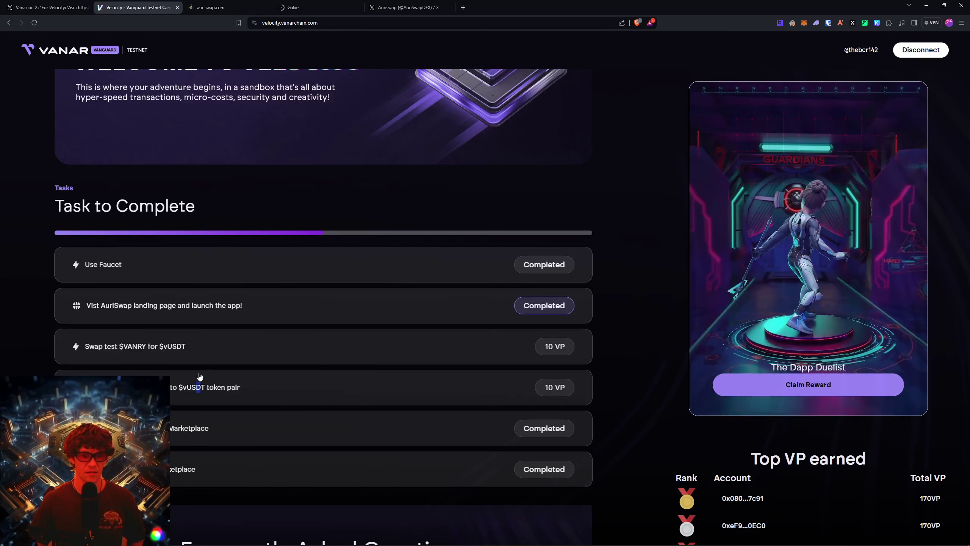
click(202, 389)
click(155, 3)
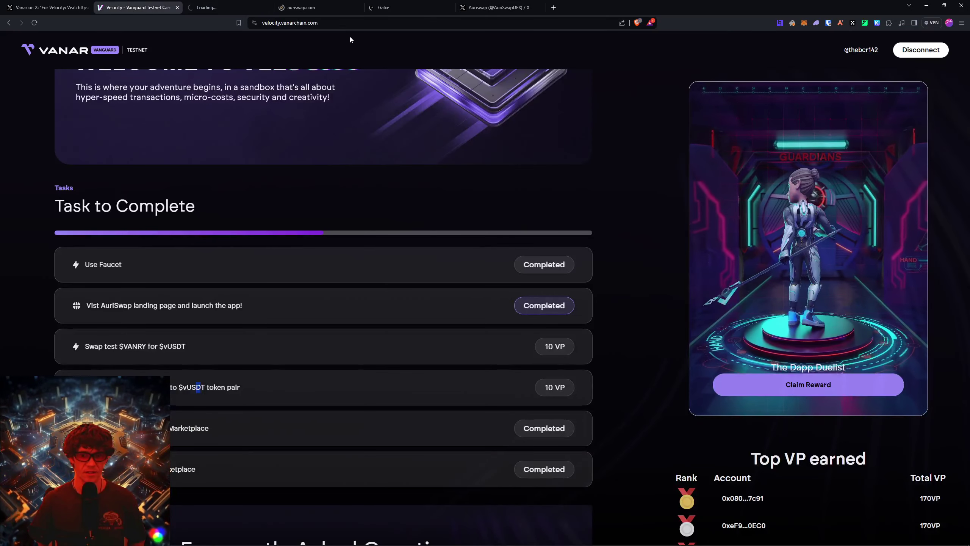
click(313, 3)
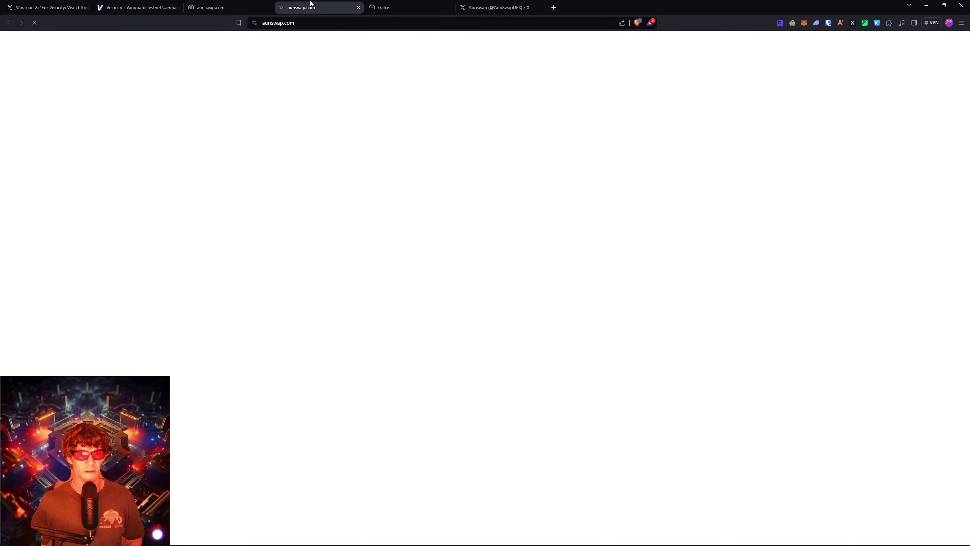
click(144, 4)
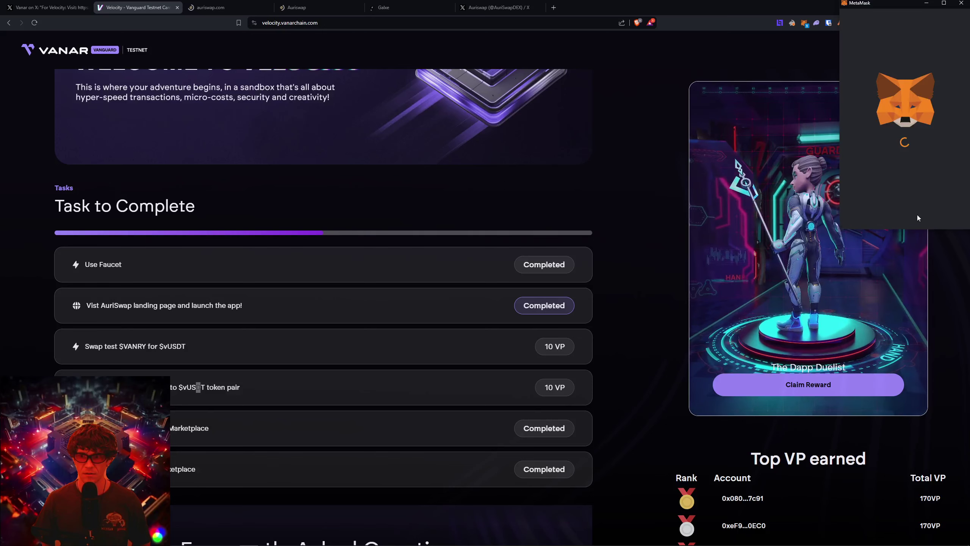
Step: Confirm the Velocity reward-claim transaction in MetaMask
scroll(923, 165, down, 1)
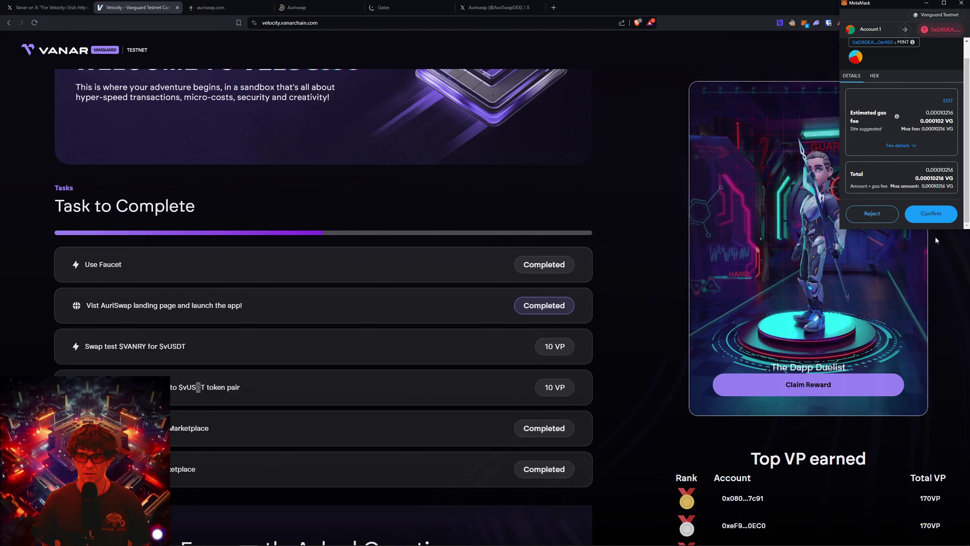
click(940, 215)
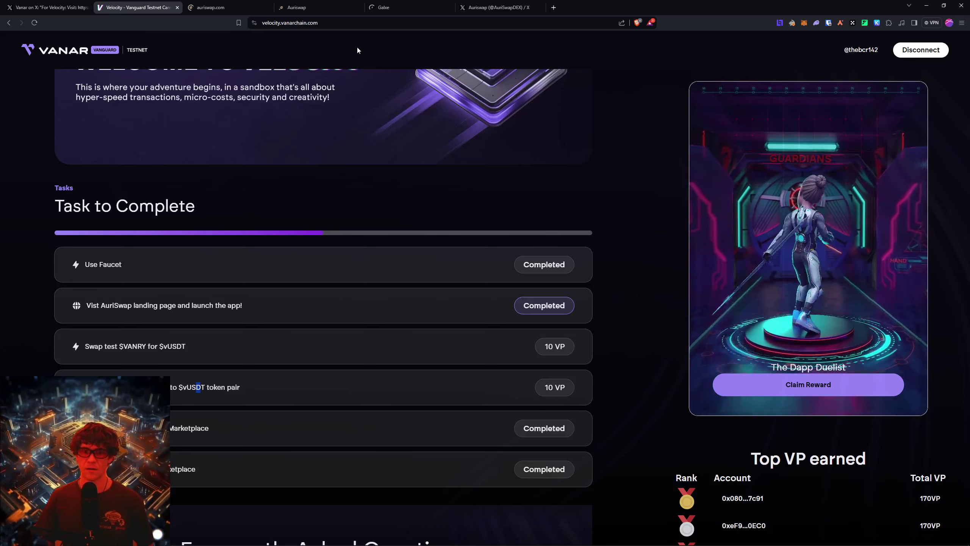
click(236, 4)
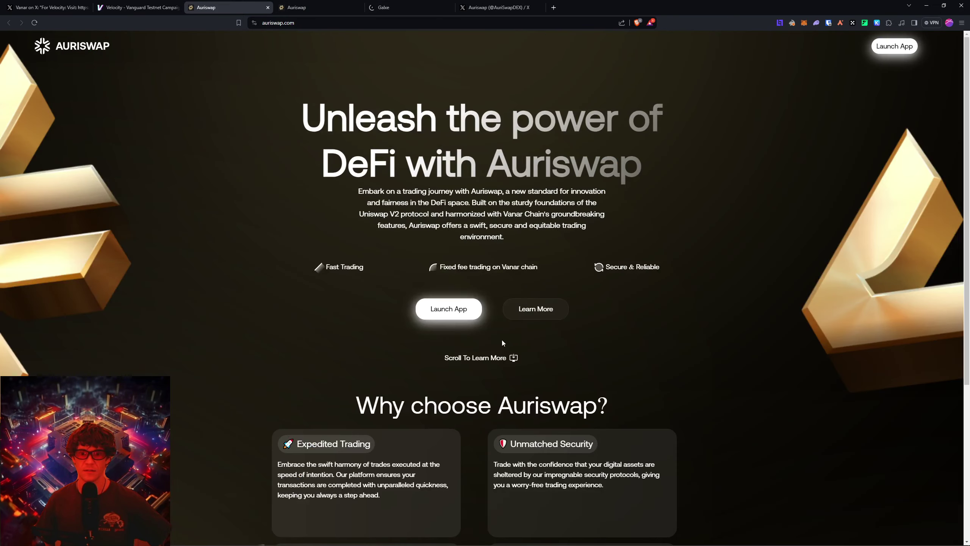
click(451, 316)
click(442, 4)
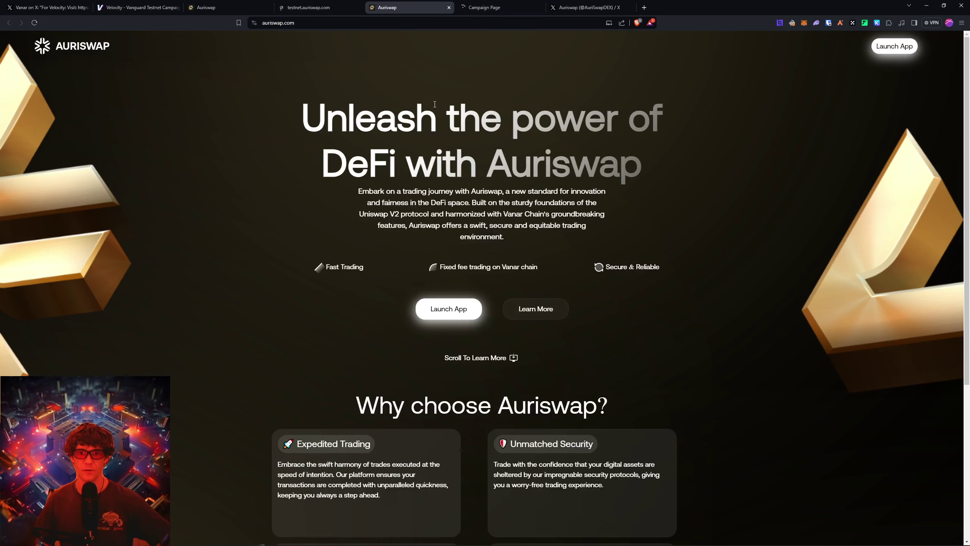
key(ctrl+Tab)
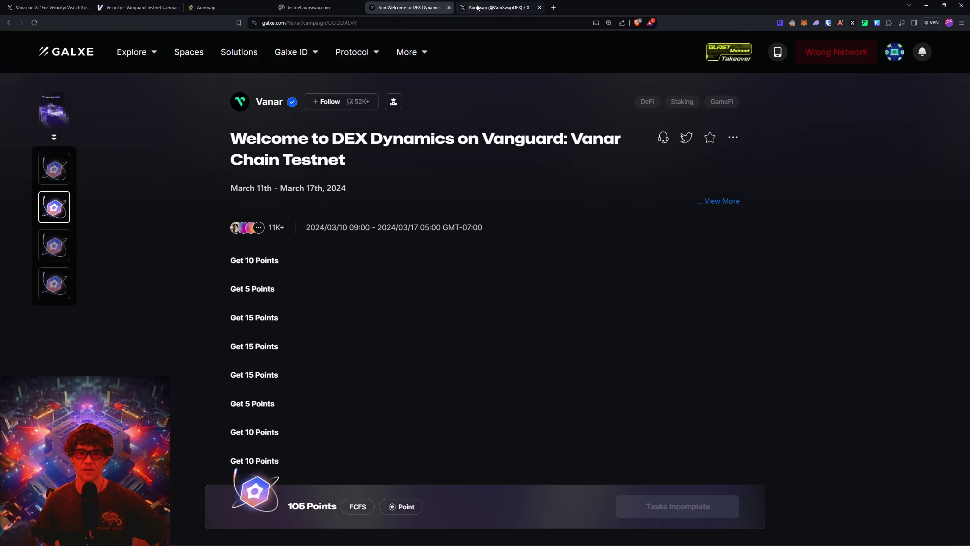
scroll(795, 499, down, 3)
scroll(852, 296, down, 5)
scroll(853, 296, down, 8)
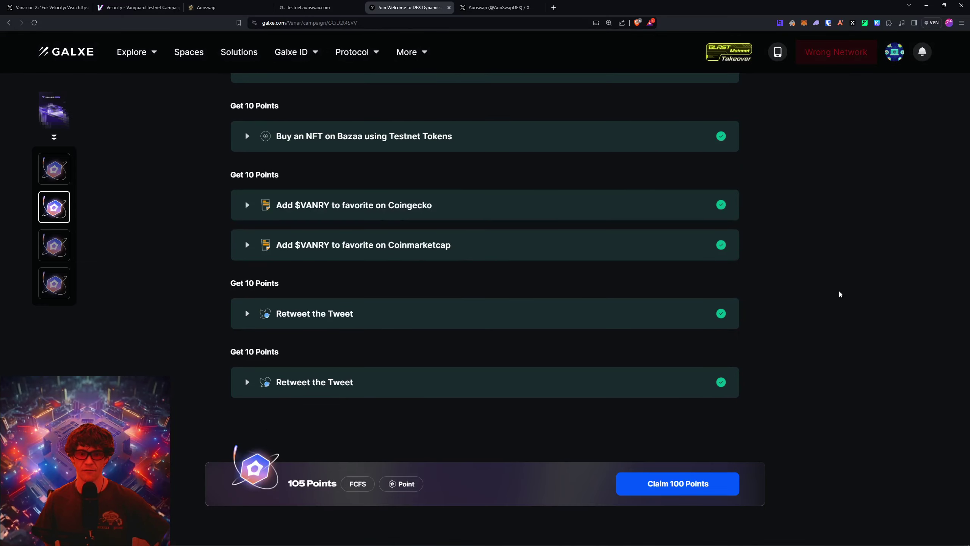
scroll(739, 237, up, 7)
scroll(773, 240, up, 4)
click(721, 210)
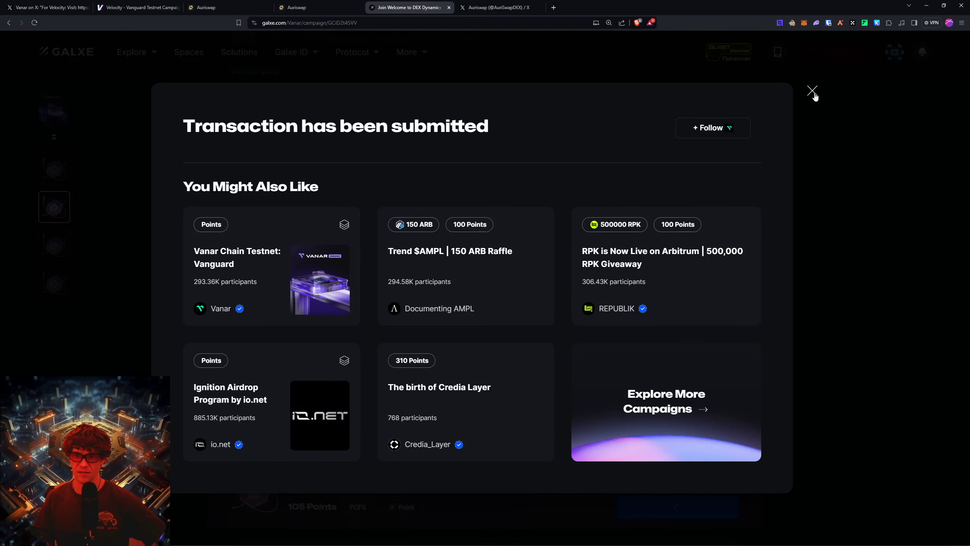
Step: Dismiss the 105-point claim notices and go to the parent Vanar Chain Testnet campaign
click(813, 91)
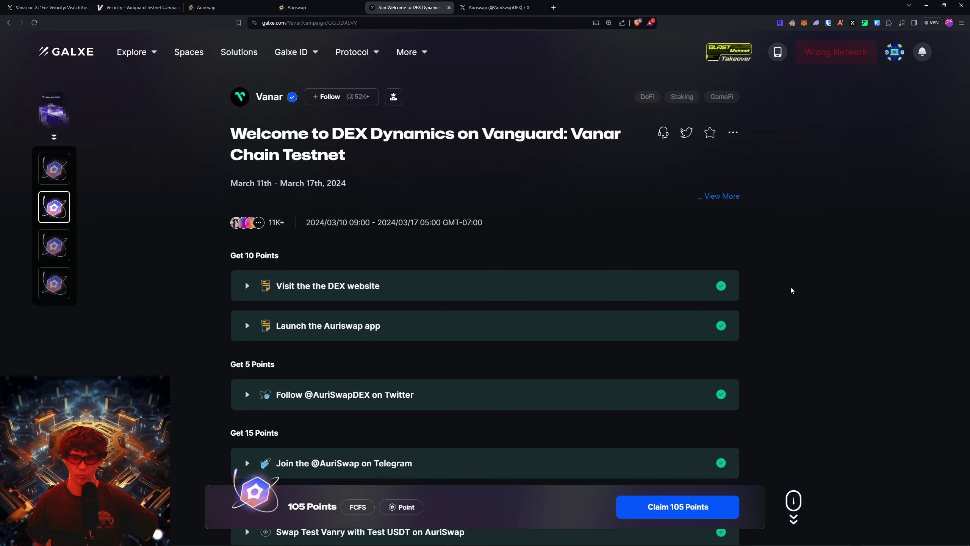
scroll(786, 294, down, 10)
scroll(783, 381, down, 5)
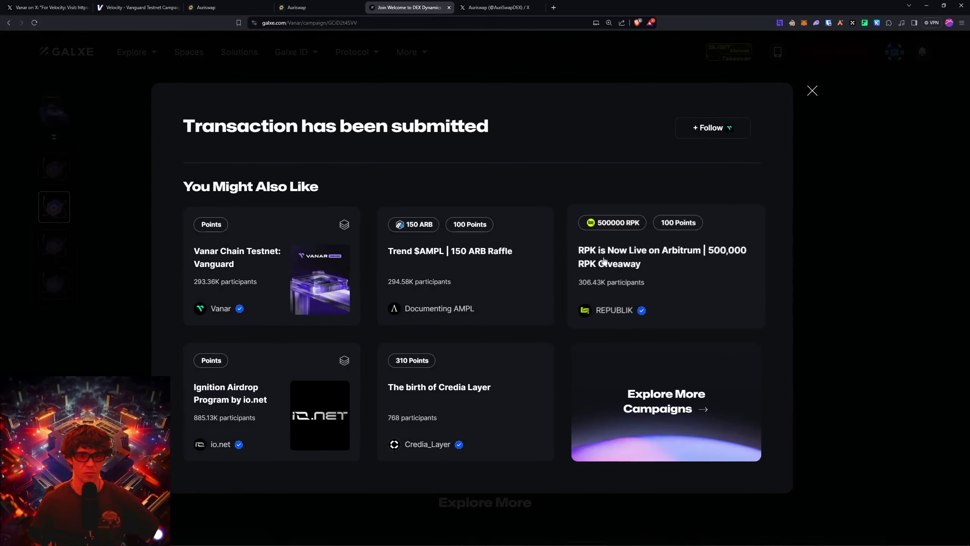
click(884, 228)
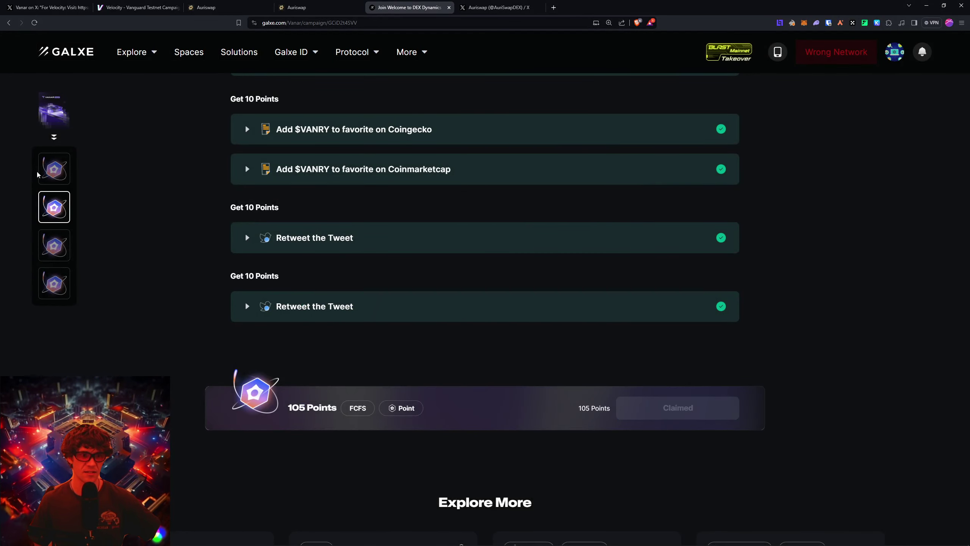
click(45, 123)
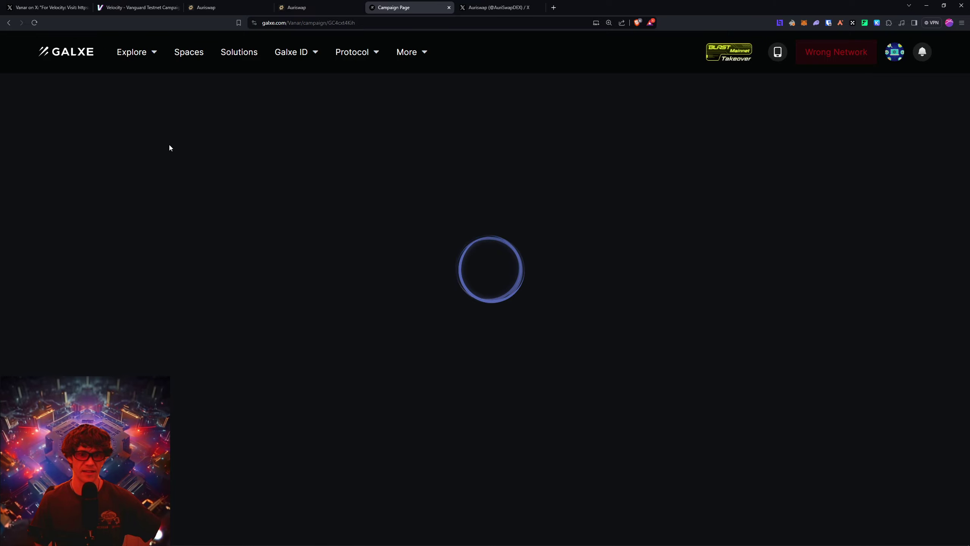
Step: Review the Vanguard campaigns all showing claimed, then close the Galxe overview tab
scroll(438, 285, down, 5)
scroll(431, 288, down, 6)
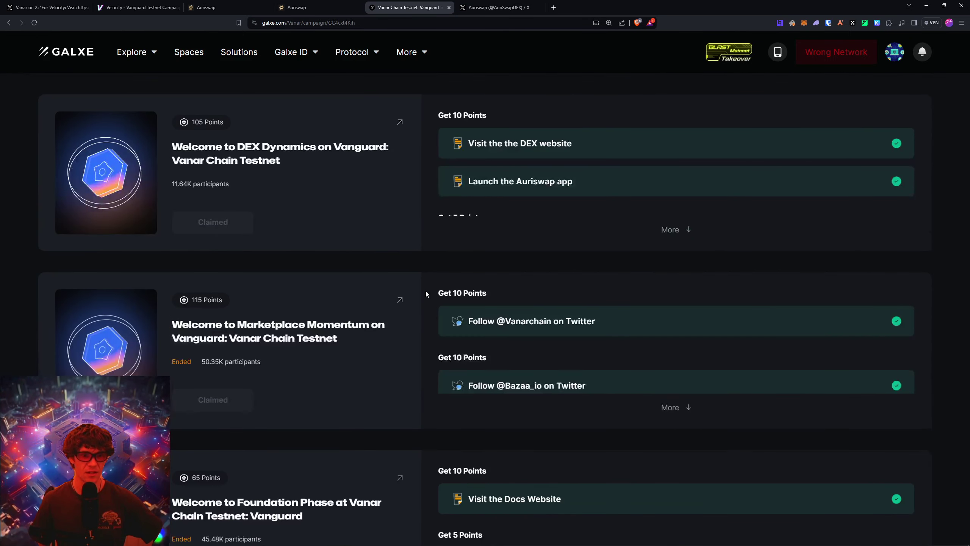
scroll(427, 293, down, 3)
scroll(309, 324, up, 2)
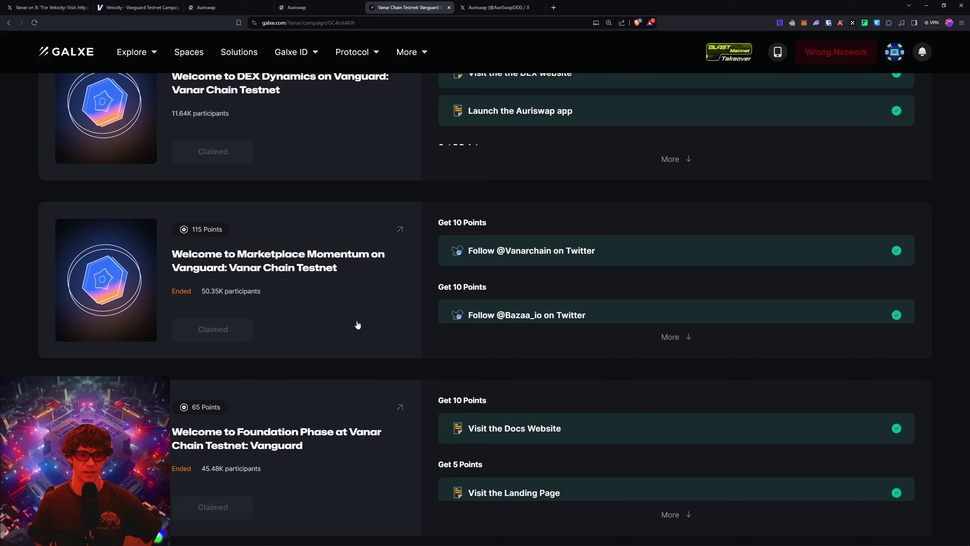
scroll(345, 290, up, 10)
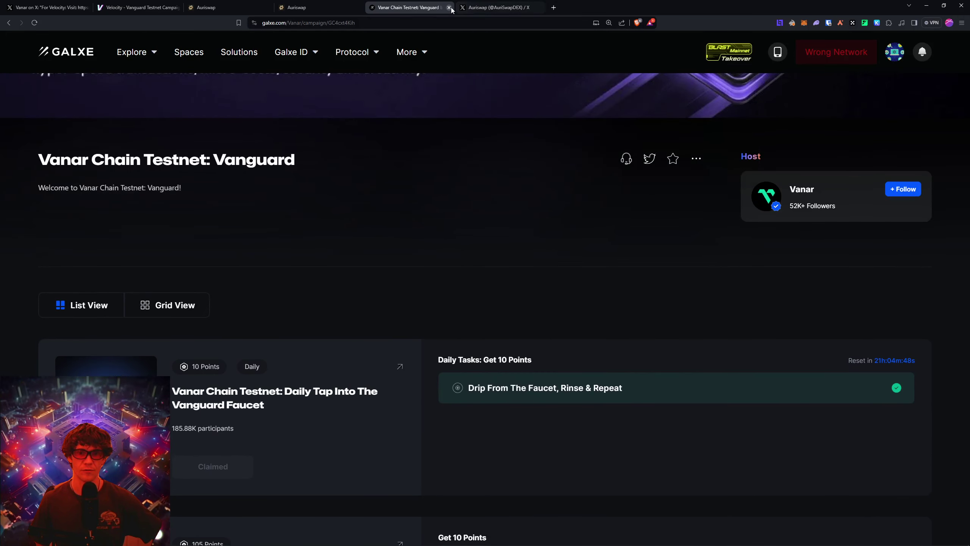
mouse_move(408, 7)
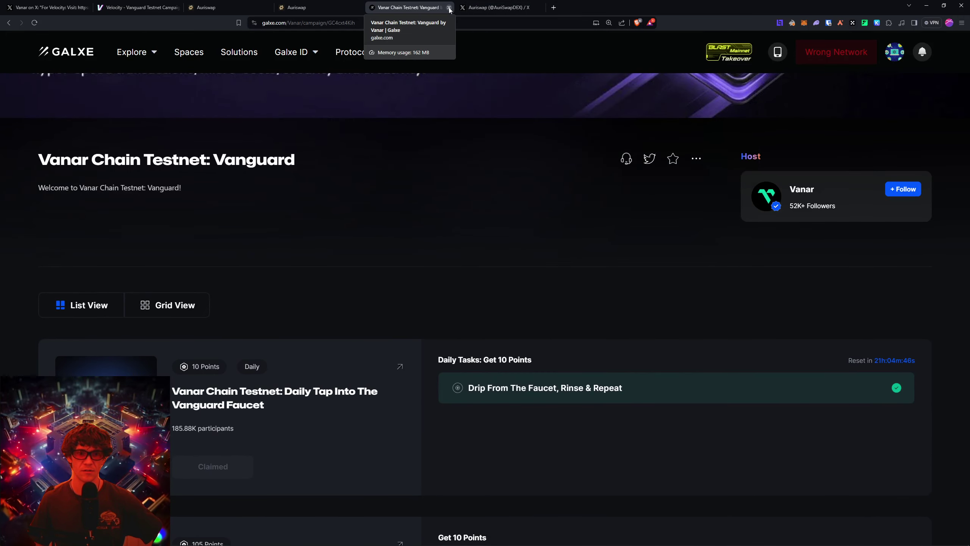
click(449, 8)
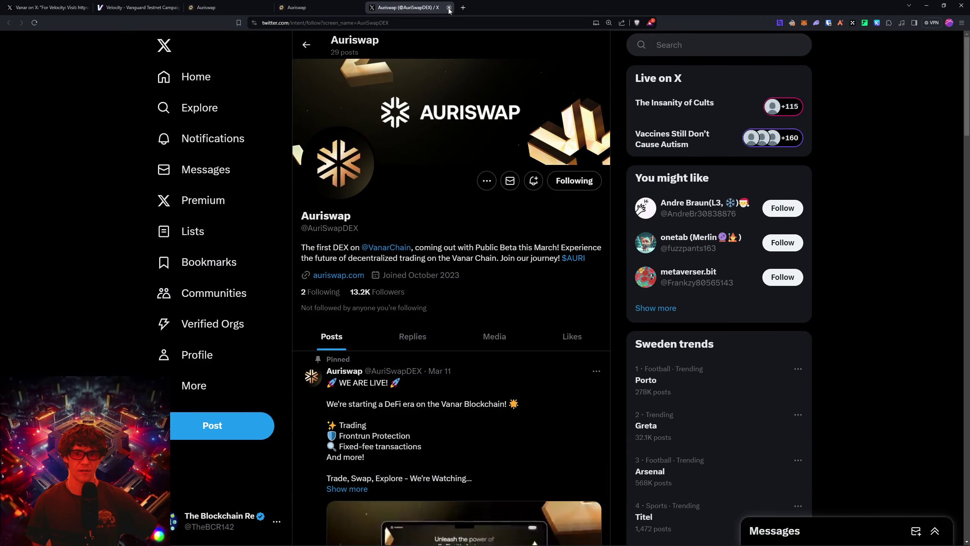
Step: Unfollow Auriswap on X and close its profile tab
click(574, 180)
click(487, 313)
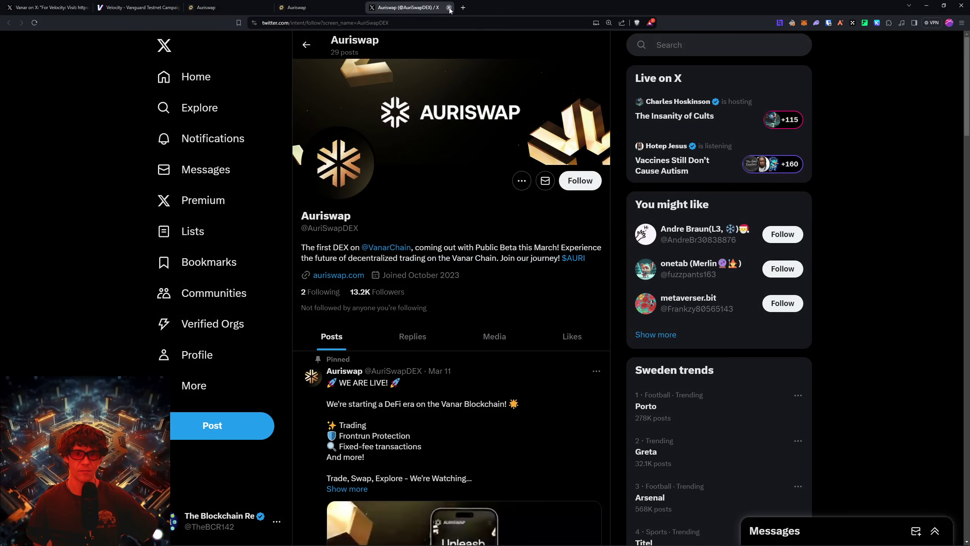
click(449, 8)
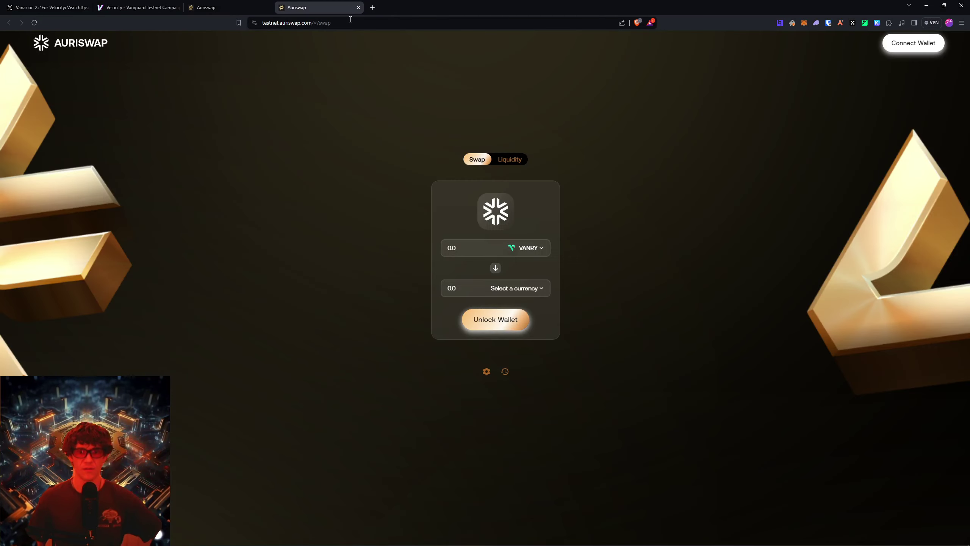
Step: Reload Velocity with F5 and confirm all six Phase 3 tasks show Completed
click(236, 6)
click(155, 10)
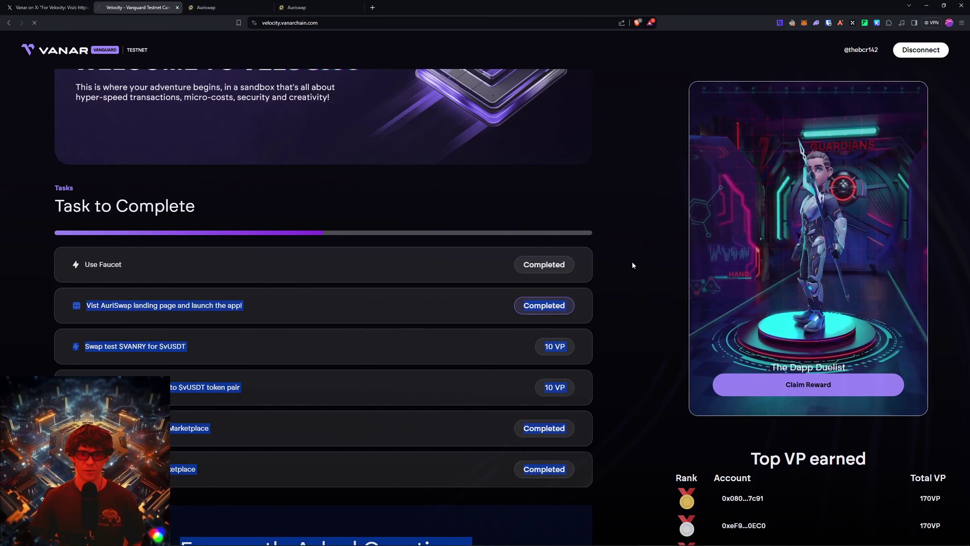
key(F5)
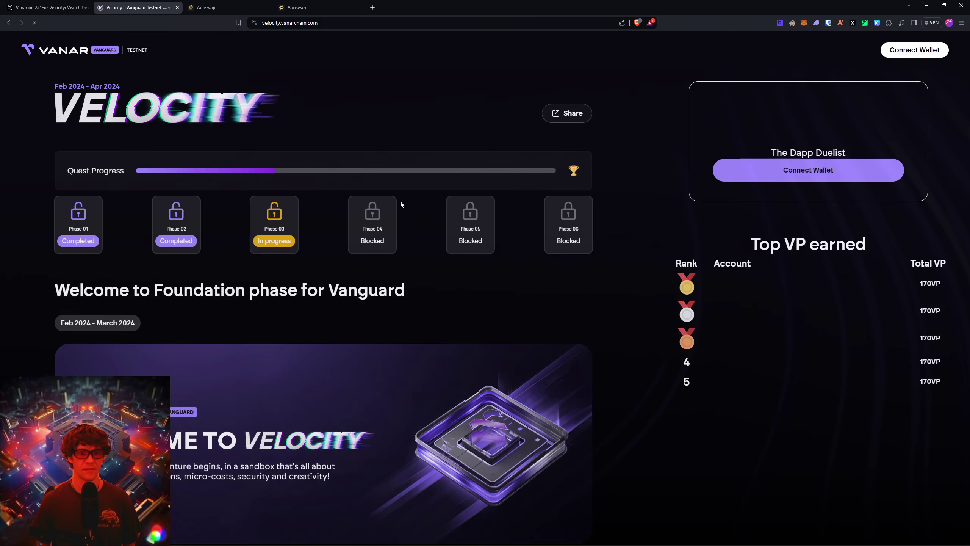
scroll(503, 269, down, 3)
scroll(463, 236, down, 5)
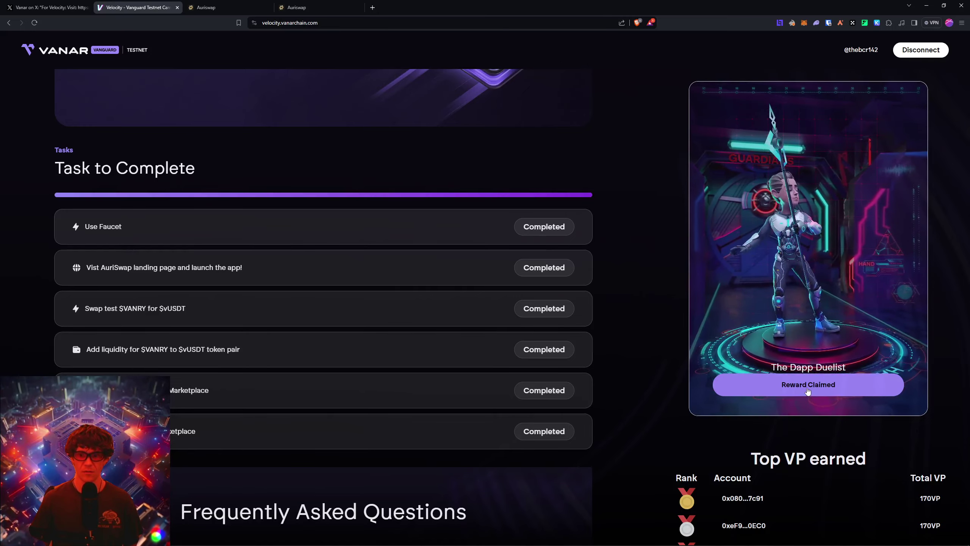
scroll(648, 364, down, 3)
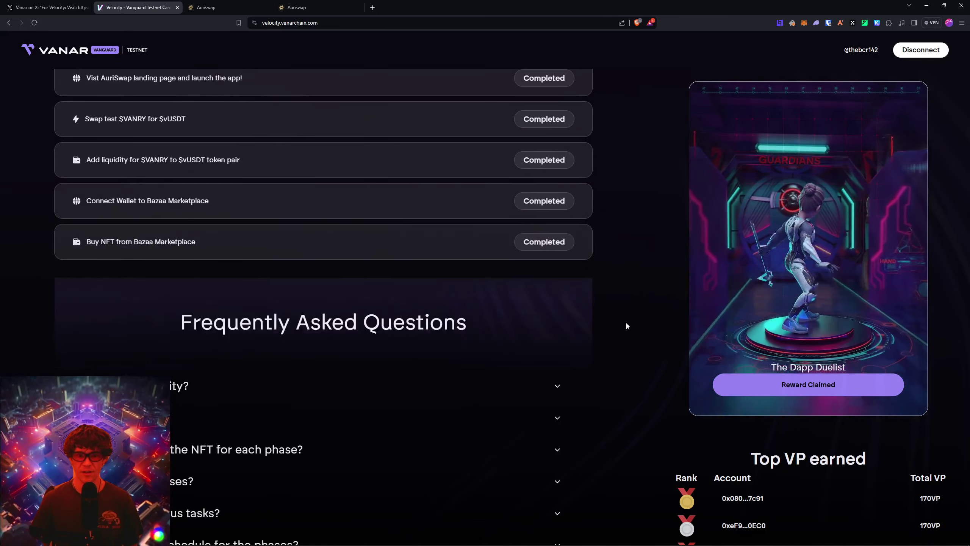
scroll(623, 264, up, 2)
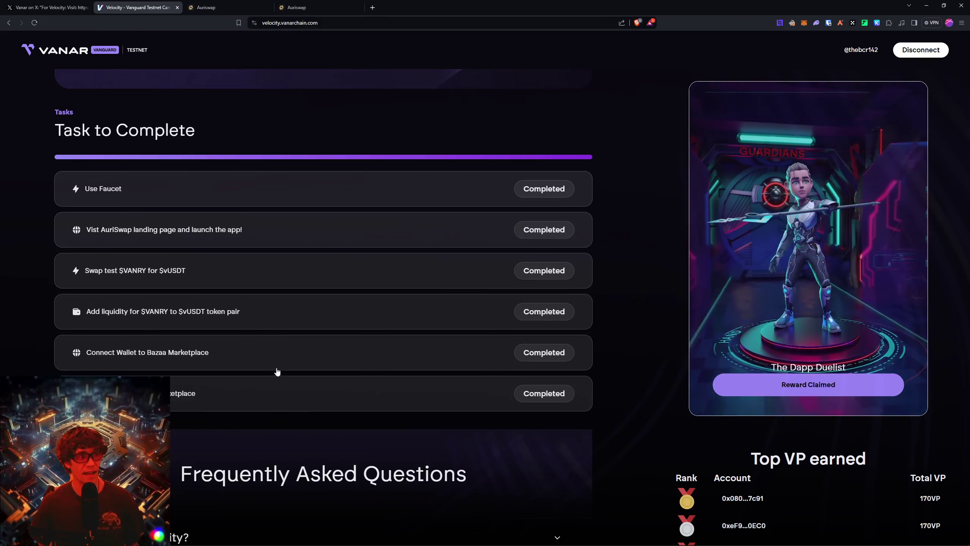
scroll(227, 266, up, 1)
scroll(227, 267, up, 4)
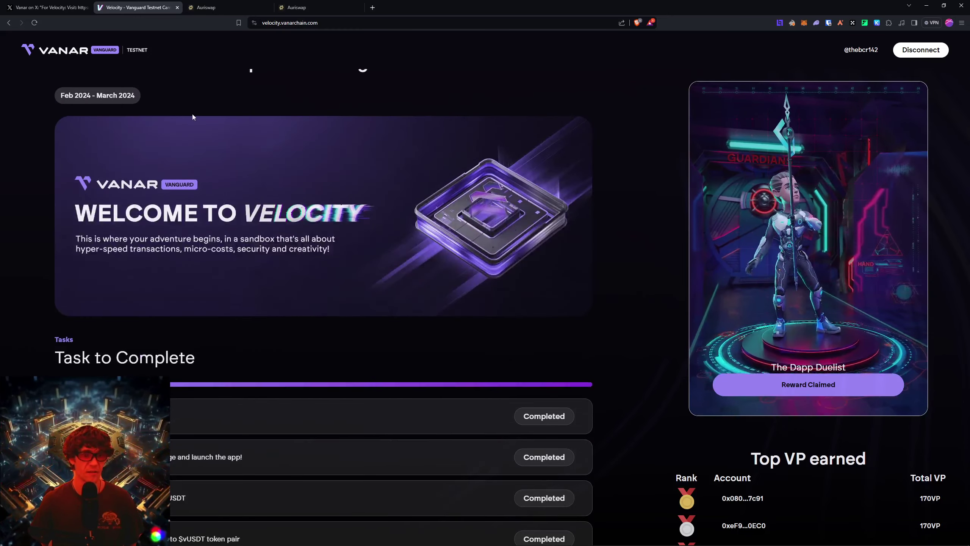
scroll(193, 114, up, 3)
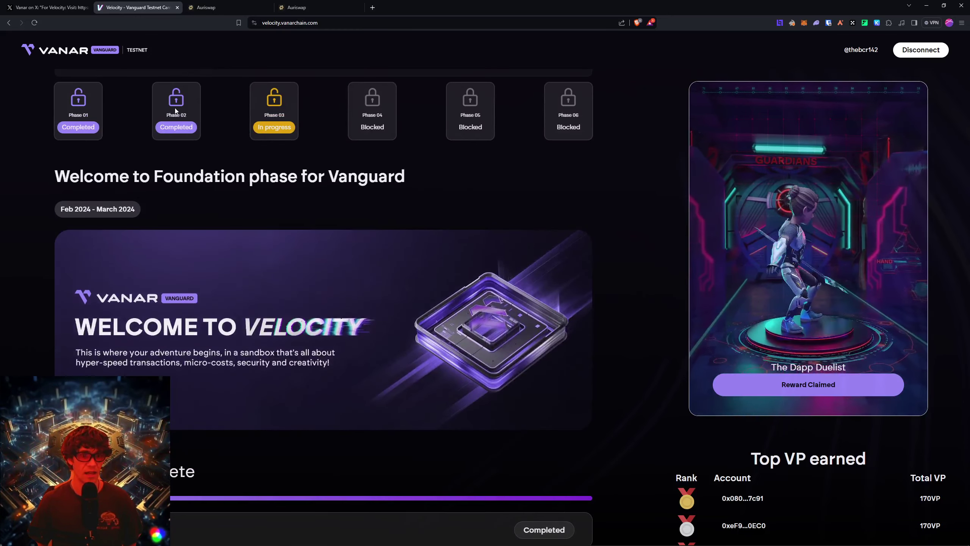
scroll(162, 234, down, 5)
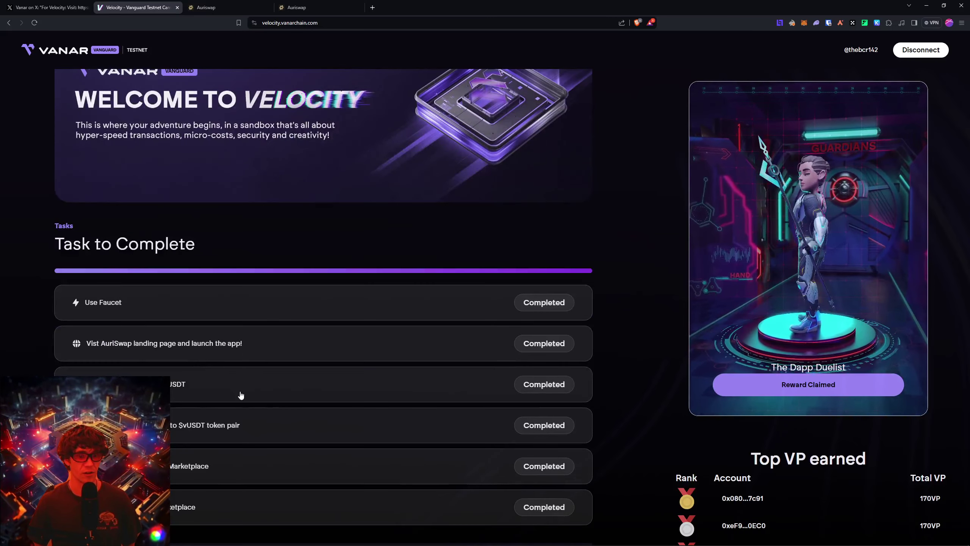
scroll(220, 419, down, 3)
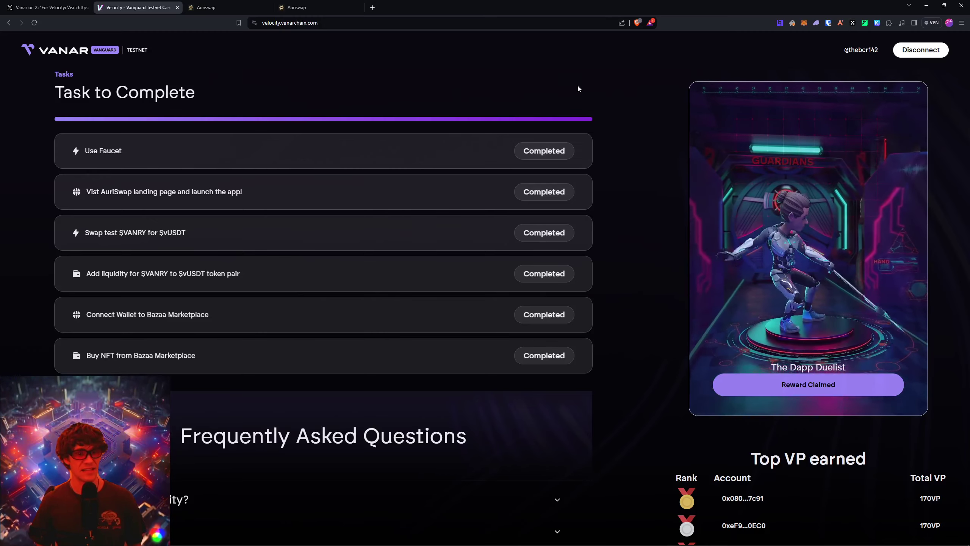
Step: Close the Auriswap swap and landing-page tabs
click(294, 3)
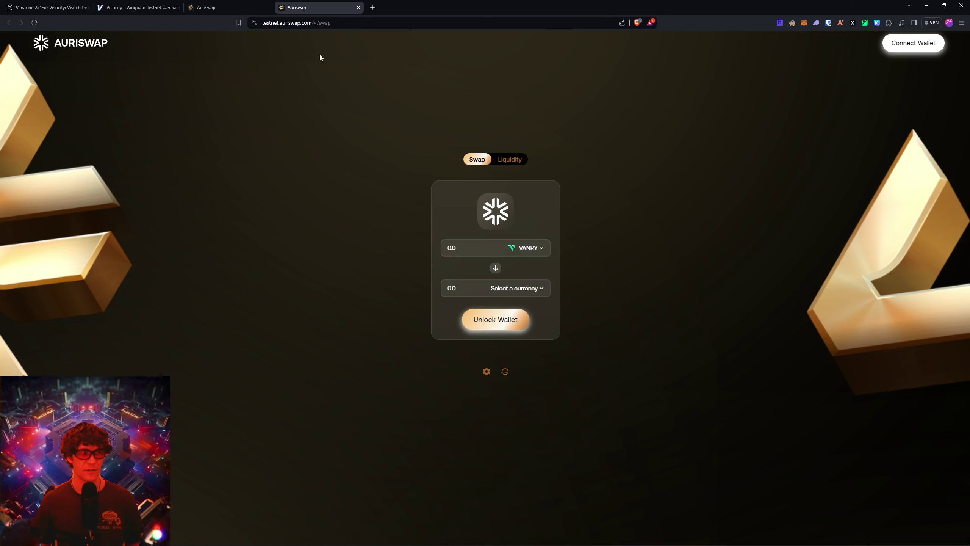
click(358, 8)
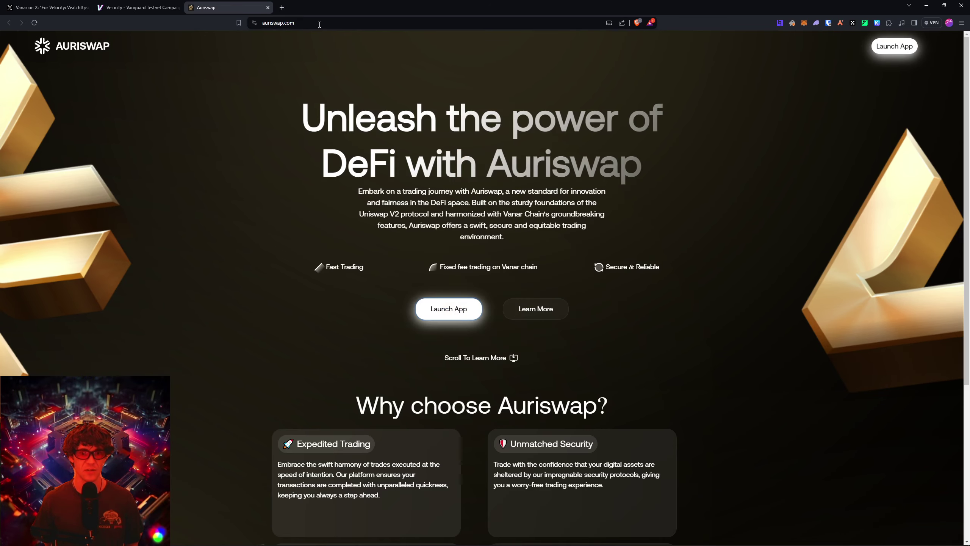
click(268, 7)
scroll(295, 150, up, 5)
scroll(295, 149, up, 5)
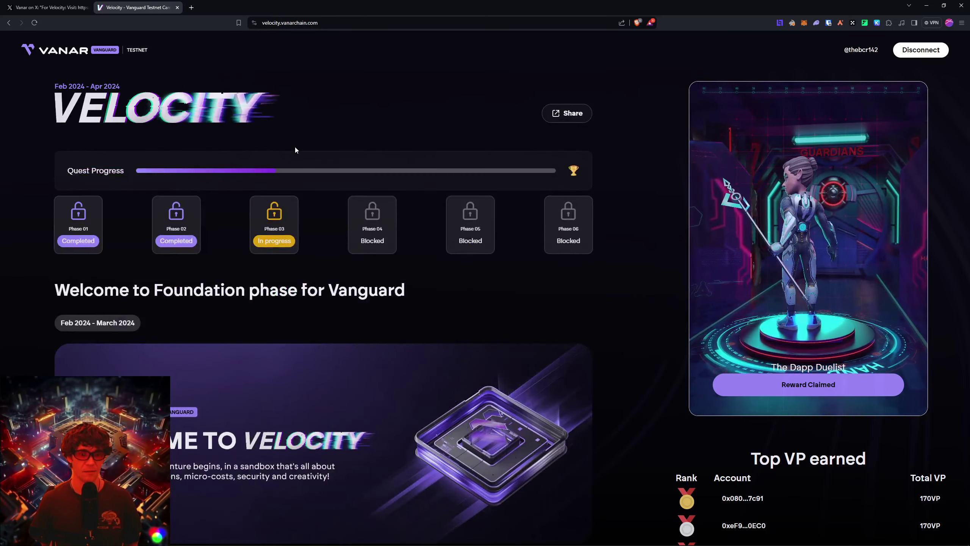